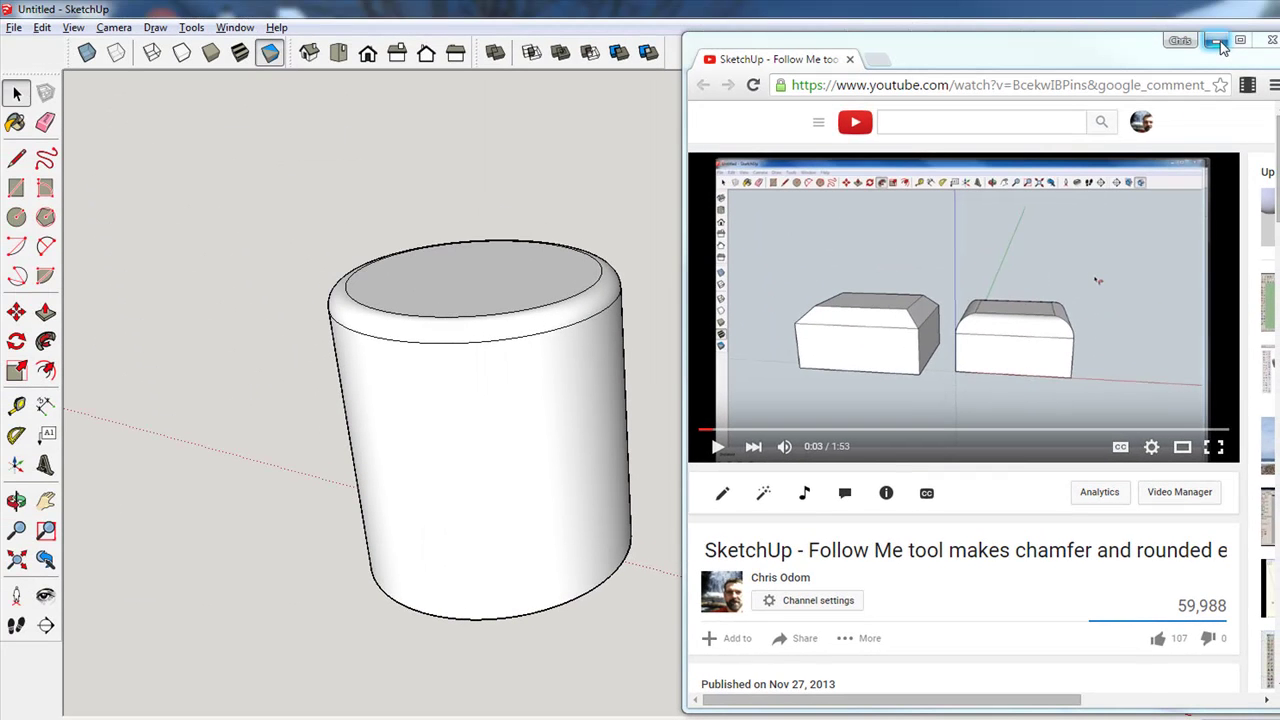
Minimize the browser window and draw a circle on the ground plane, centred on the origin with its radius along the red axis
{"action": "left_click", "coordinate": [1217, 43]}
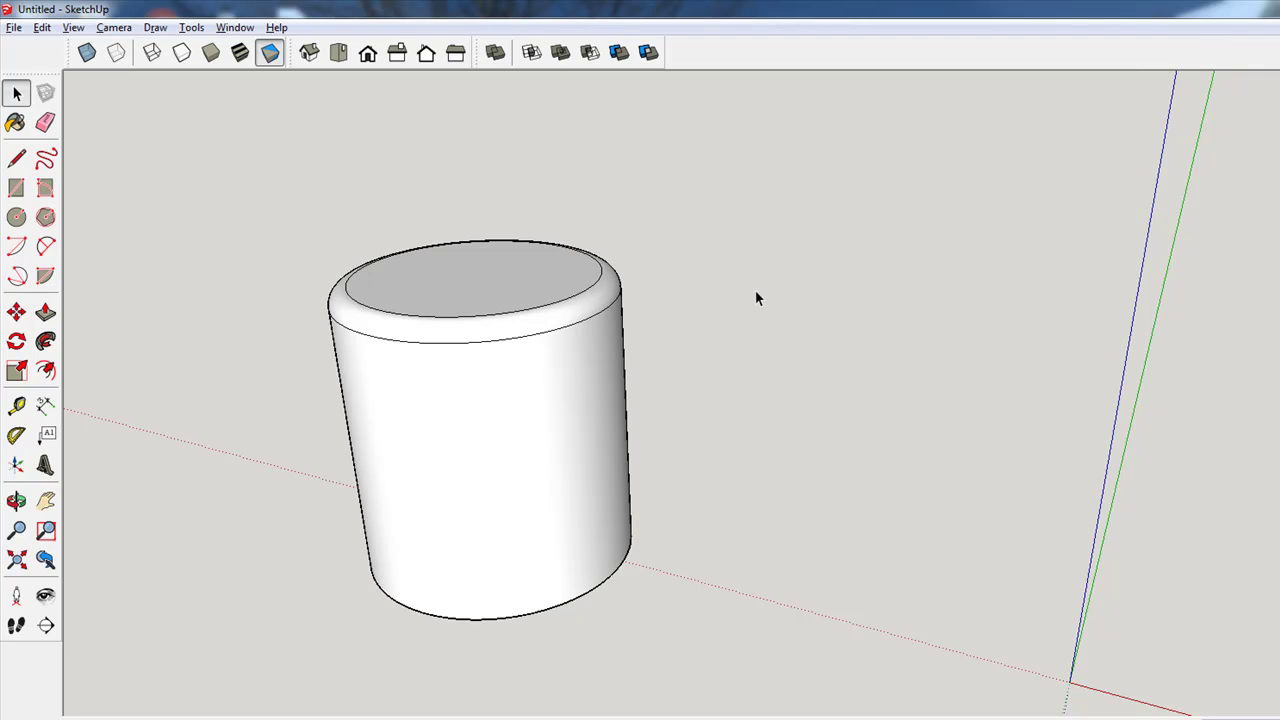
{"action": "key", "text": "h"}
{"action": "left_click_drag", "start_coordinate": [906, 569], "coordinate": [688, 425]}
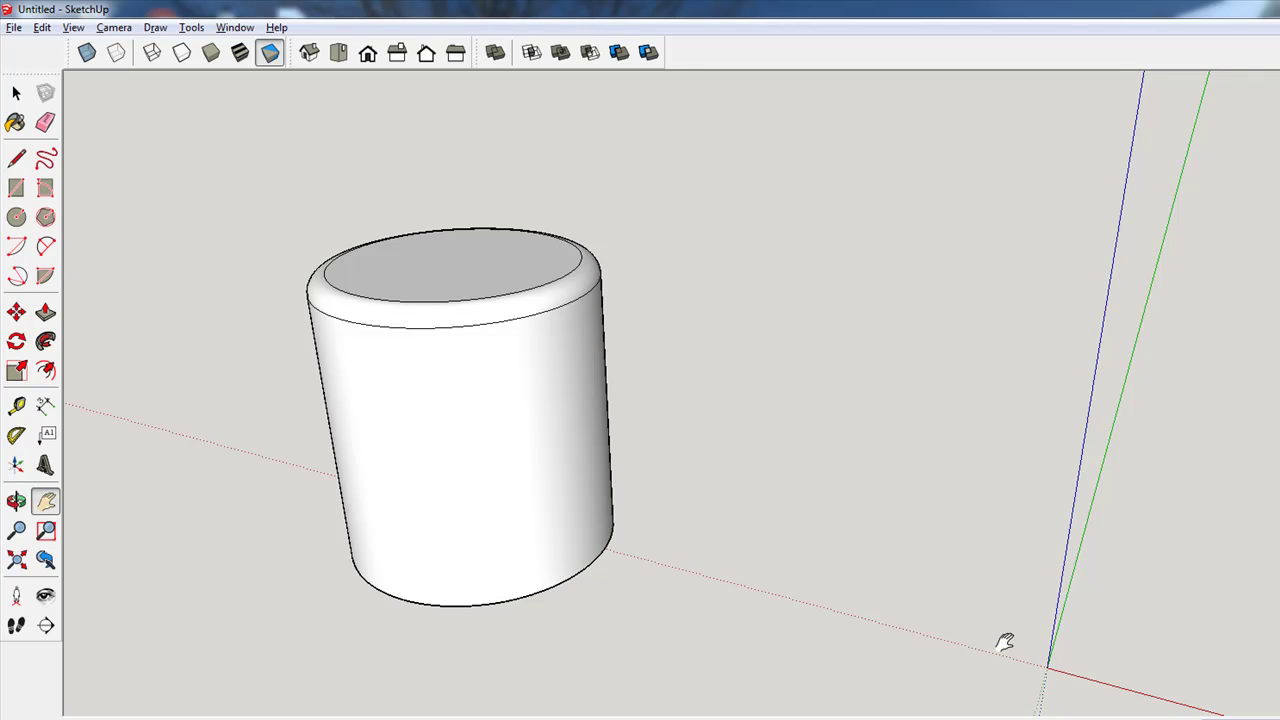
{"action": "scroll", "coordinate": [1022, 654], "scroll_direction": "down", "scroll_amount": 4}
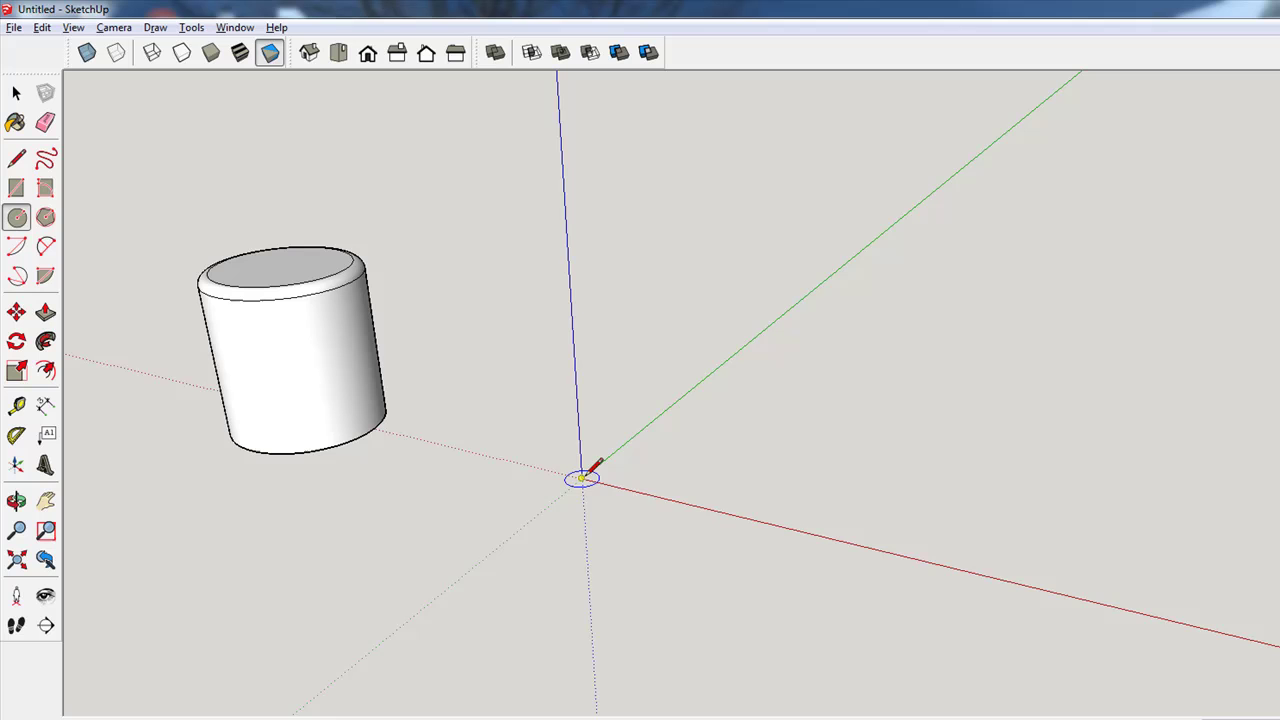
{"action": "left_click", "coordinate": [582, 478]}
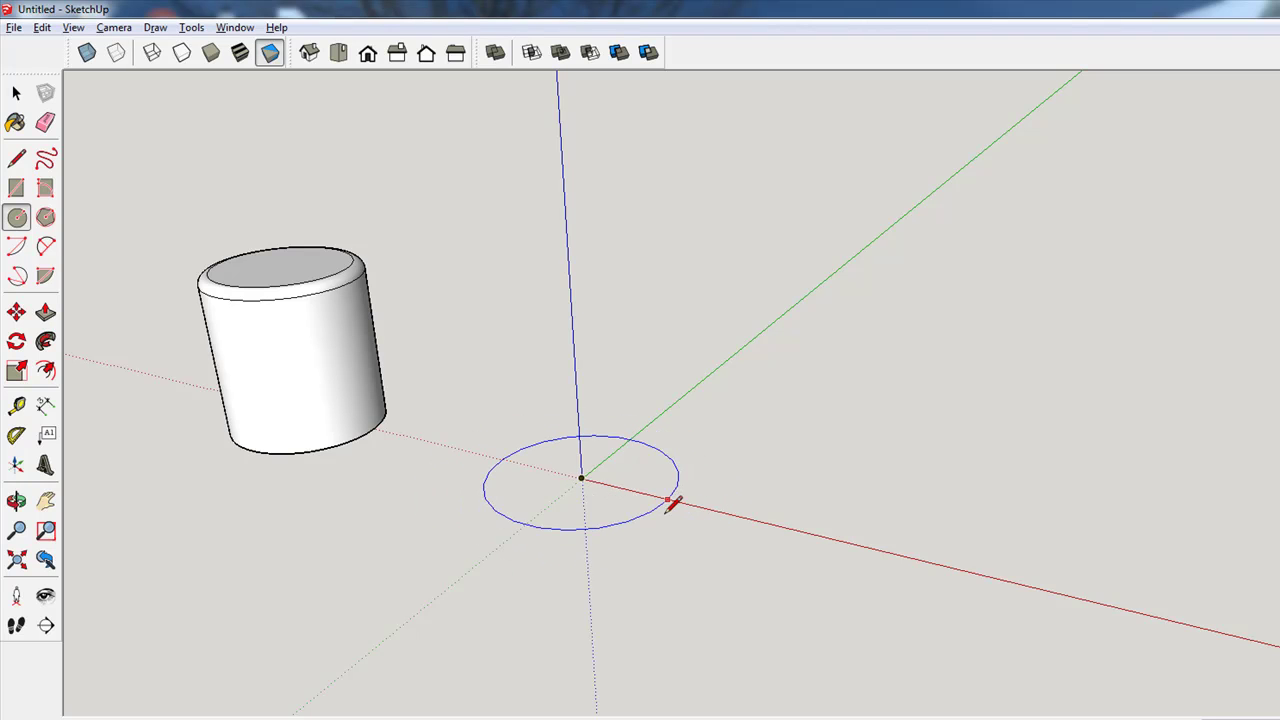
{"action": "left_click", "coordinate": [673, 504]}
Set the new circle to 100 sides
{"action": "scroll", "coordinate": [568, 500], "scroll_direction": "up", "scroll_amount": 5}
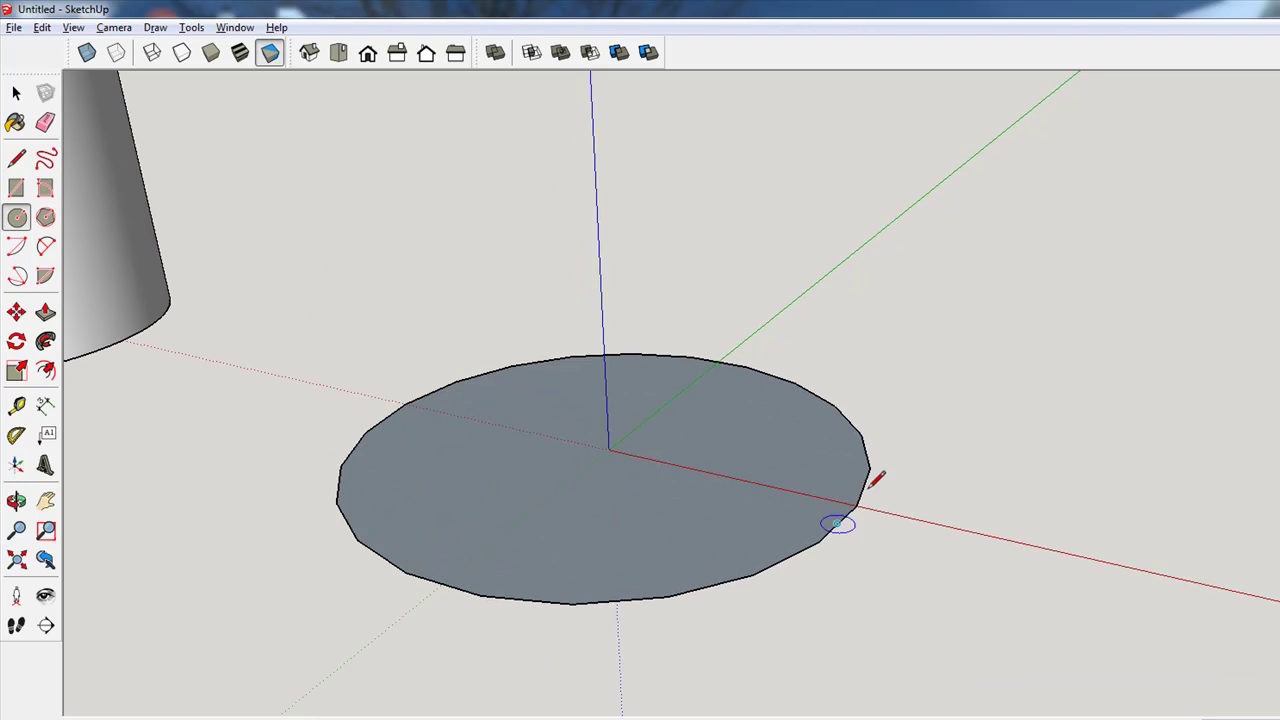
{"action": "left_click", "coordinate": [620, 352]}
{"action": "type", "text": "100s"}
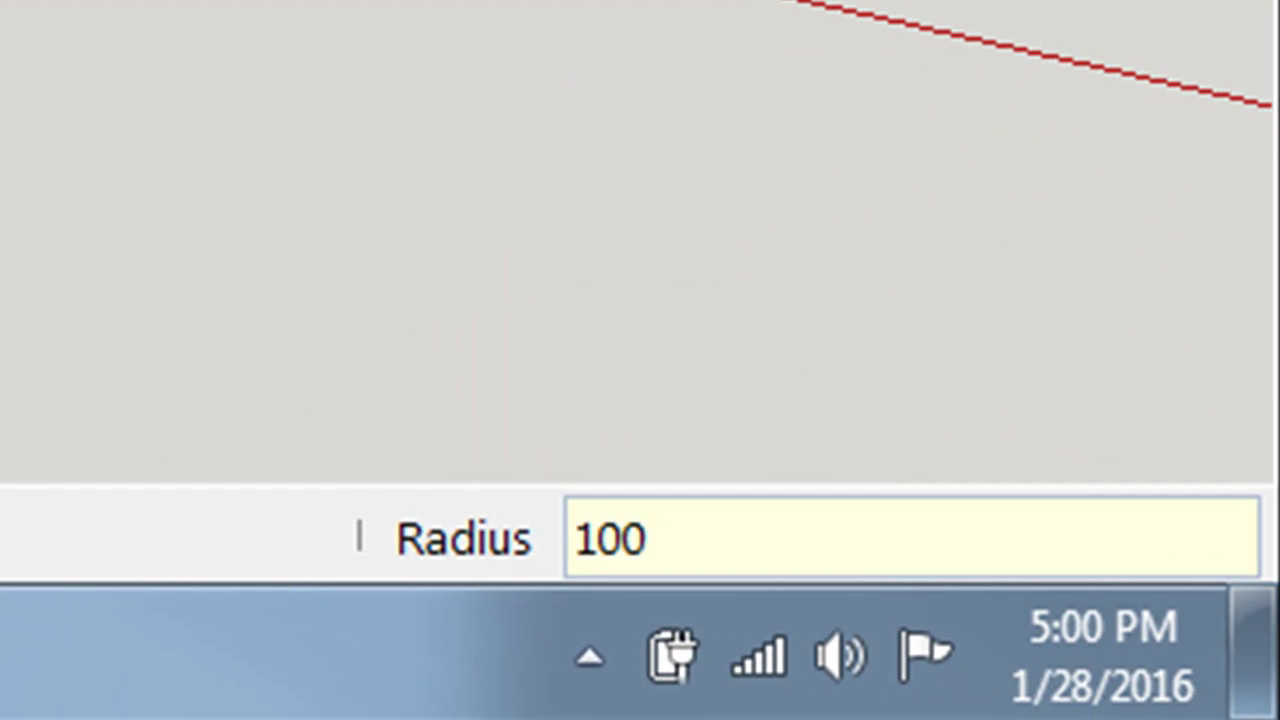
{"action": "key", "text": "Return"}
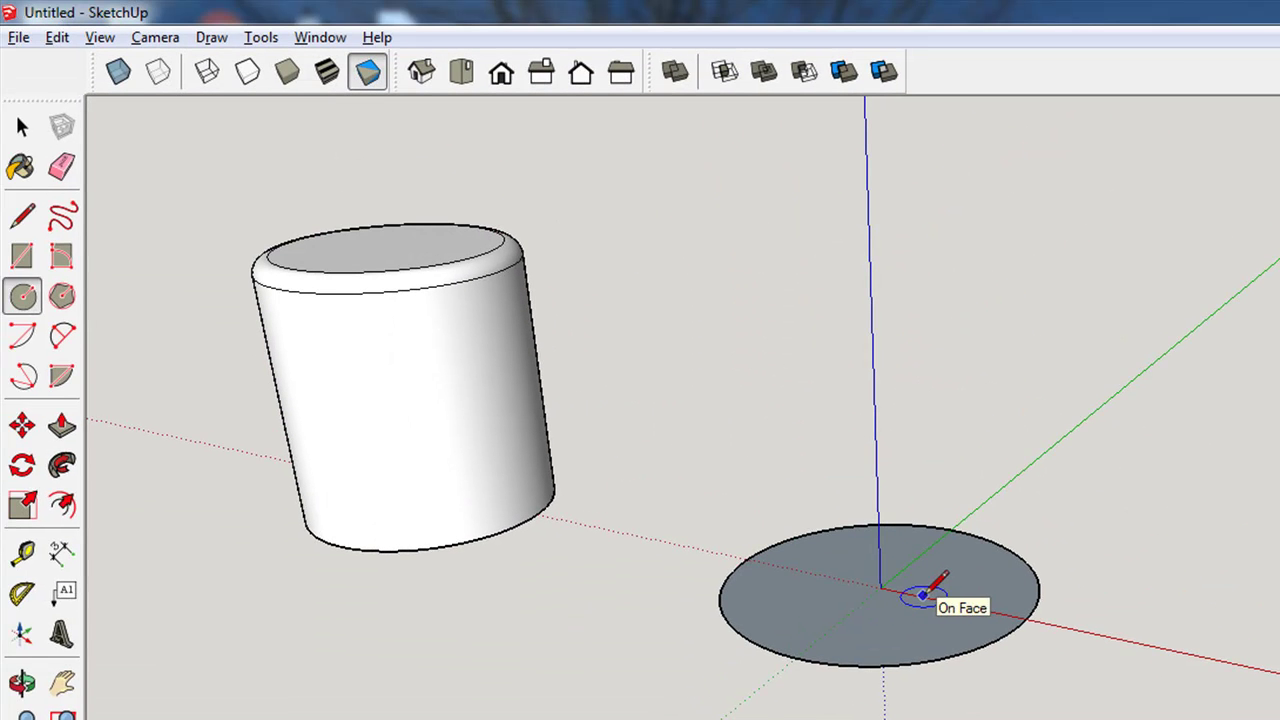
Push/Pull the circle upward into a solid cylinder about as tall as the neighbouring rounded one
{"action": "key", "text": "p"}
{"action": "mouse_move", "coordinate": [848, 560]}
{"action": "left_mouse_down"}
{"action": "mouse_move", "coordinate": [793, 462]}
{"action": "mouse_move", "coordinate": [772, 332]}
{"action": "left_mouse_up"}
{"action": "left_click_drag", "start_coordinate": [808, 405], "coordinate": [433, 270]}
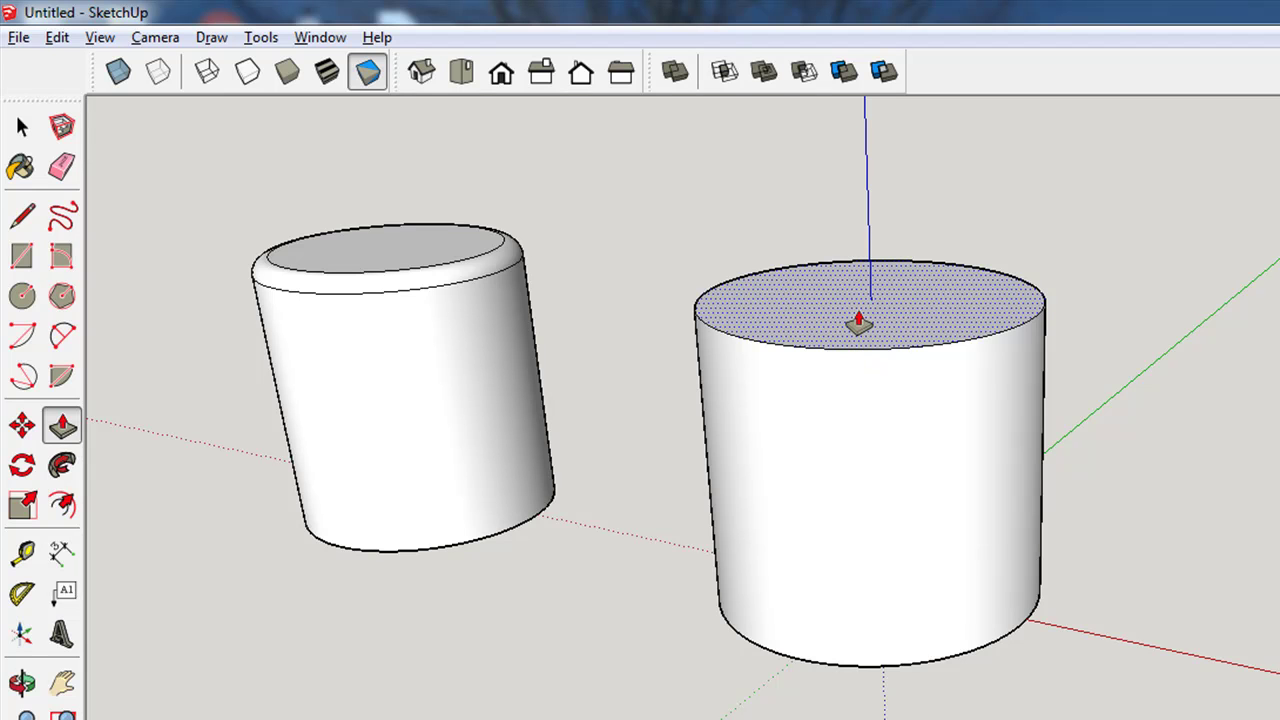
Place a section plane parallel to the new cylinder's top face and move it down to just above the base
{"action": "key", "text": "h"}
{"action": "left_click_drag", "start_coordinate": [851, 300], "coordinate": [908, 366]}
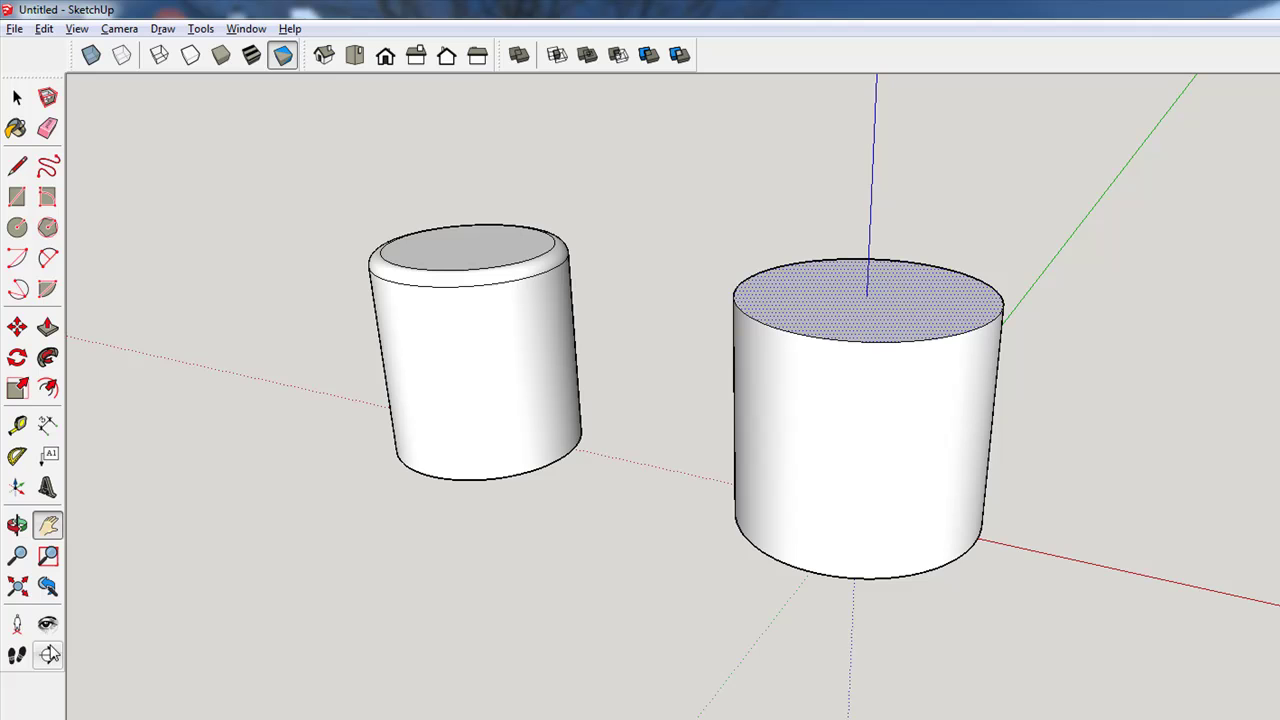
{"action": "left_click", "coordinate": [47, 657]}
{"action": "left_click", "coordinate": [857, 311]}
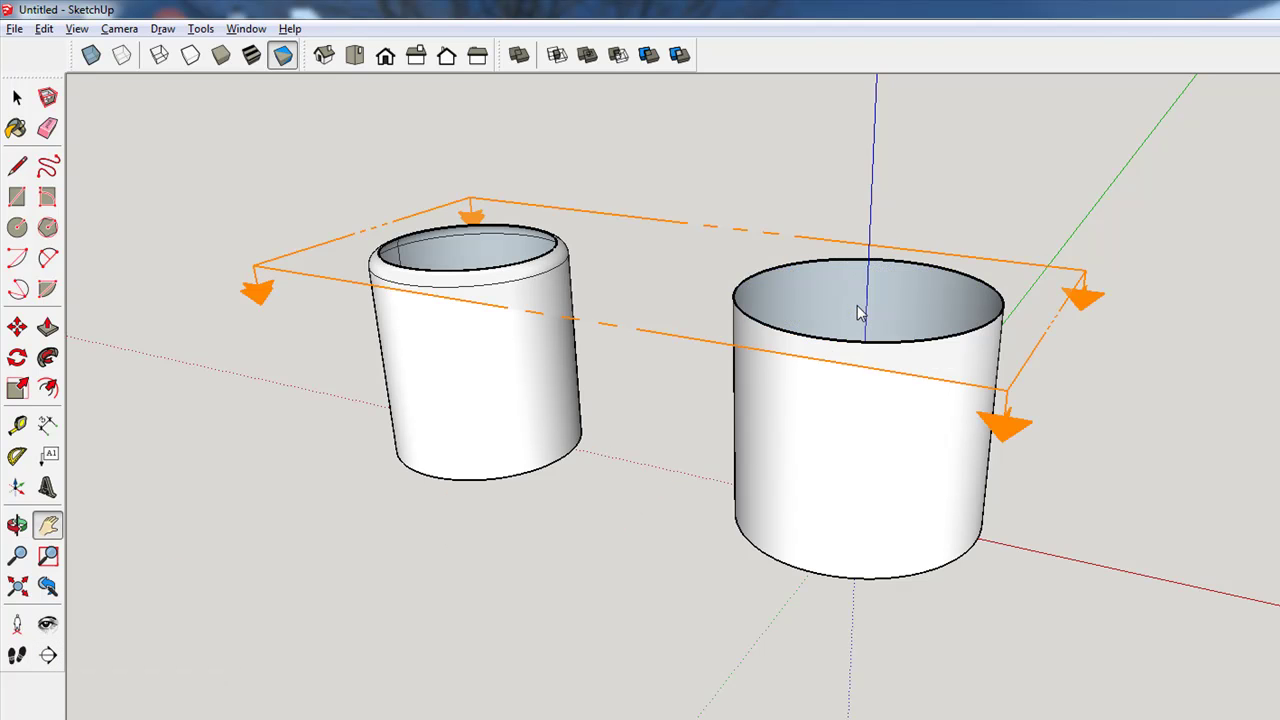
{"action": "key", "text": "m"}
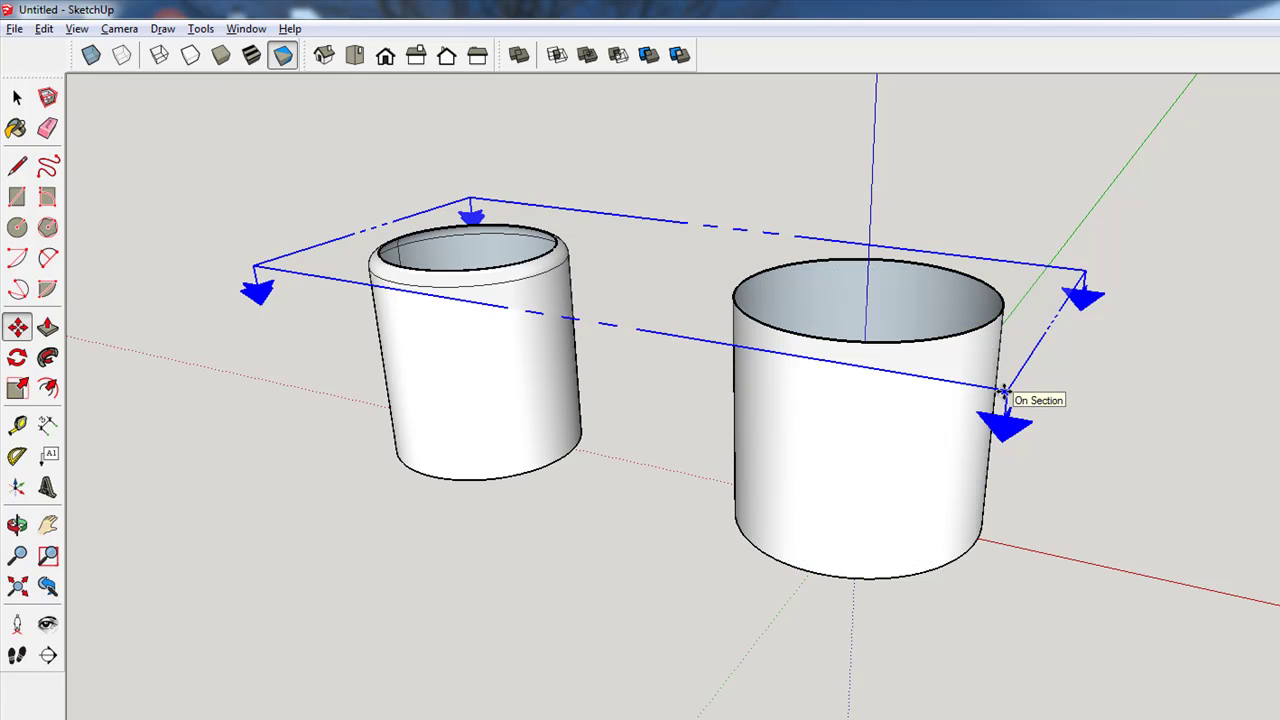
{"action": "left_click_drag", "start_coordinate": [1003, 393], "coordinate": [1000, 634]}
Draw a vertical rectangle inside the cylinder along the red axis, from the origin to the wall's endpoint and taller than the cylinder
{"action": "middle_click_drag", "start_coordinate": [834, 531], "coordinate": [1048, 518]}
{"action": "scroll", "coordinate": [975, 472], "scroll_direction": "up", "scroll_amount": 5}
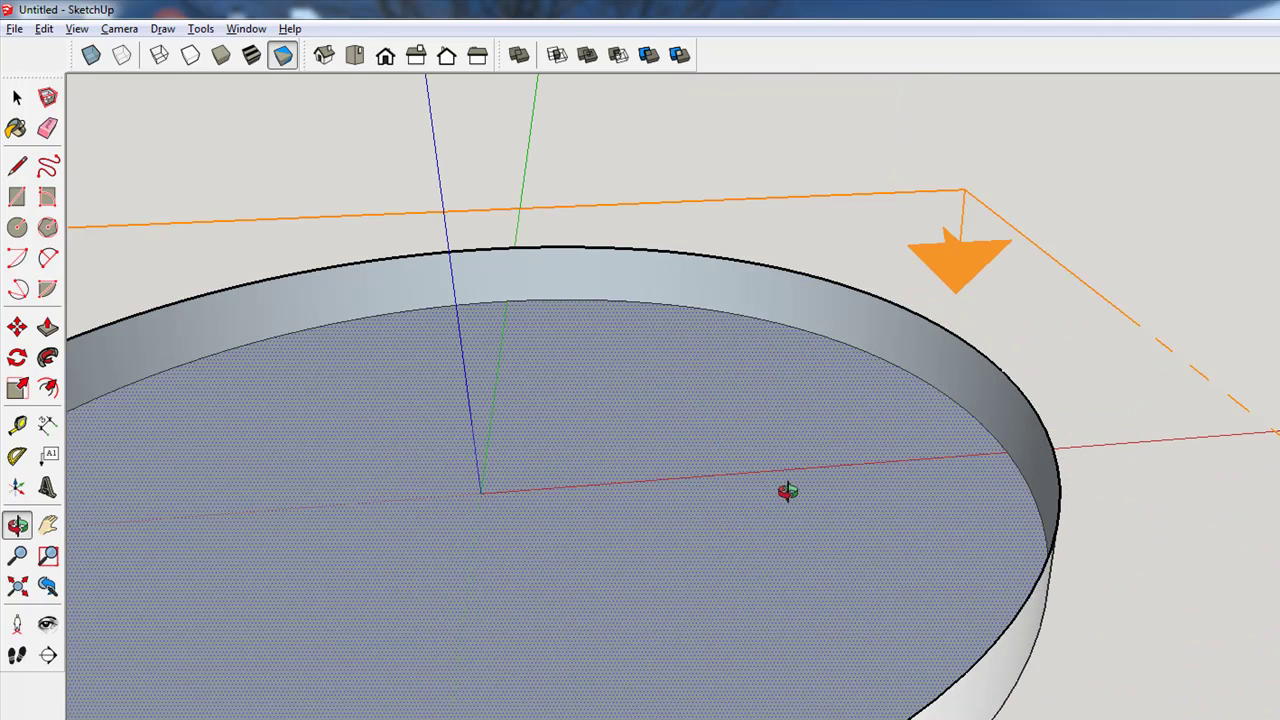
{"action": "key", "text": "r"}
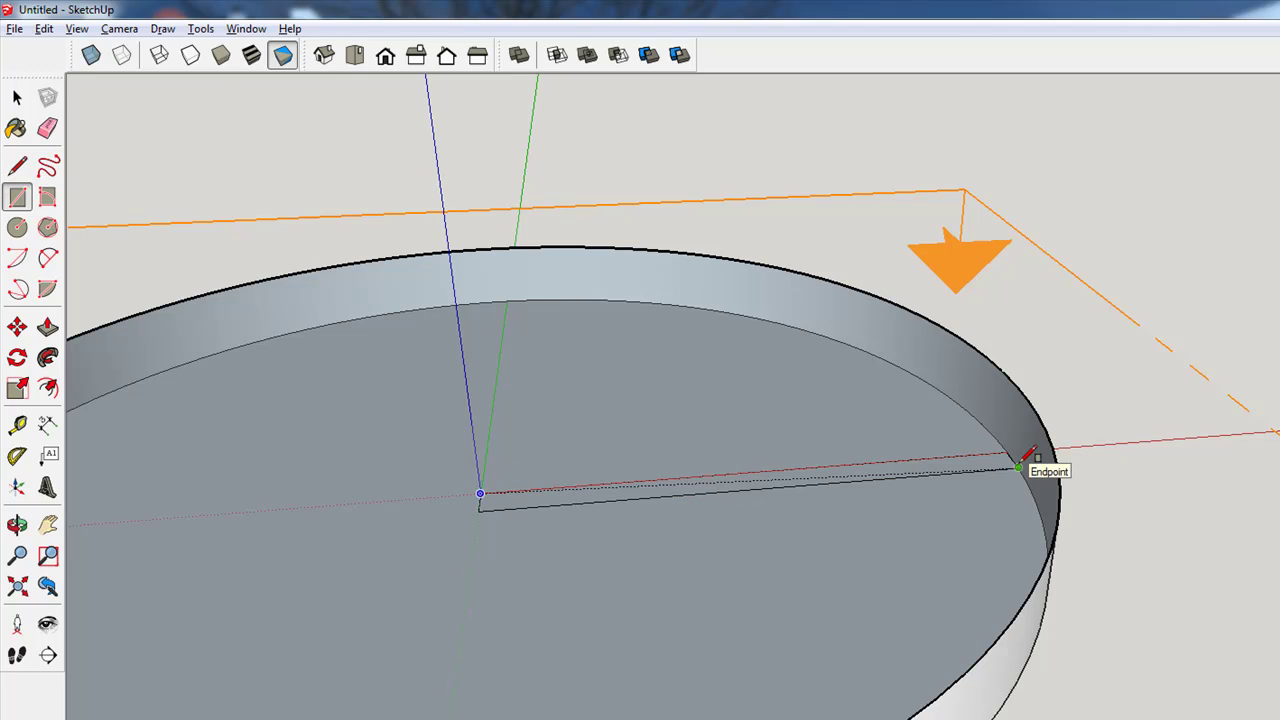
{"action": "scroll", "coordinate": [985, 455], "scroll_direction": "up", "scroll_amount": 5}
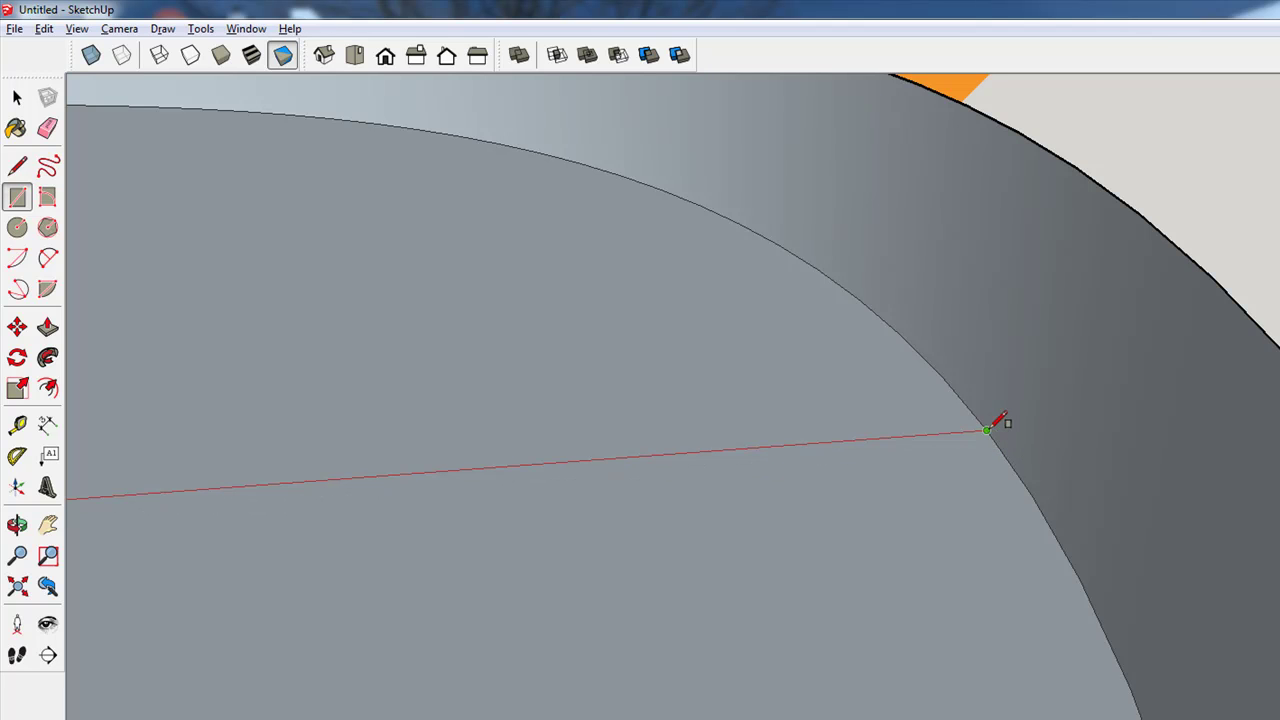
{"action": "scroll", "coordinate": [987, 428], "scroll_direction": "down", "scroll_amount": 5}
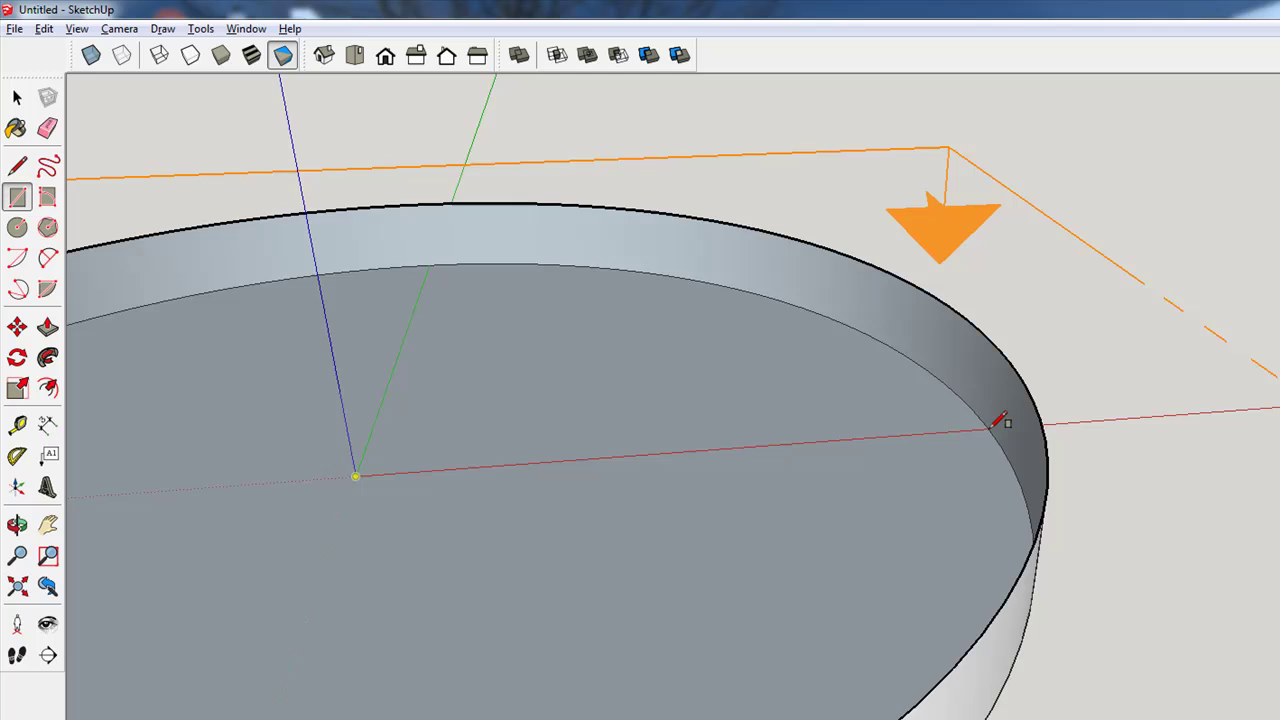
{"action": "scroll", "coordinate": [1000, 348], "scroll_direction": "down", "scroll_amount": 6}
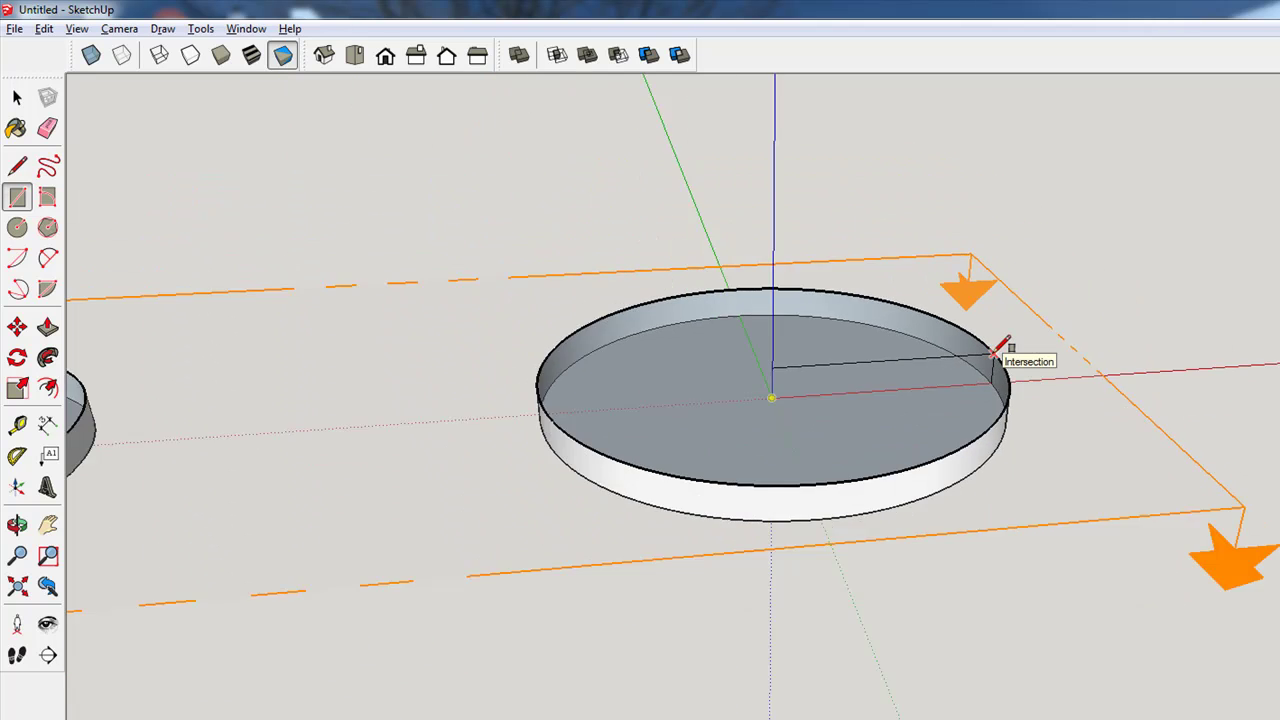
{"action": "scroll", "coordinate": [928, 426], "scroll_direction": "down", "scroll_amount": 7}
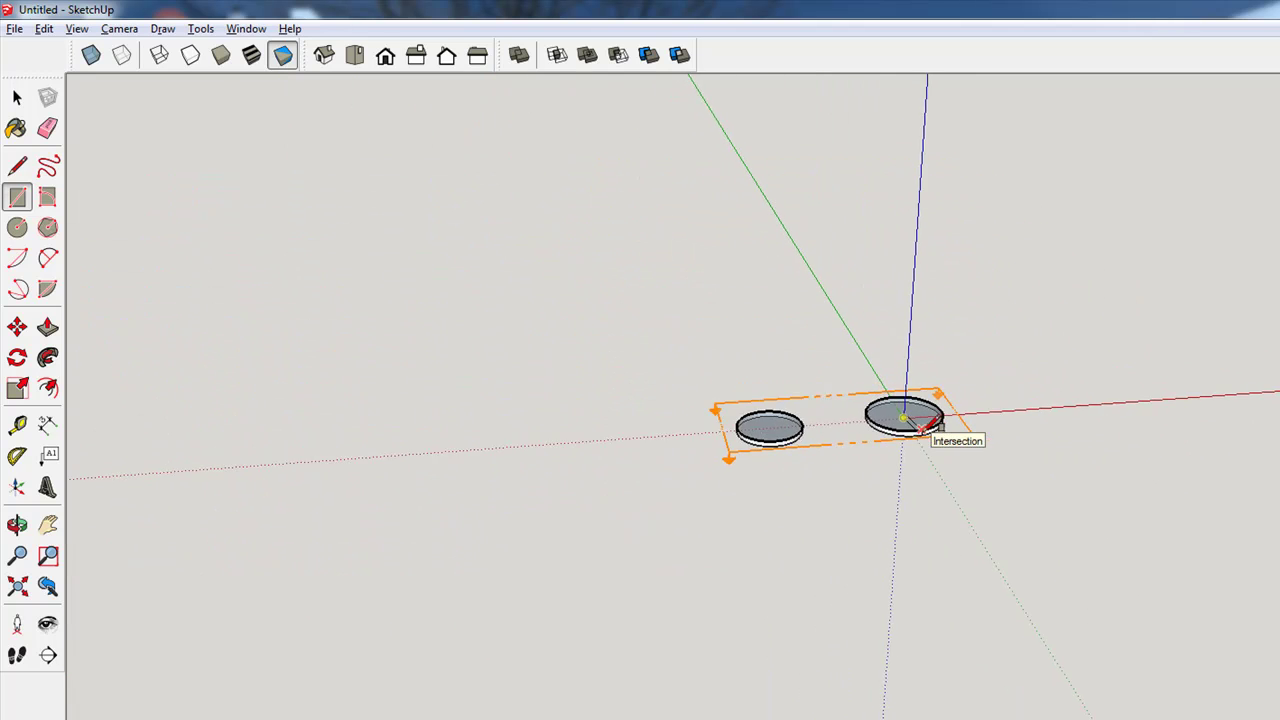
{"action": "scroll", "coordinate": [950, 402], "scroll_direction": "up", "scroll_amount": 4}
{"action": "scroll", "coordinate": [945, 408], "scroll_direction": "up", "scroll_amount": 4}
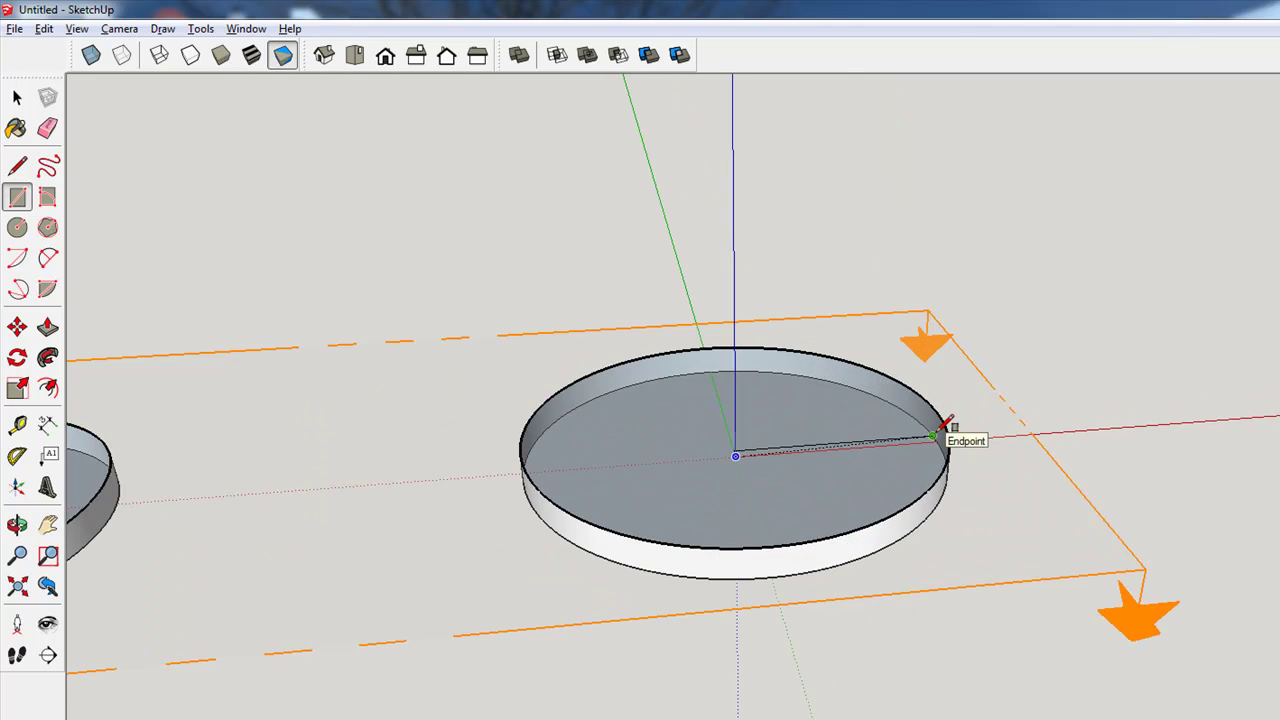
{"action": "scroll", "coordinate": [948, 432], "scroll_direction": "up", "scroll_amount": 3}
{"action": "scroll", "coordinate": [948, 430], "scroll_direction": "up", "scroll_amount": 1}
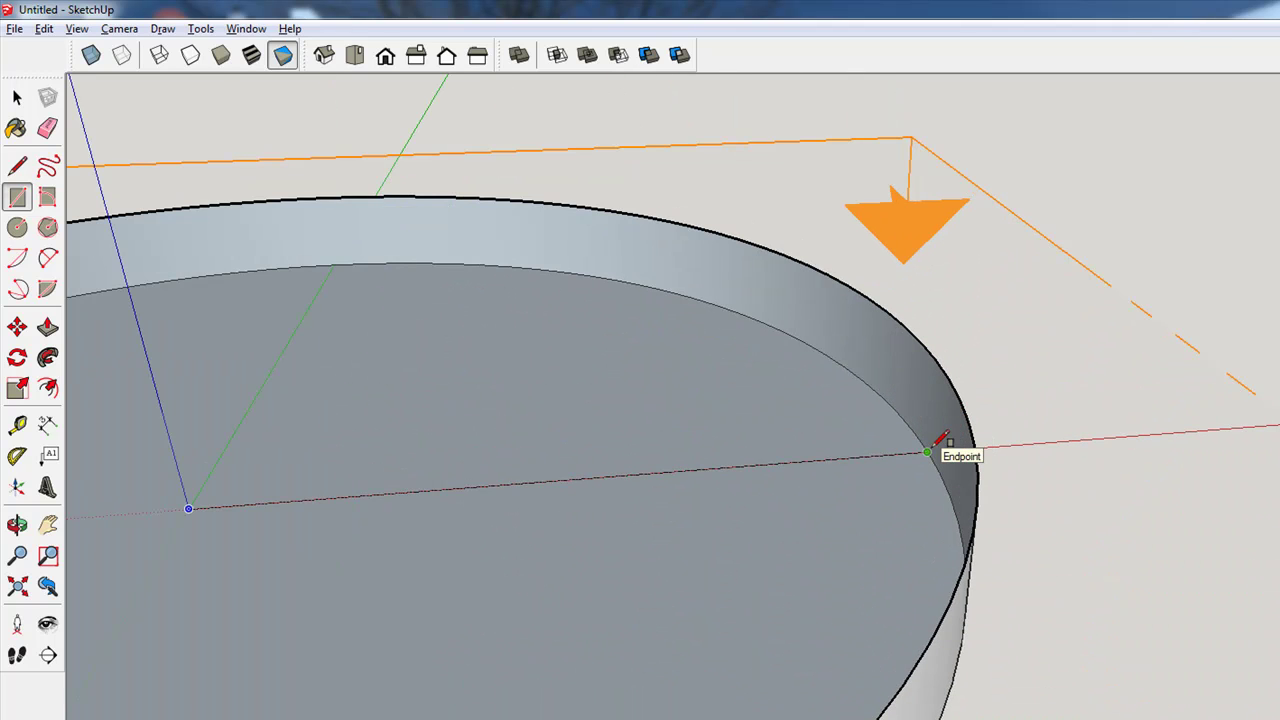
{"action": "scroll", "coordinate": [932, 447], "scroll_direction": "down", "scroll_amount": 6}
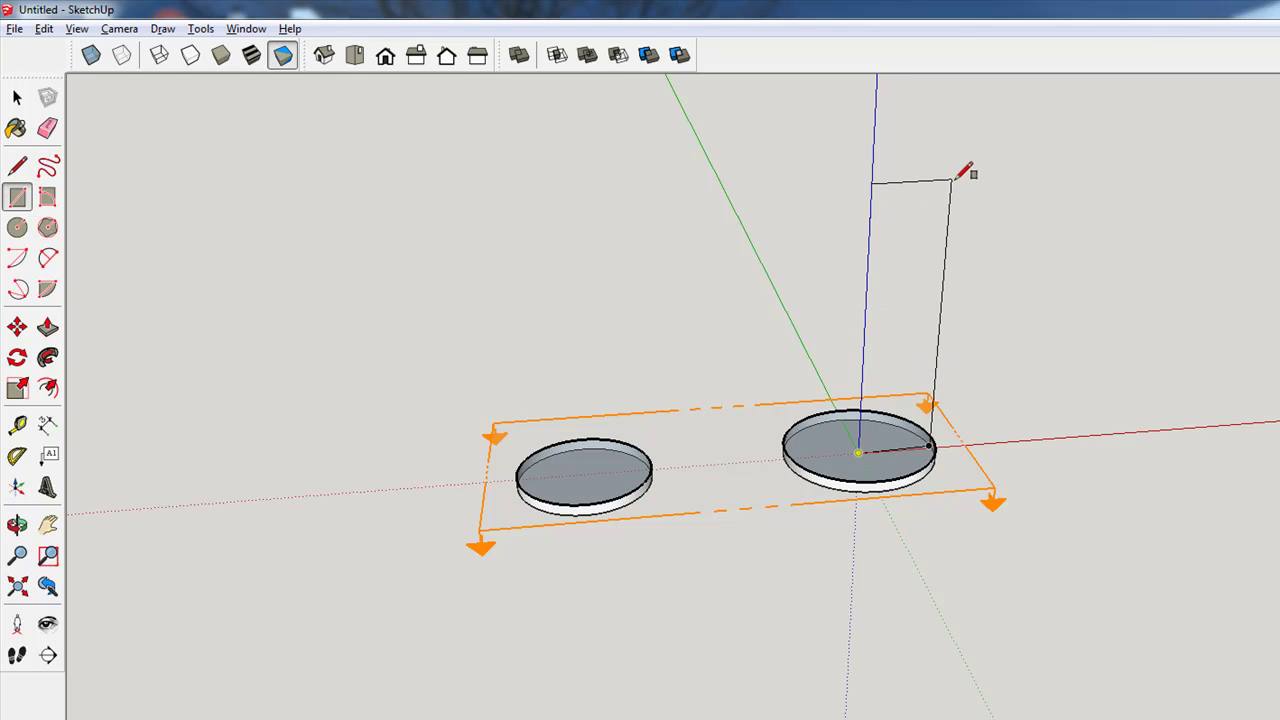
{"action": "scroll", "coordinate": [971, 337], "scroll_direction": "up", "scroll_amount": 4}
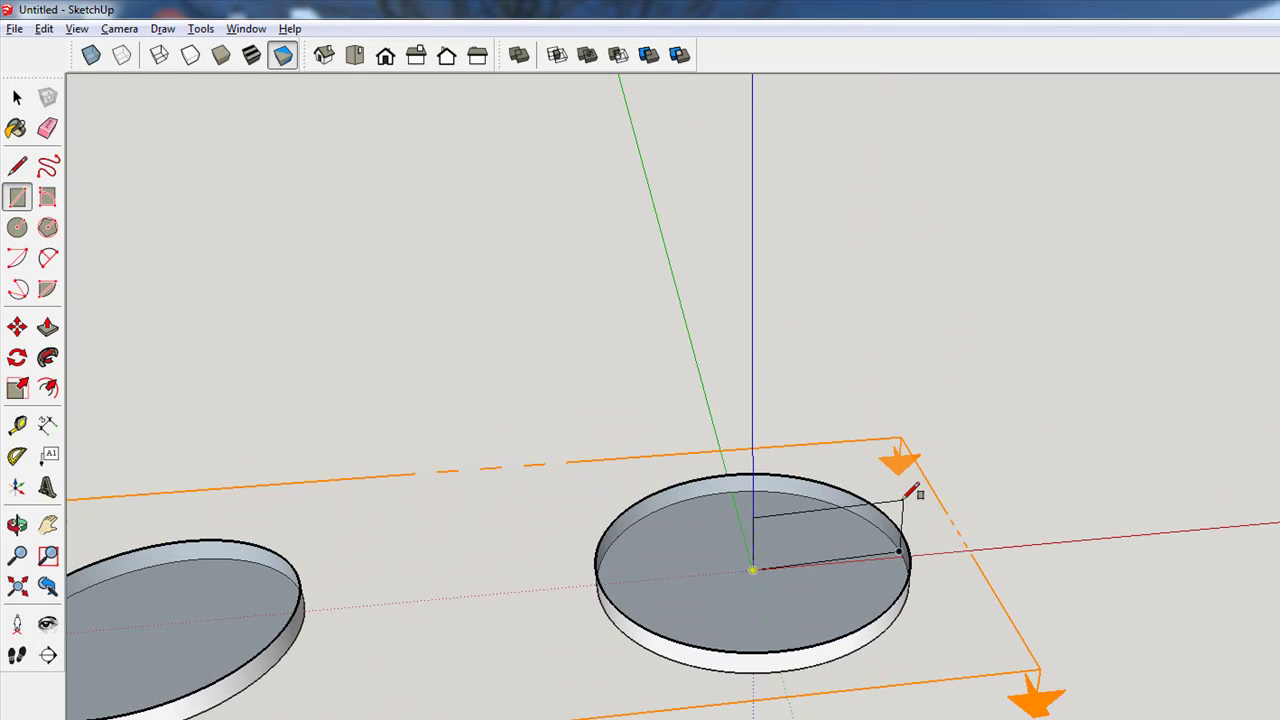
{"action": "scroll", "coordinate": [908, 543], "scroll_direction": "up", "scroll_amount": 6}
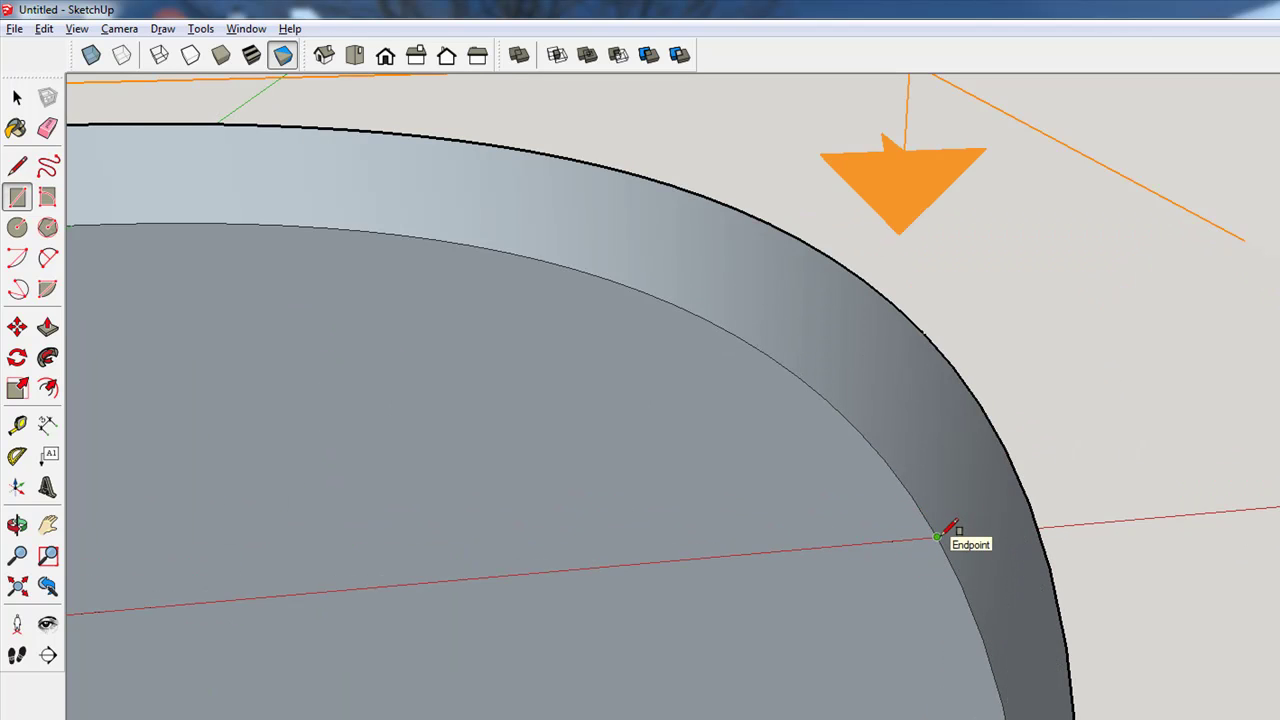
{"action": "scroll", "coordinate": [950, 528], "scroll_direction": "down", "scroll_amount": 5}
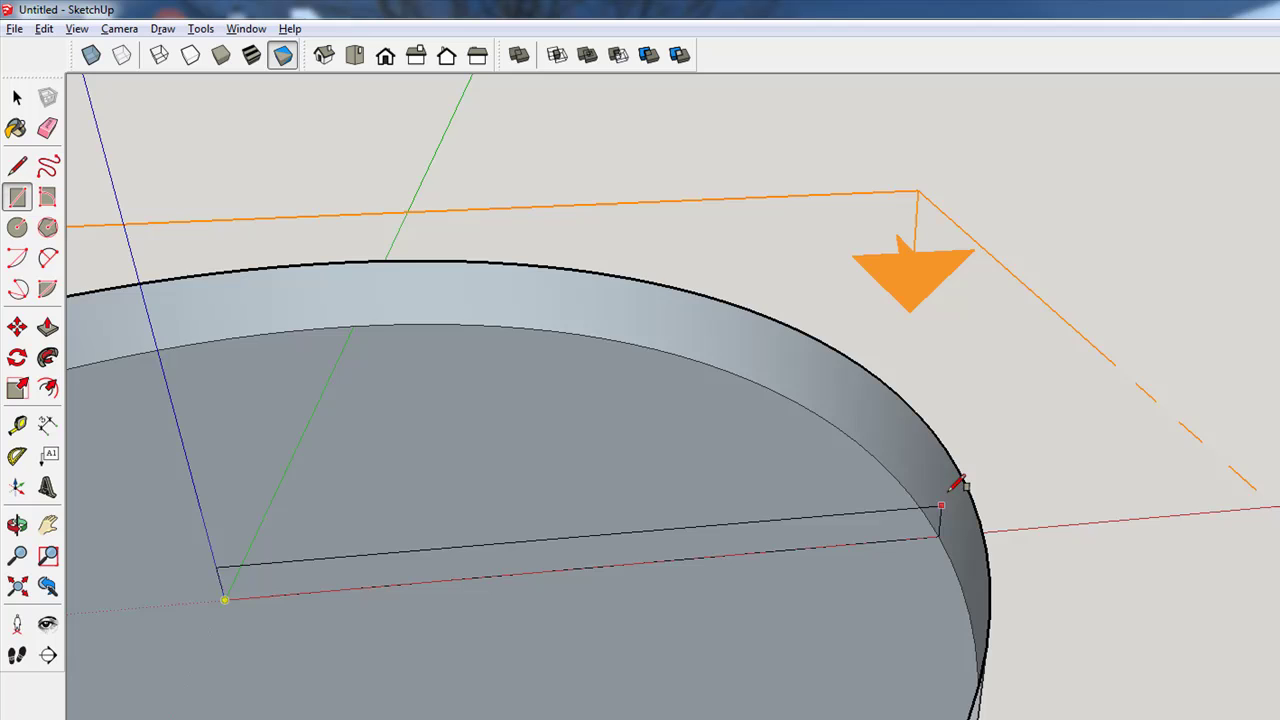
{"action": "scroll", "coordinate": [965, 297], "scroll_direction": "down", "scroll_amount": 6}
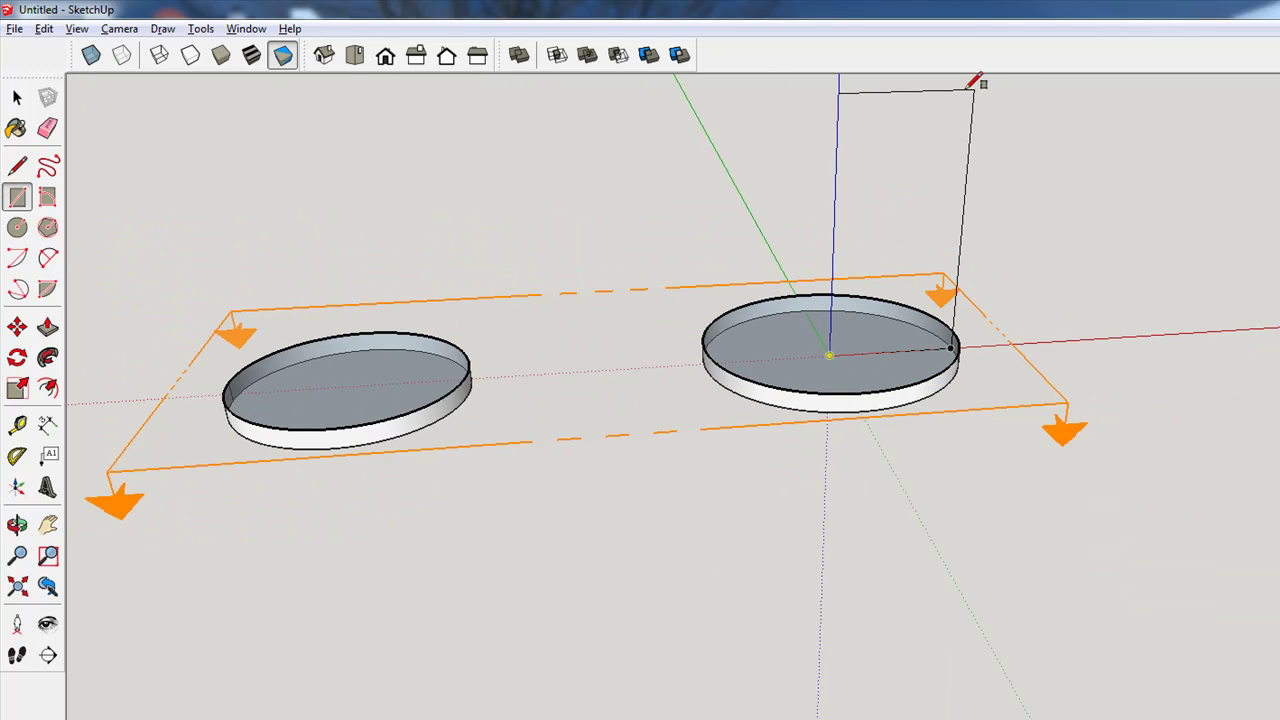
{"action": "key", "text": "Return"}
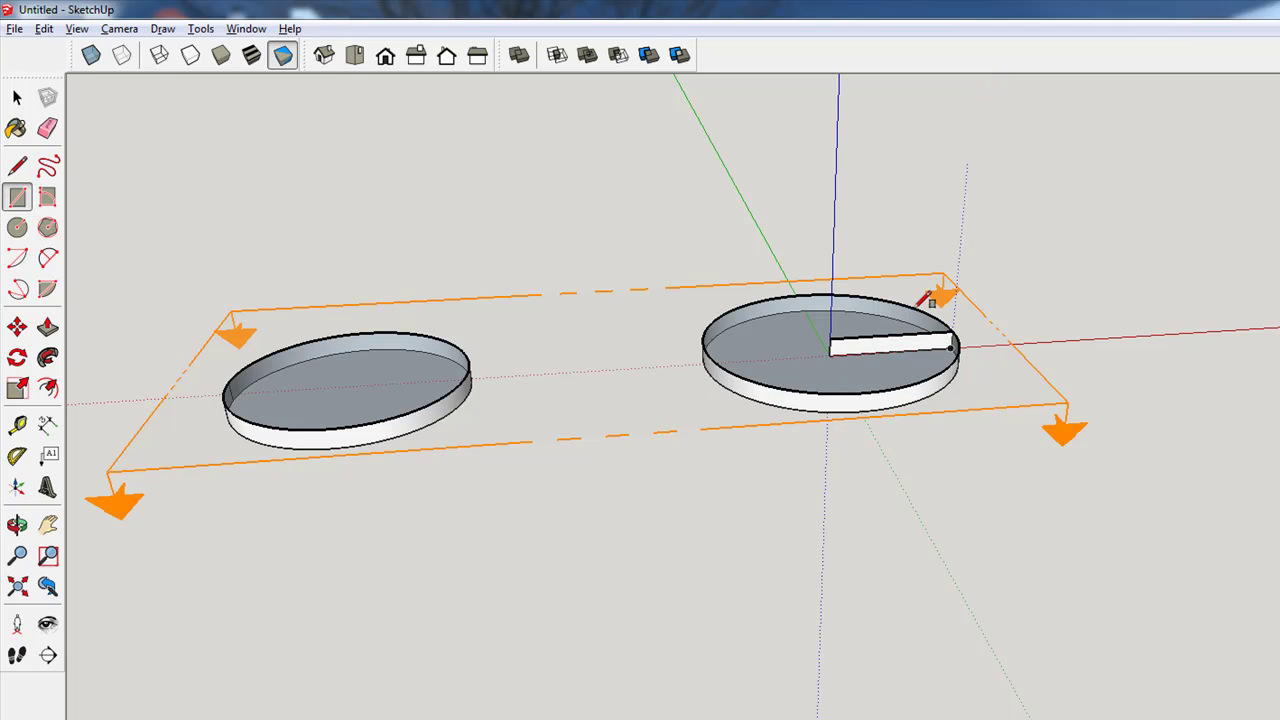
{"action": "scroll", "coordinate": [910, 349], "scroll_direction": "up", "scroll_amount": 8}
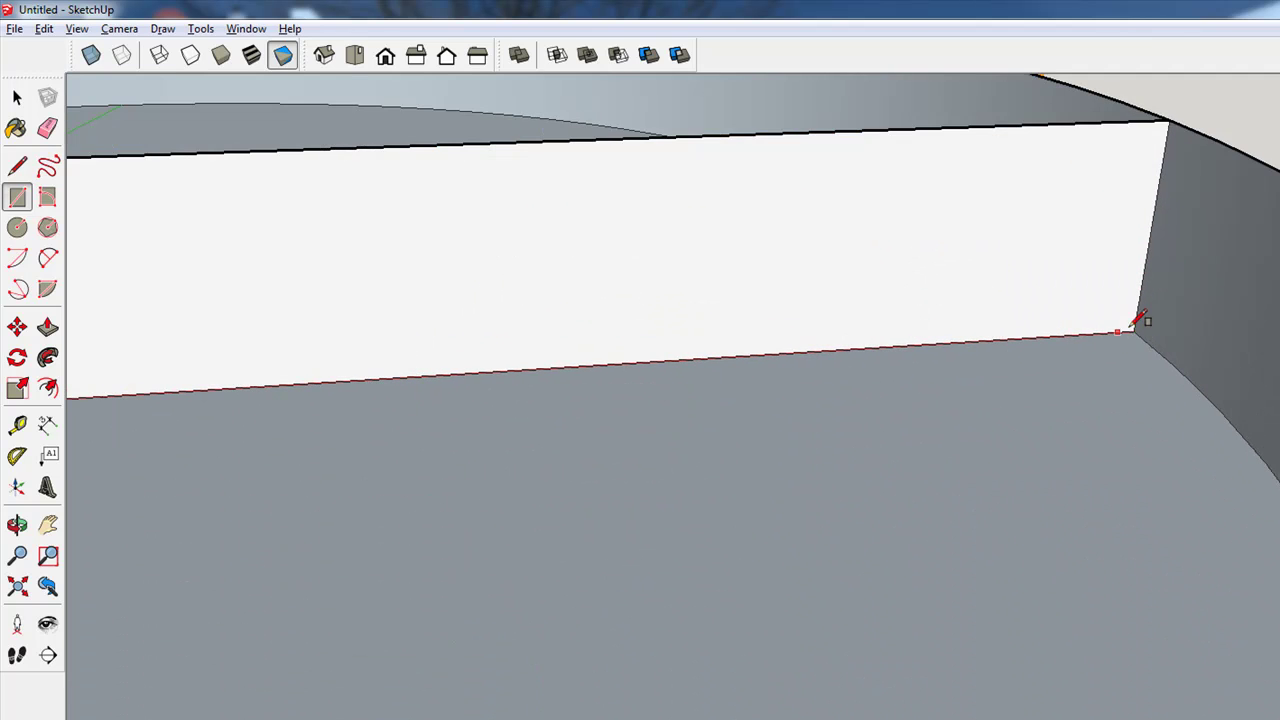
{"action": "scroll", "coordinate": [1138, 324], "scroll_direction": "down", "scroll_amount": 8}
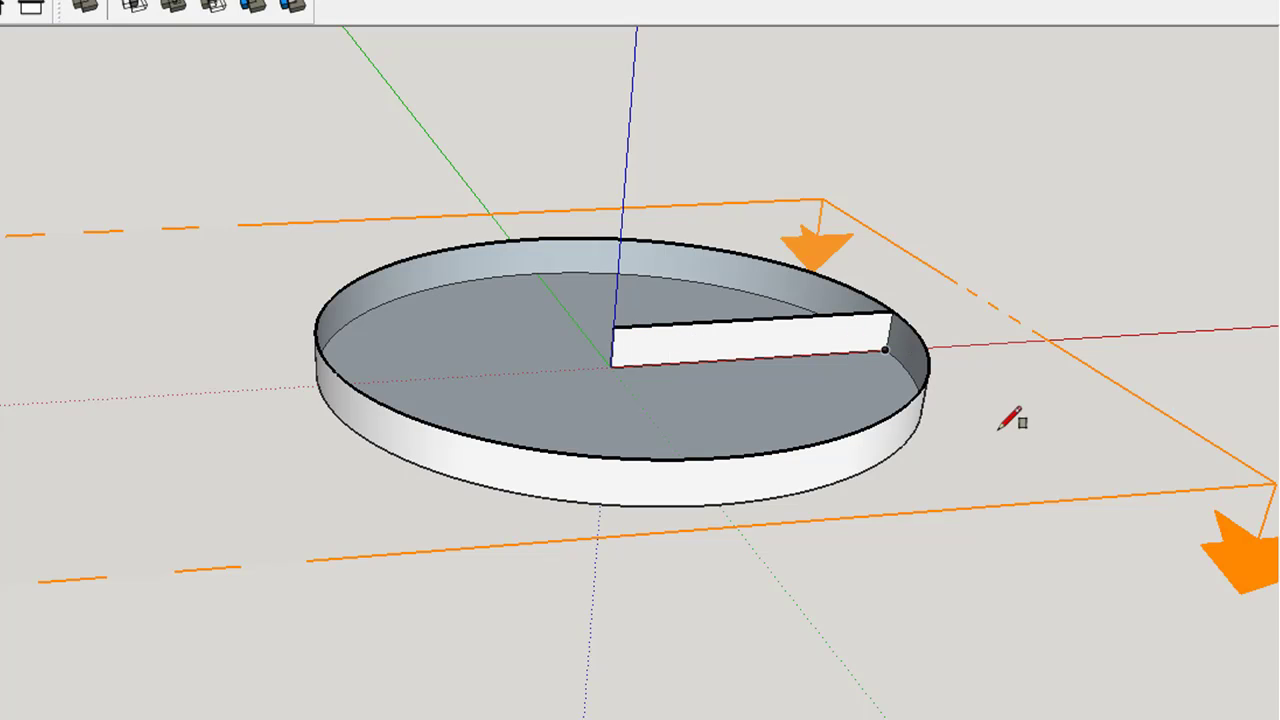
Move the section plane up above the cylinder's top and the rectangle's upper end, and remove the plane
{"action": "left_click", "coordinate": [1117, 499]}
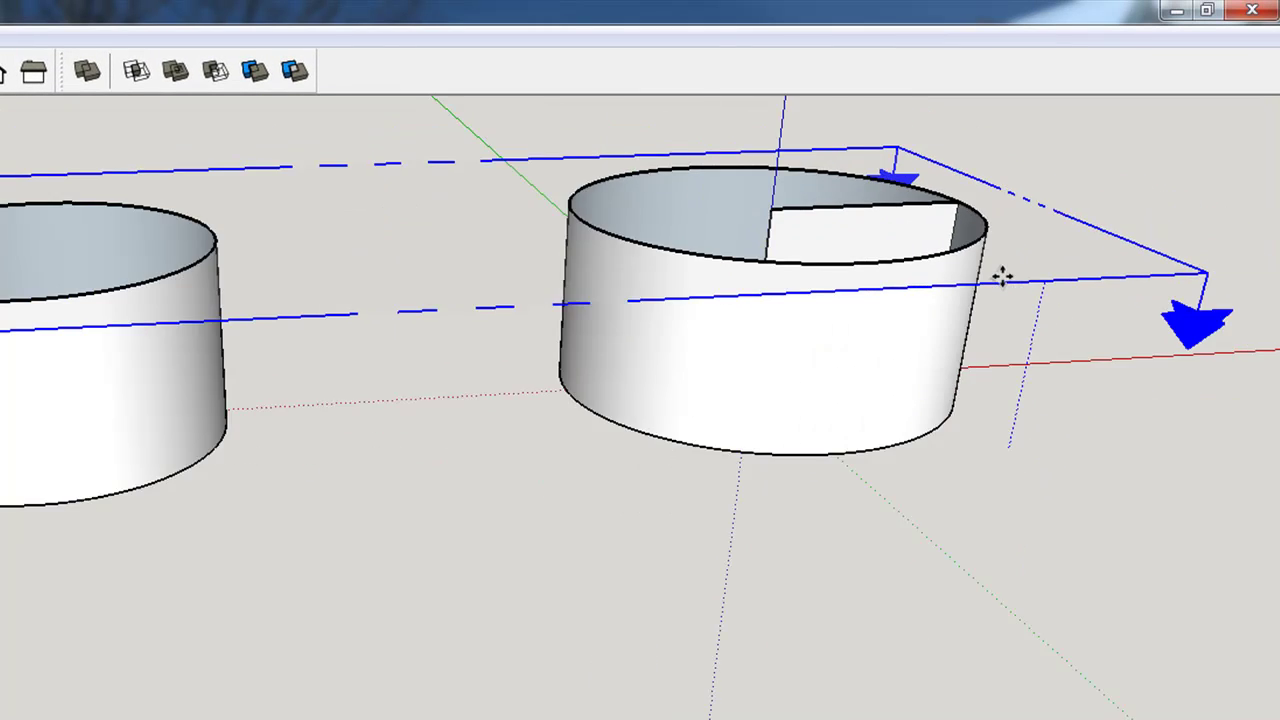
{"action": "scroll", "coordinate": [1002, 276], "scroll_direction": "down", "scroll_amount": 5}
{"action": "left_click_drag", "start_coordinate": [906, 294], "coordinate": [985, 106]}
{"action": "scroll", "coordinate": [985, 106], "scroll_direction": "down", "scroll_amount": 1}
{"action": "scroll", "coordinate": [985, 106], "scroll_direction": "up", "scroll_amount": 6}
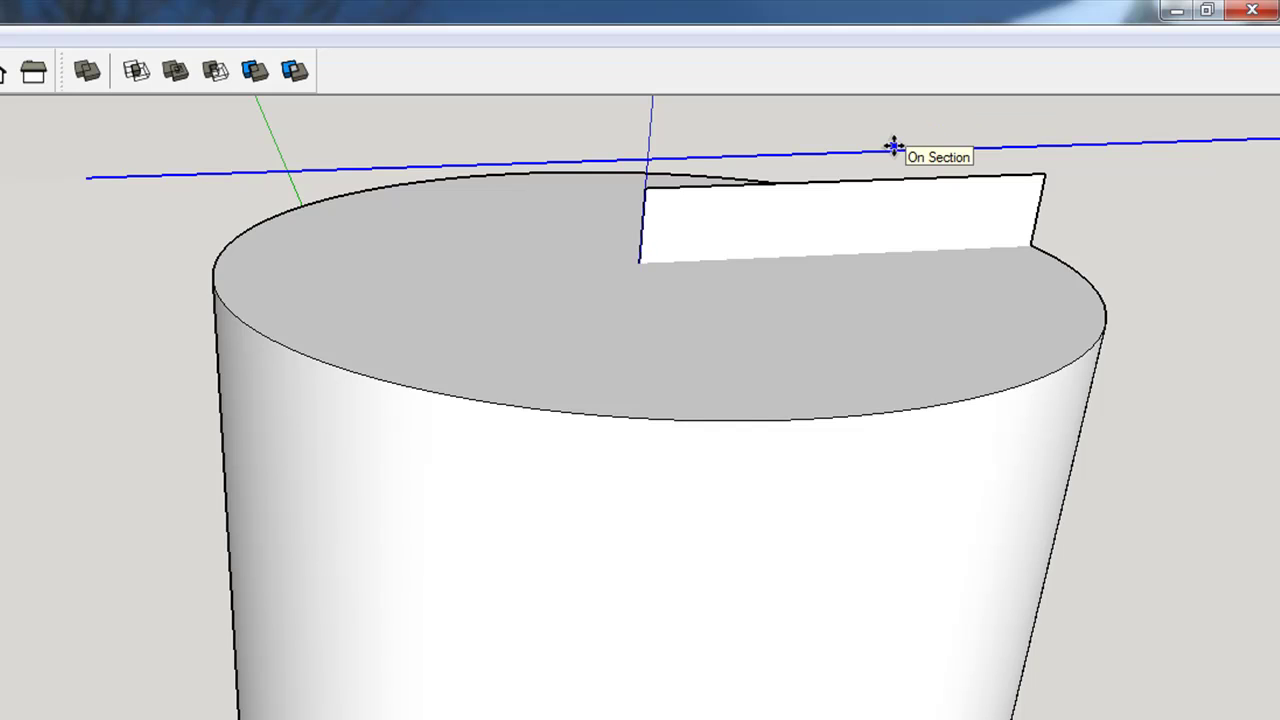
{"action": "scroll", "coordinate": [910, 240], "scroll_direction": "down", "scroll_amount": 2}
{"action": "scroll", "coordinate": [925, 277], "scroll_direction": "down", "scroll_amount": 2}
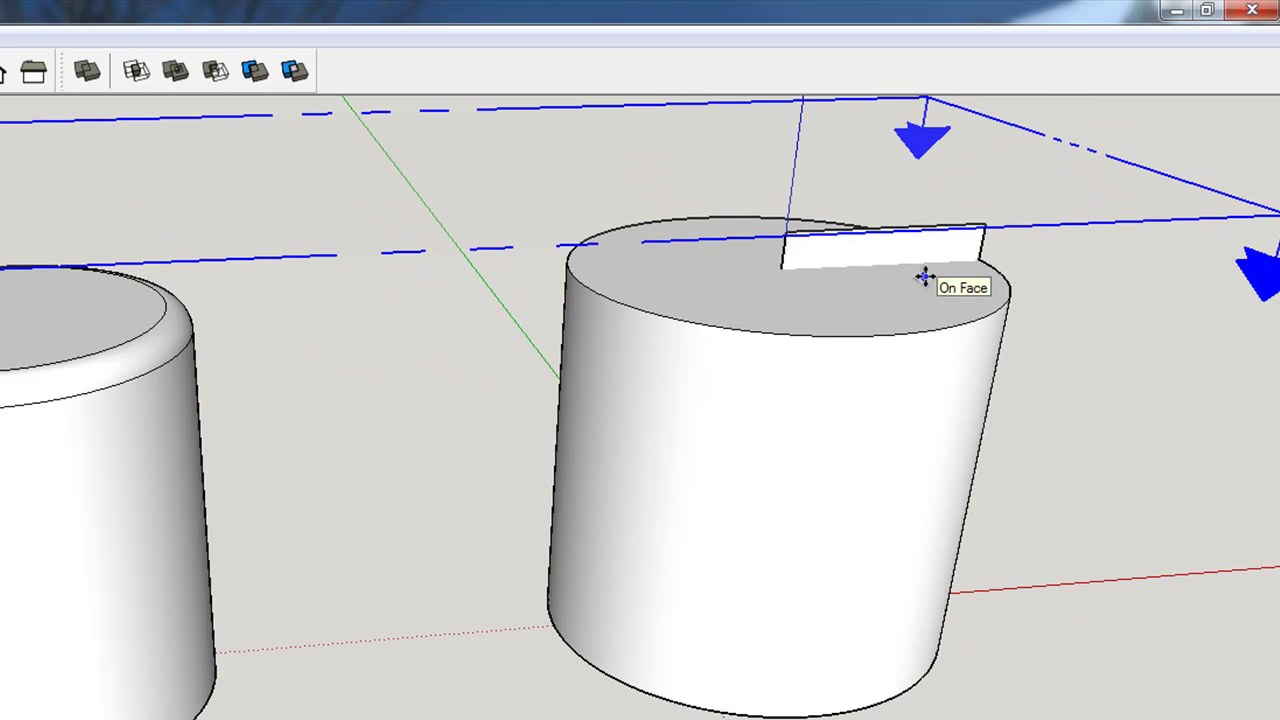
{"action": "key", "text": "Escape"}
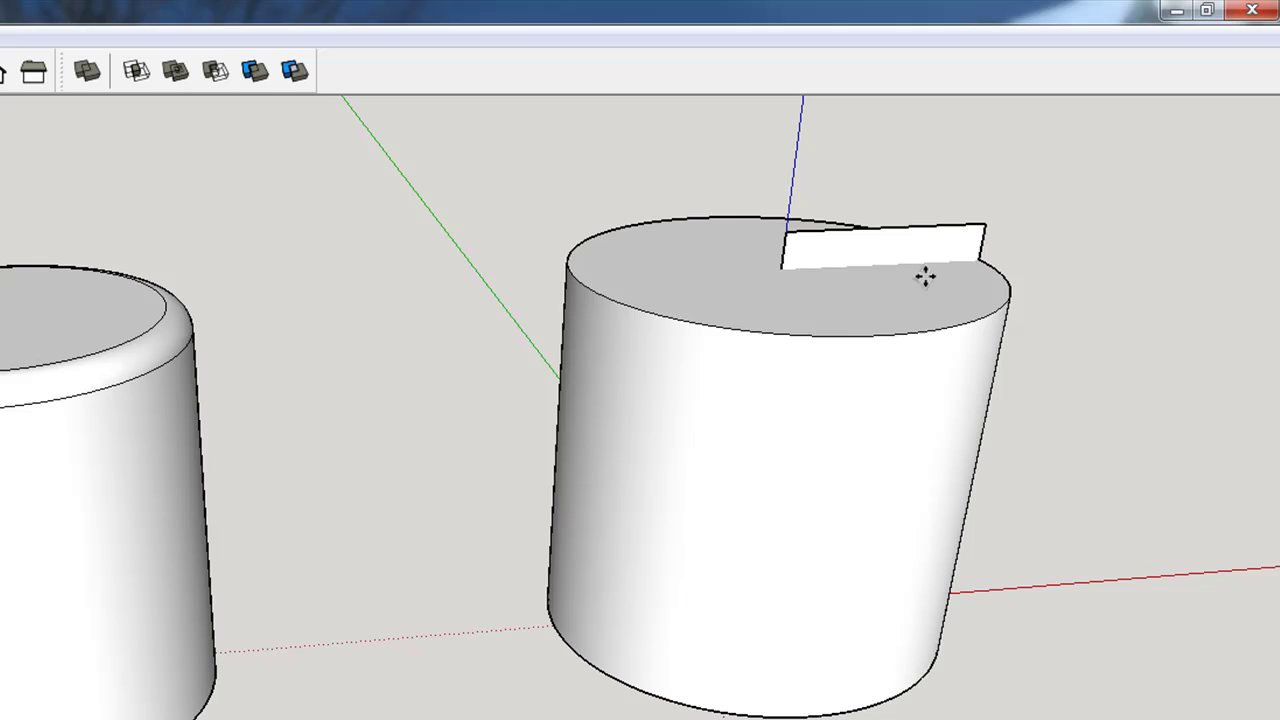
Select the upper edge of the upright rectangle that sticks out above the cylinder's top face
{"action": "middle_click_drag", "start_coordinate": [949, 294], "coordinate": [497, 437], "text": "shift"}
{"action": "scroll", "coordinate": [497, 437], "scroll_direction": "up", "scroll_amount": 2}
{"action": "scroll", "coordinate": [457, 373], "scroll_direction": "up", "scroll_amount": 3}
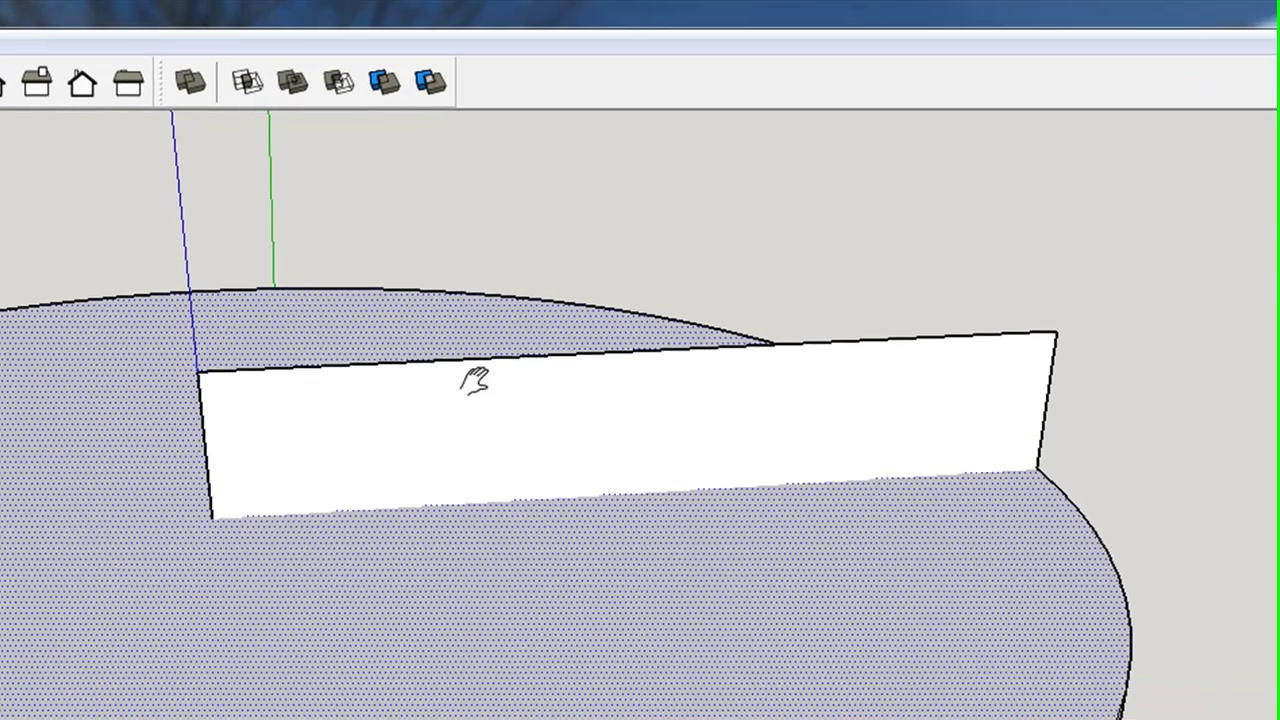
{"action": "key", "text": "m"}
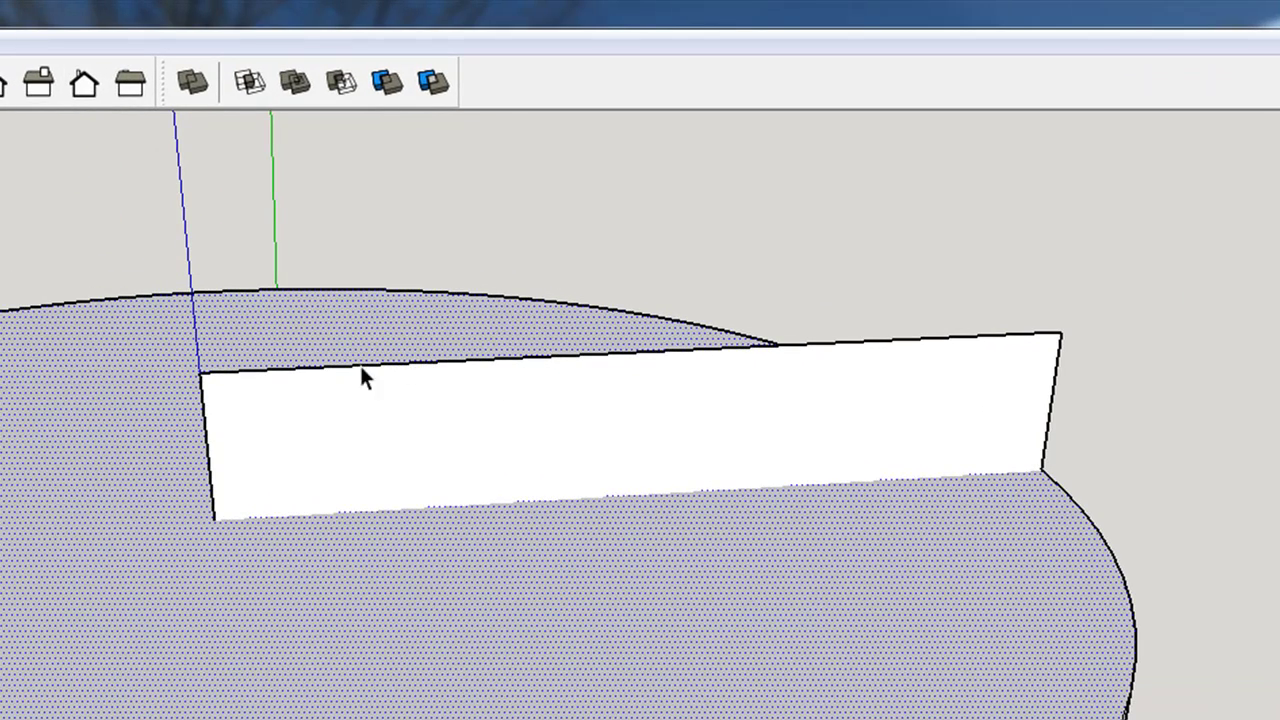
{"action": "left_click", "coordinate": [388, 367]}
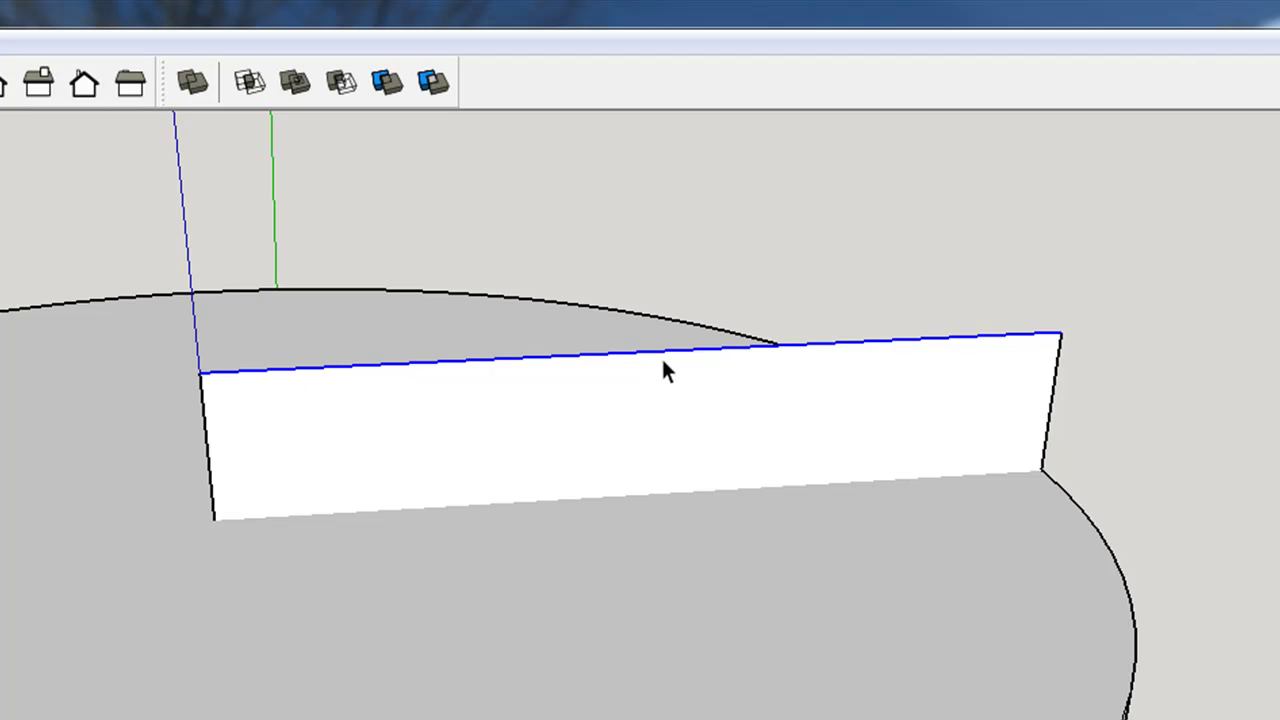
Try a free diagonal move of the rectangle's selected upper edge and undo it
{"action": "left_click", "coordinate": [871, 341]}
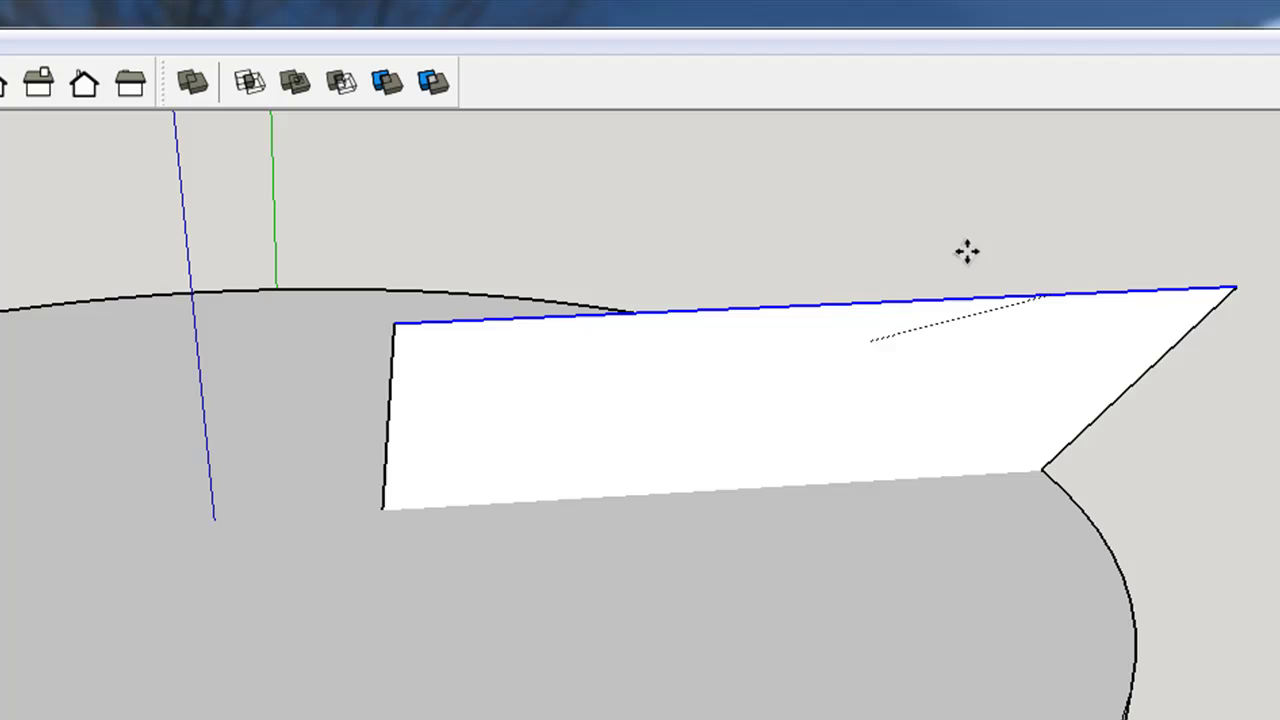
{"action": "left_click", "coordinate": [1104, 345]}
{"action": "key", "text": "ctrl+z"}
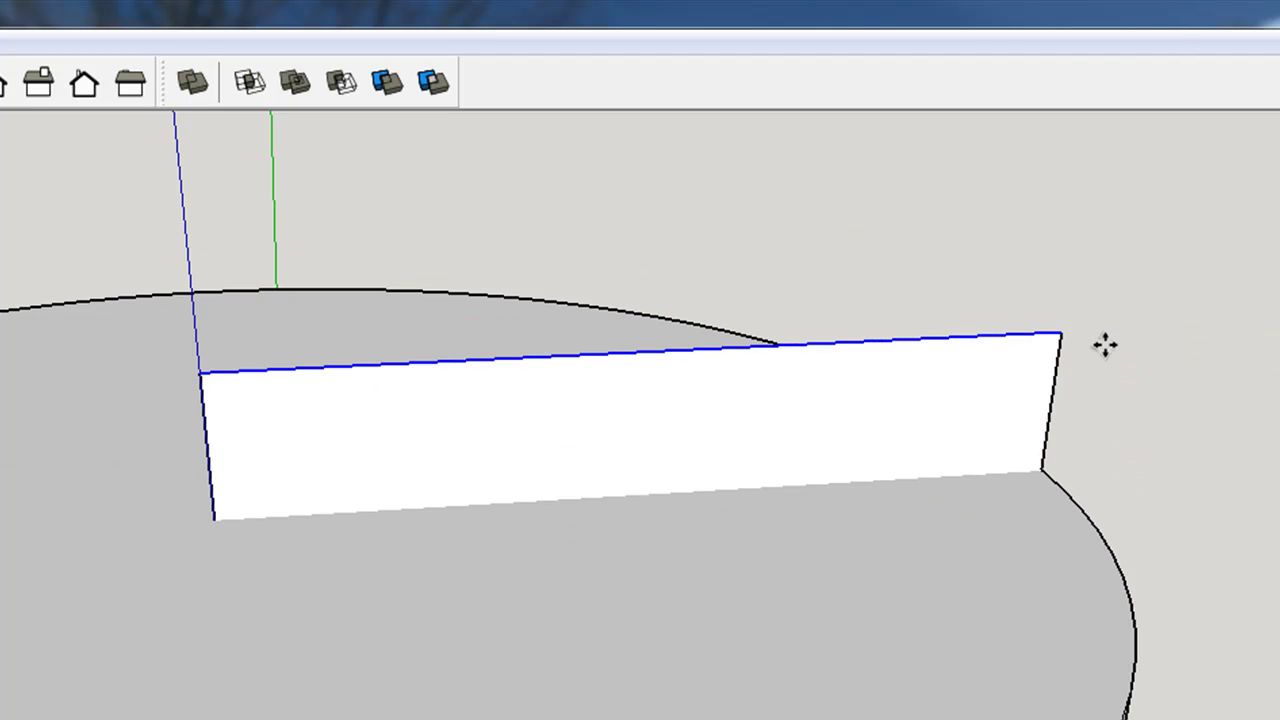
Move the rectangle's selected upper edge straight up along the blue axis so the face stands higher above the cylinder
{"action": "left_click", "coordinate": [997, 337]}
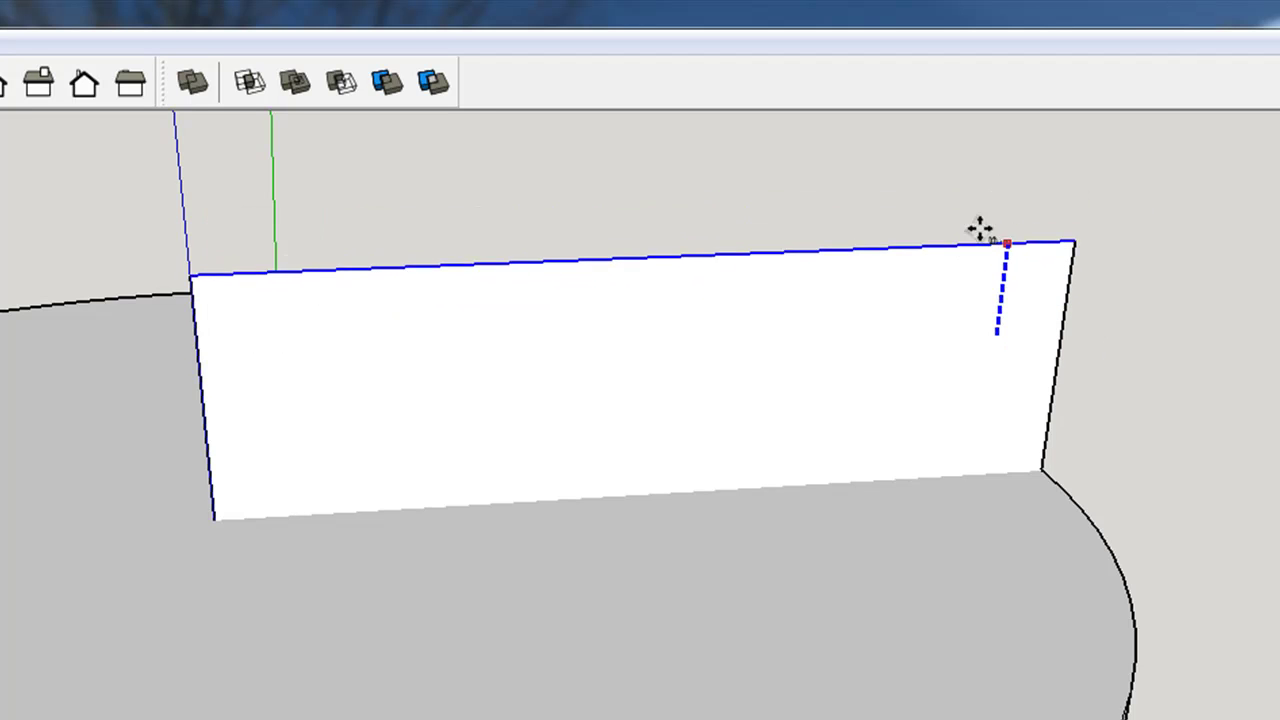
{"action": "left_click", "coordinate": [904, 182]}
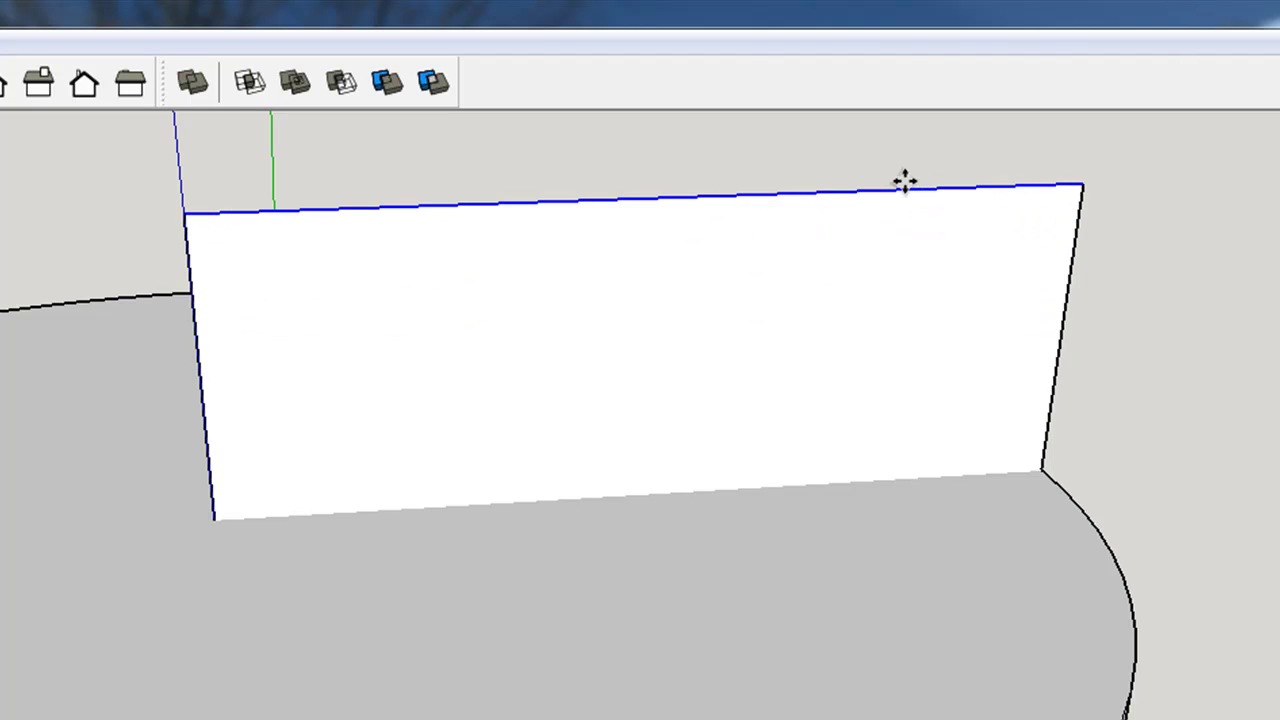
{"action": "scroll", "coordinate": [904, 182], "scroll_direction": "down", "scroll_amount": 3}
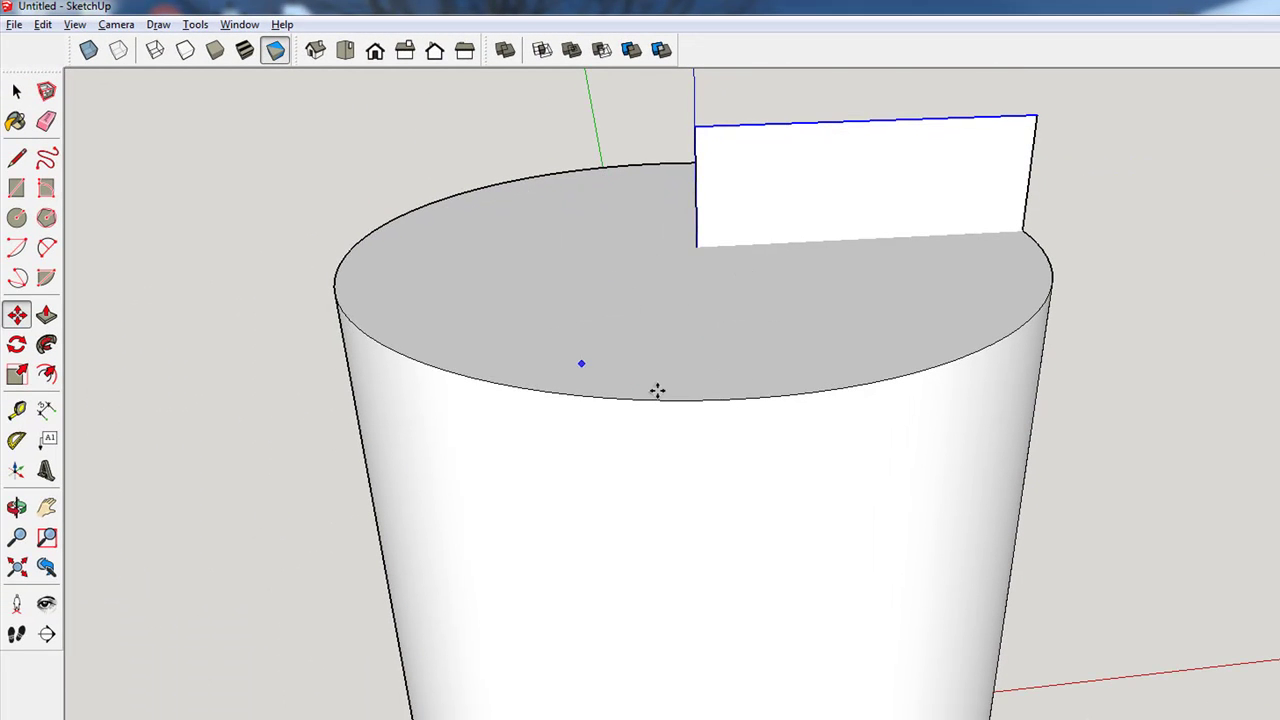
Select the whole cylinder together with the upright rectangle and intersect their faces with the model
{"action": "key", "text": "space"}
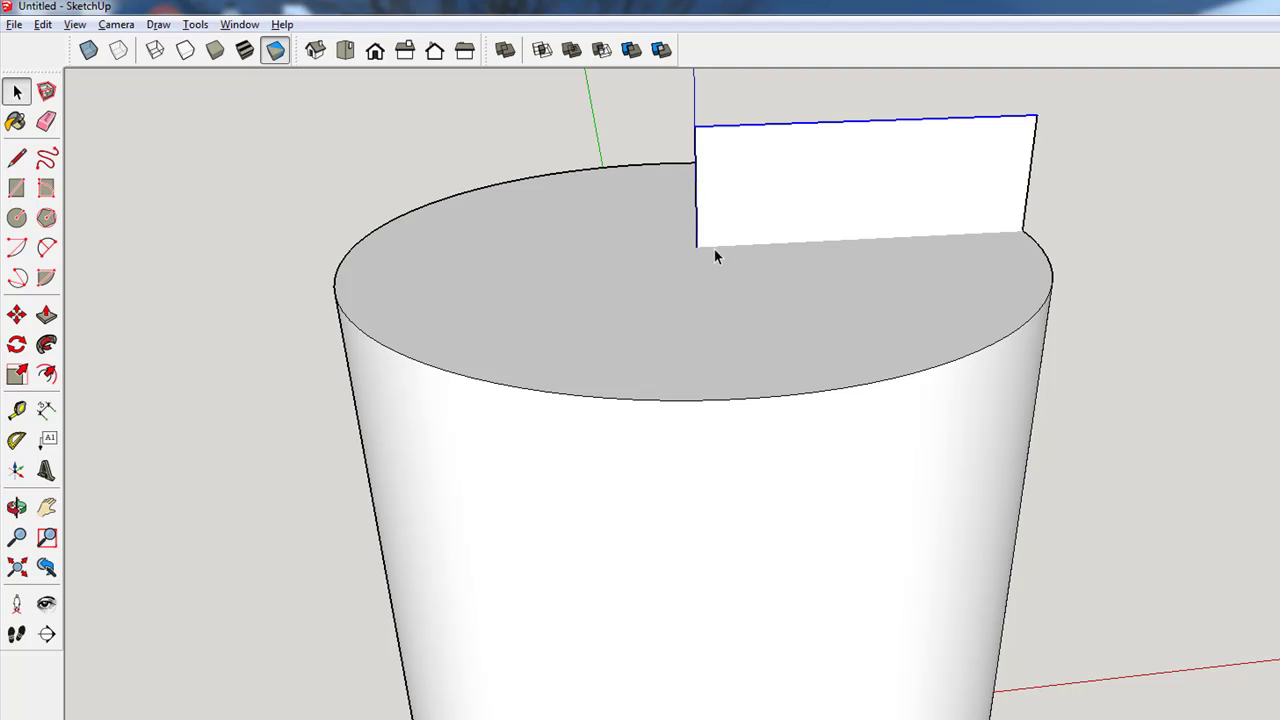
{"action": "scroll", "coordinate": [714, 256], "scroll_direction": "up", "scroll_amount": 5}
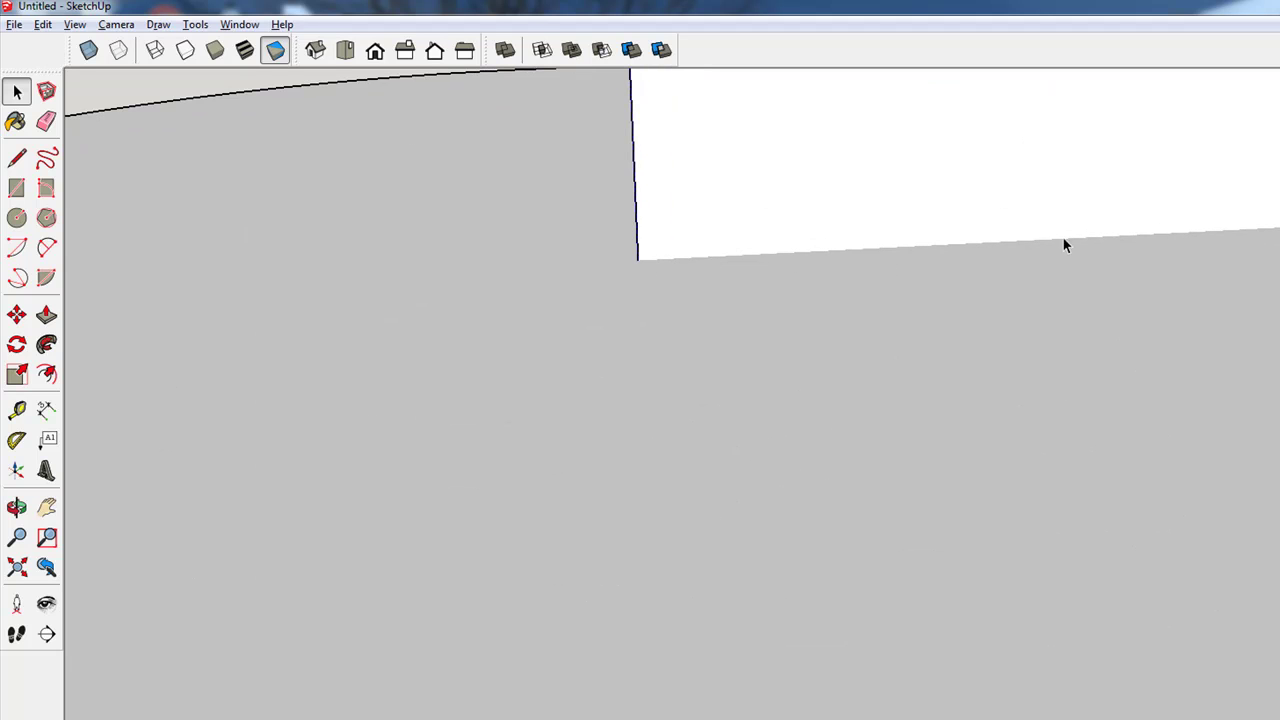
{"action": "scroll", "coordinate": [774, 242], "scroll_direction": "down", "scroll_amount": 5}
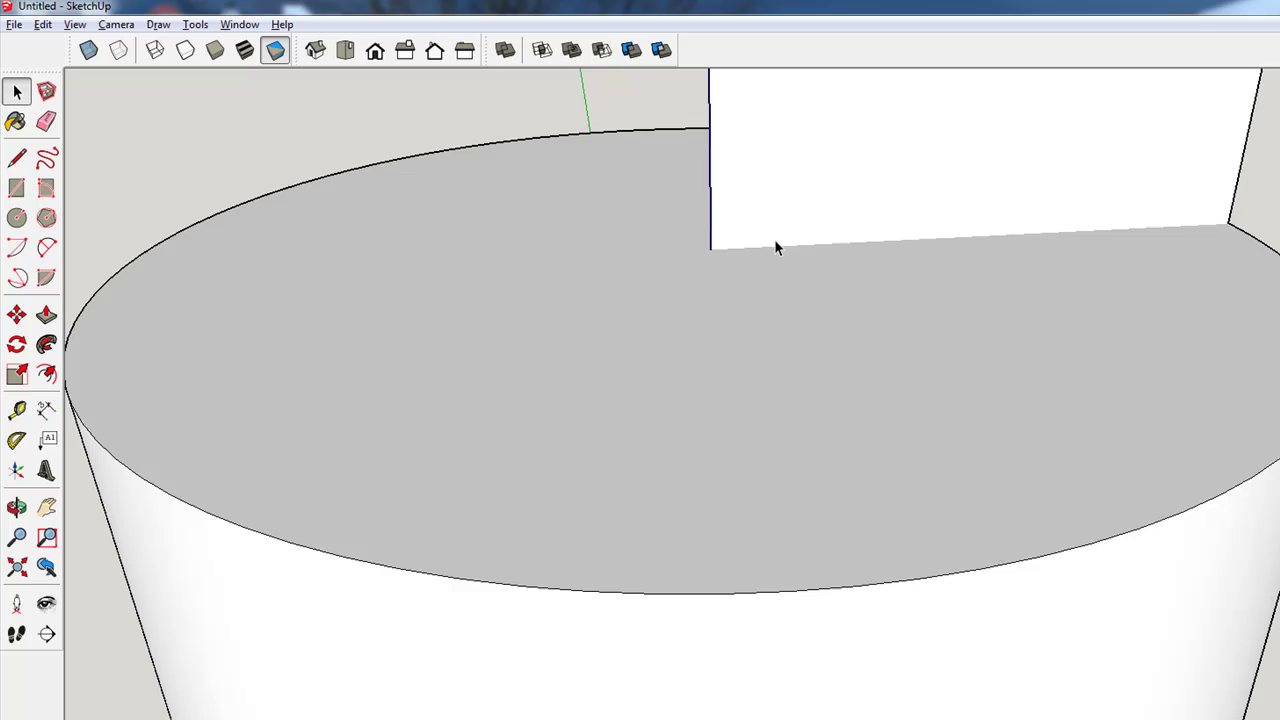
{"action": "scroll", "coordinate": [1117, 224], "scroll_direction": "down", "scroll_amount": 6}
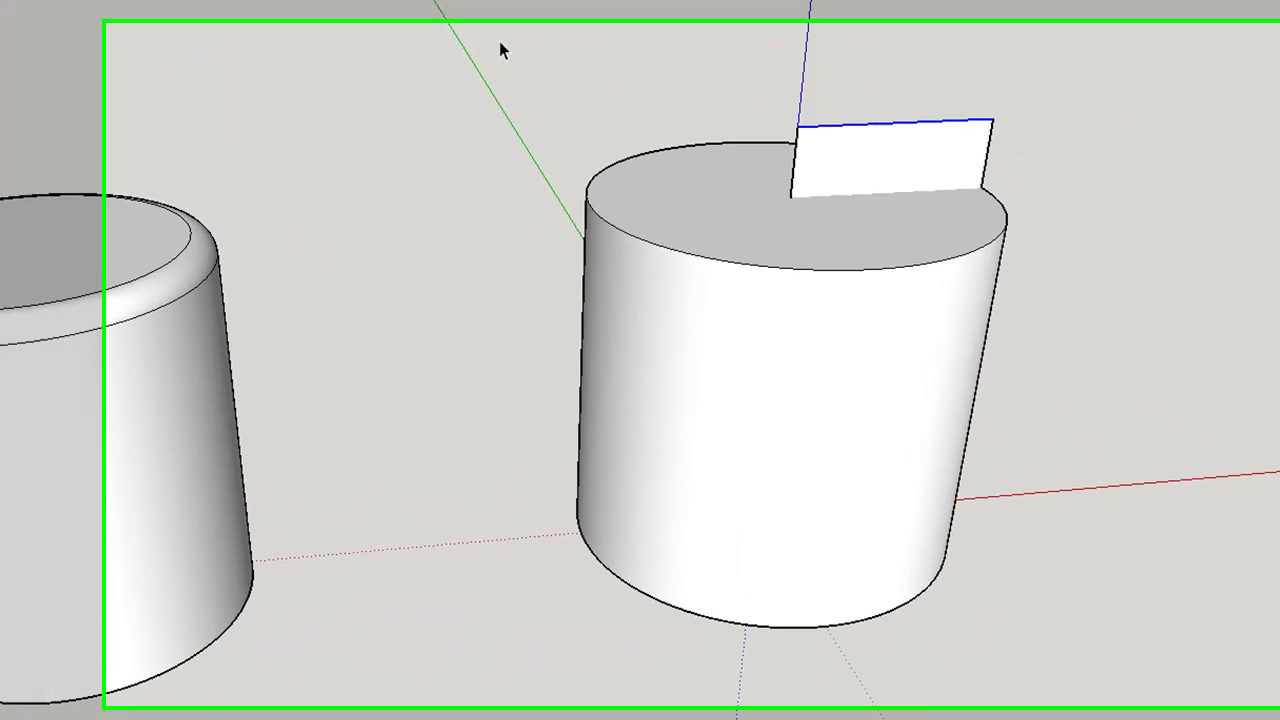
{"action": "left_click_drag", "start_coordinate": [499, 41], "coordinate": [1094, 698]}
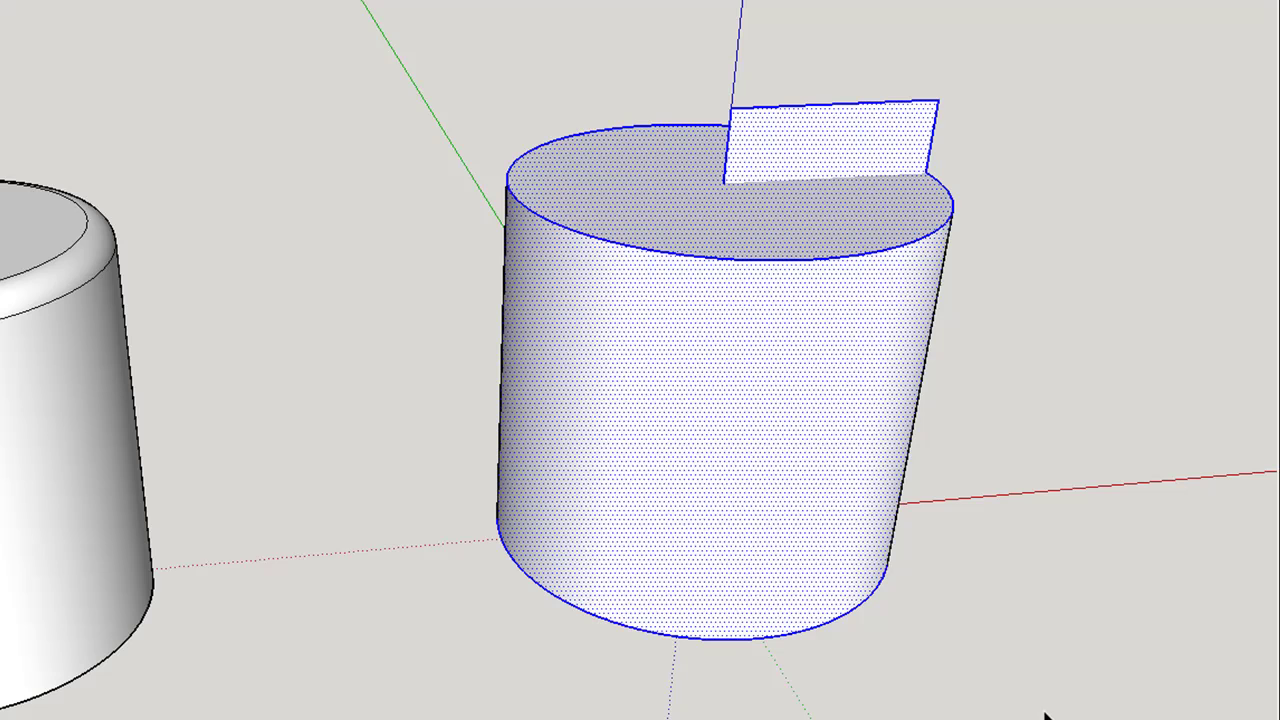
{"action": "right_click", "coordinate": [775, 343]}
{"action": "mouse_move", "coordinate": [876, 563]}
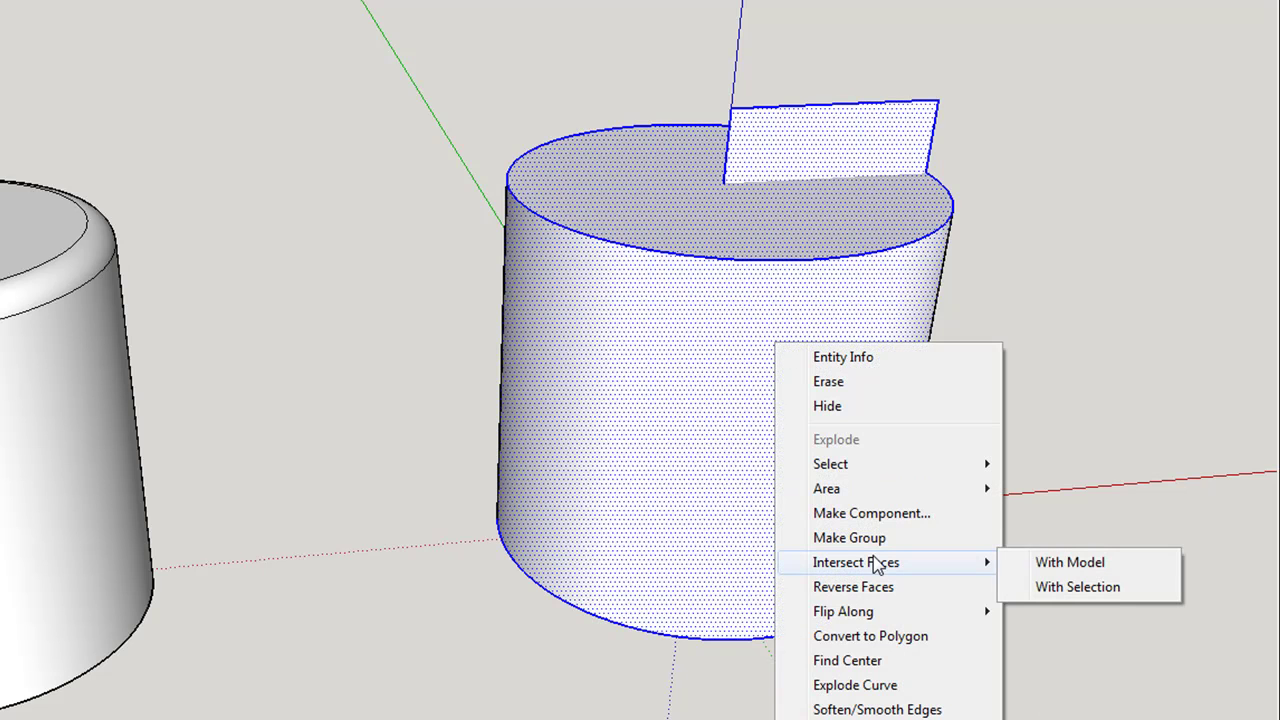
{"action": "left_click", "coordinate": [1070, 563]}
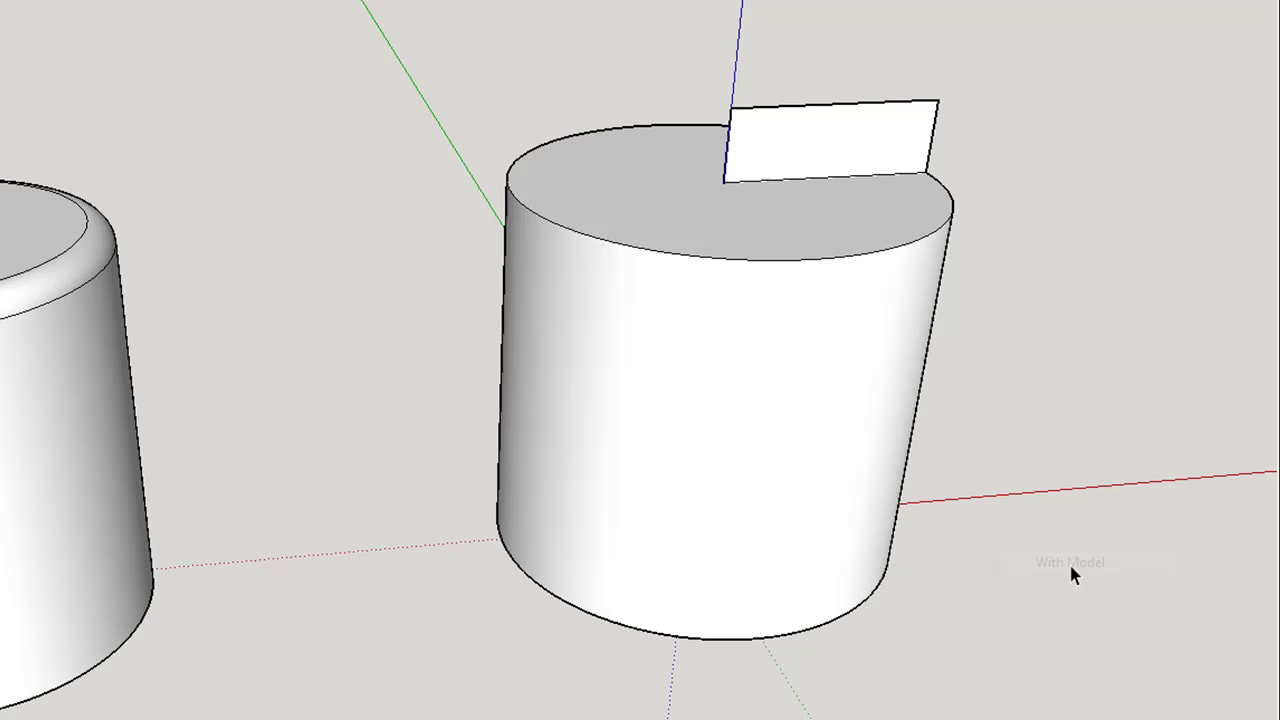
{"action": "scroll", "coordinate": [810, 130], "scroll_direction": "up", "scroll_amount": 5}
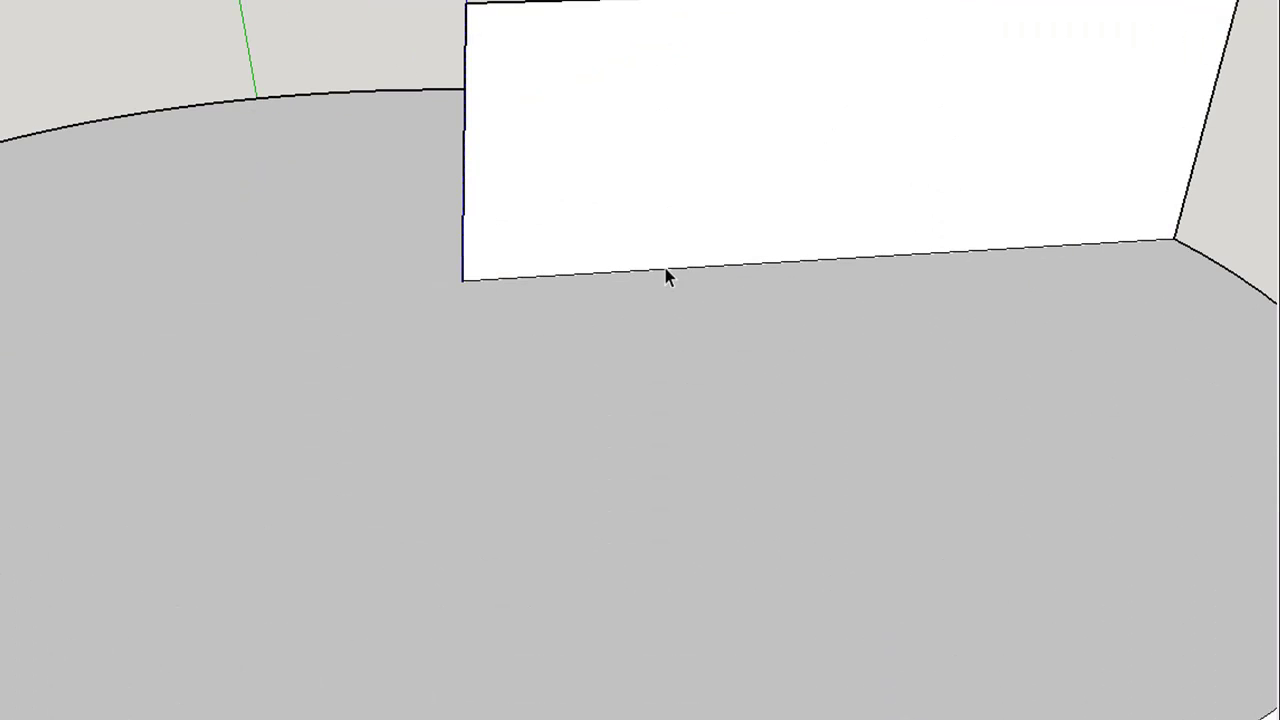
{"action": "scroll", "coordinate": [592, 276], "scroll_direction": "down", "scroll_amount": 6}
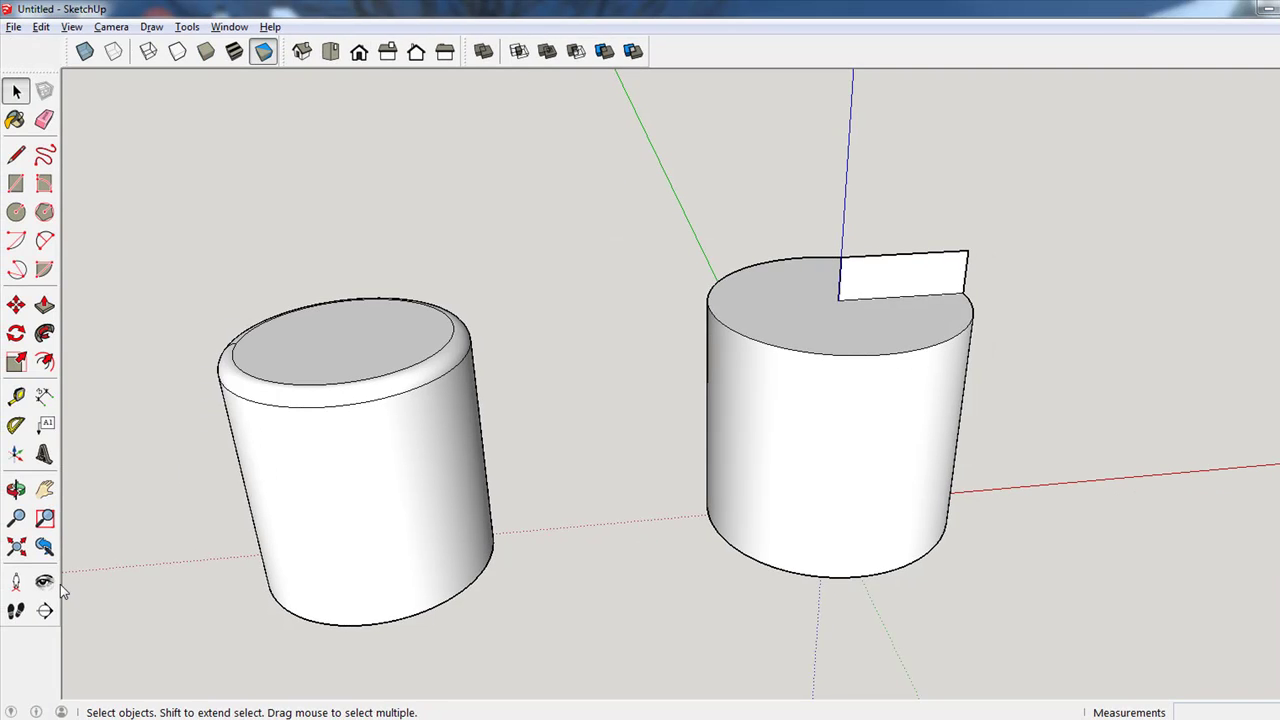
Place a vertical section plane on the cylinder's front wall and move it about 646 mm back, exposing the inner rectangle
{"action": "left_click", "coordinate": [45, 614]}
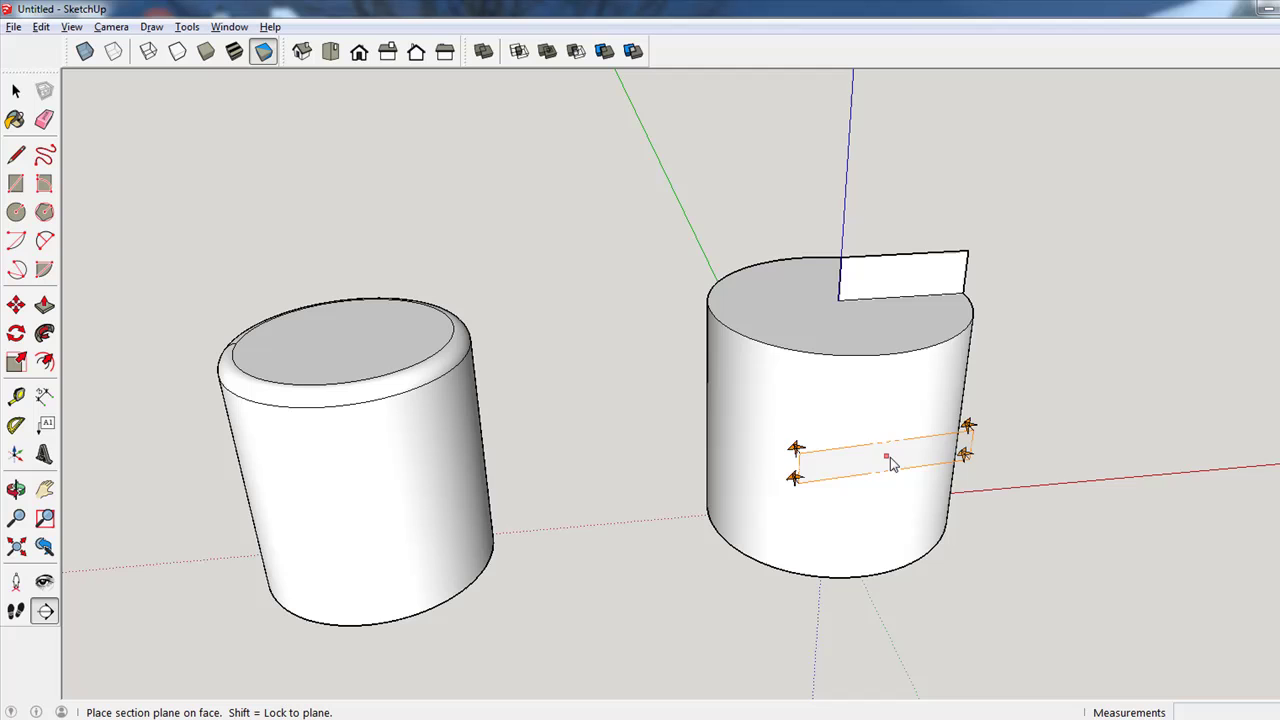
{"action": "left_click", "coordinate": [887, 462]}
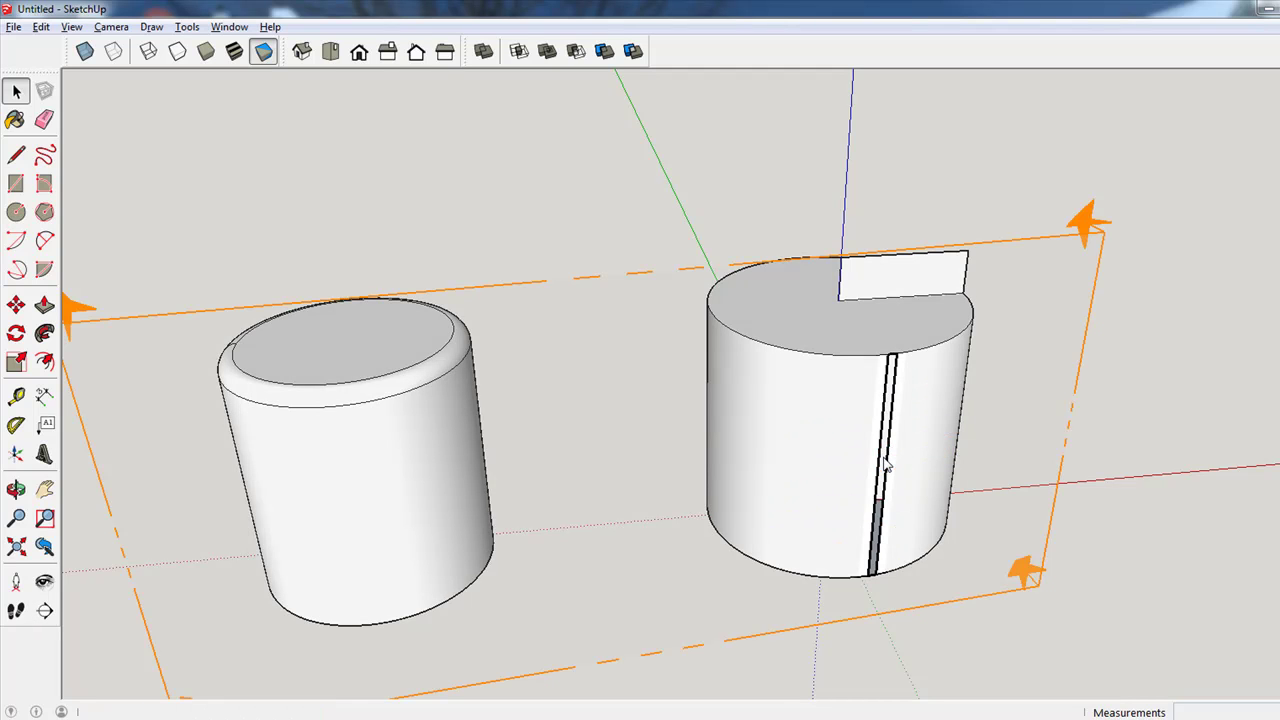
{"action": "left_click", "coordinate": [623, 280]}
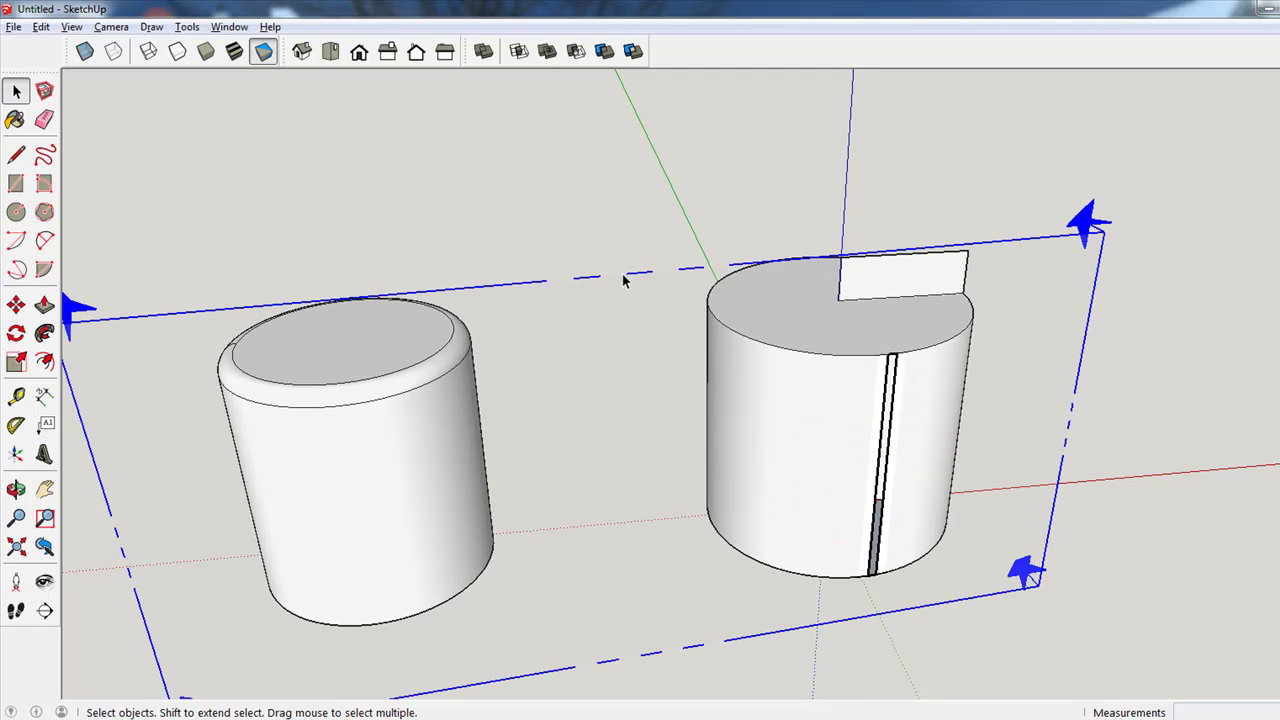
{"action": "key", "text": "m"}
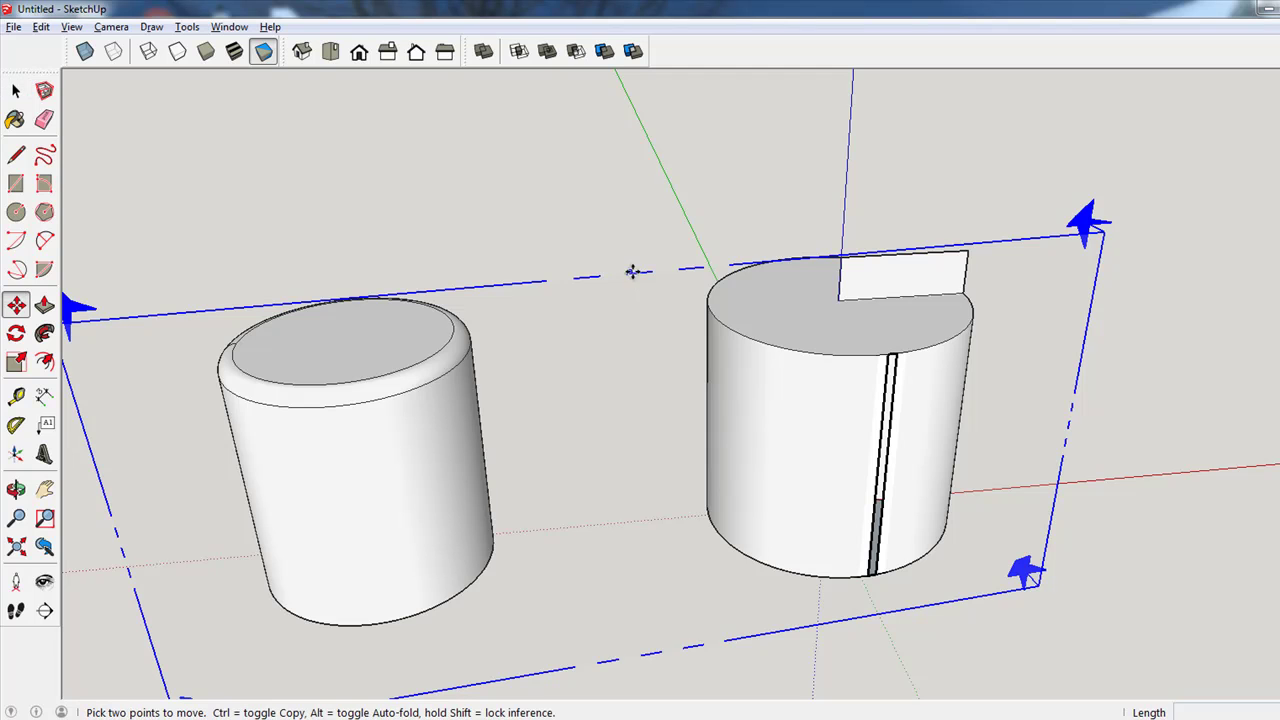
{"action": "left_click", "coordinate": [634, 271]}
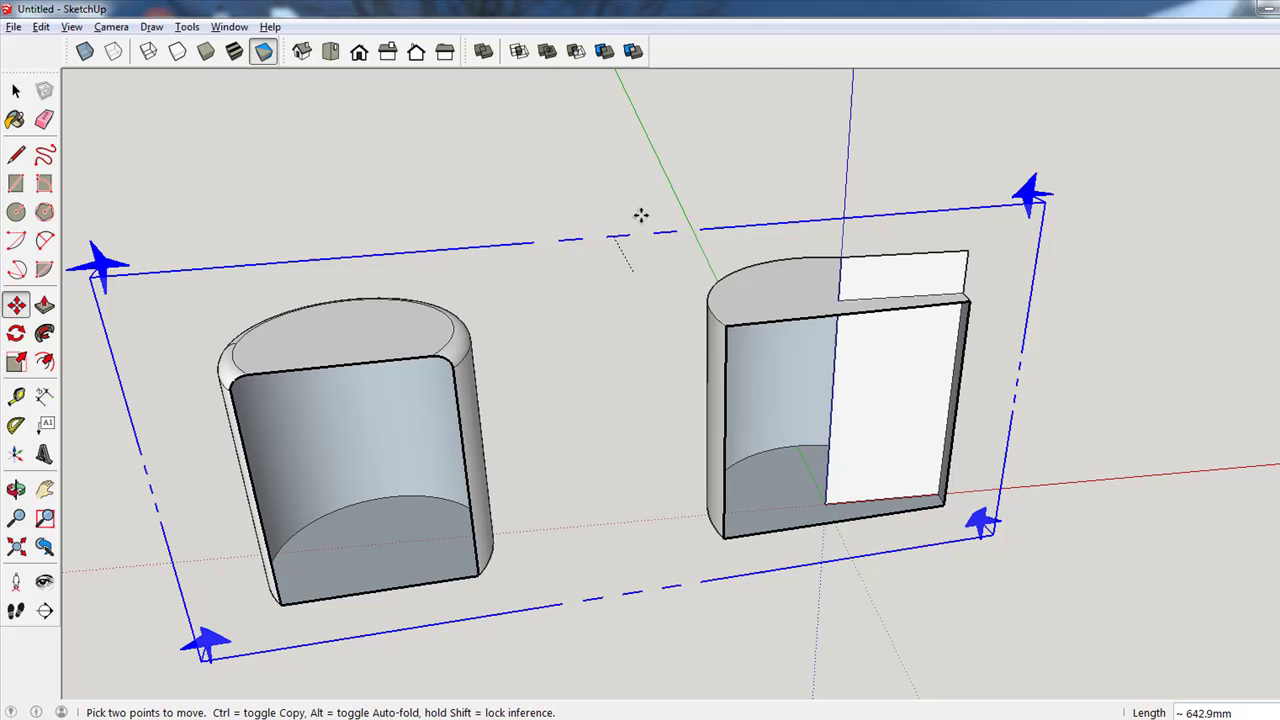
{"action": "left_click", "coordinate": [642, 213]}
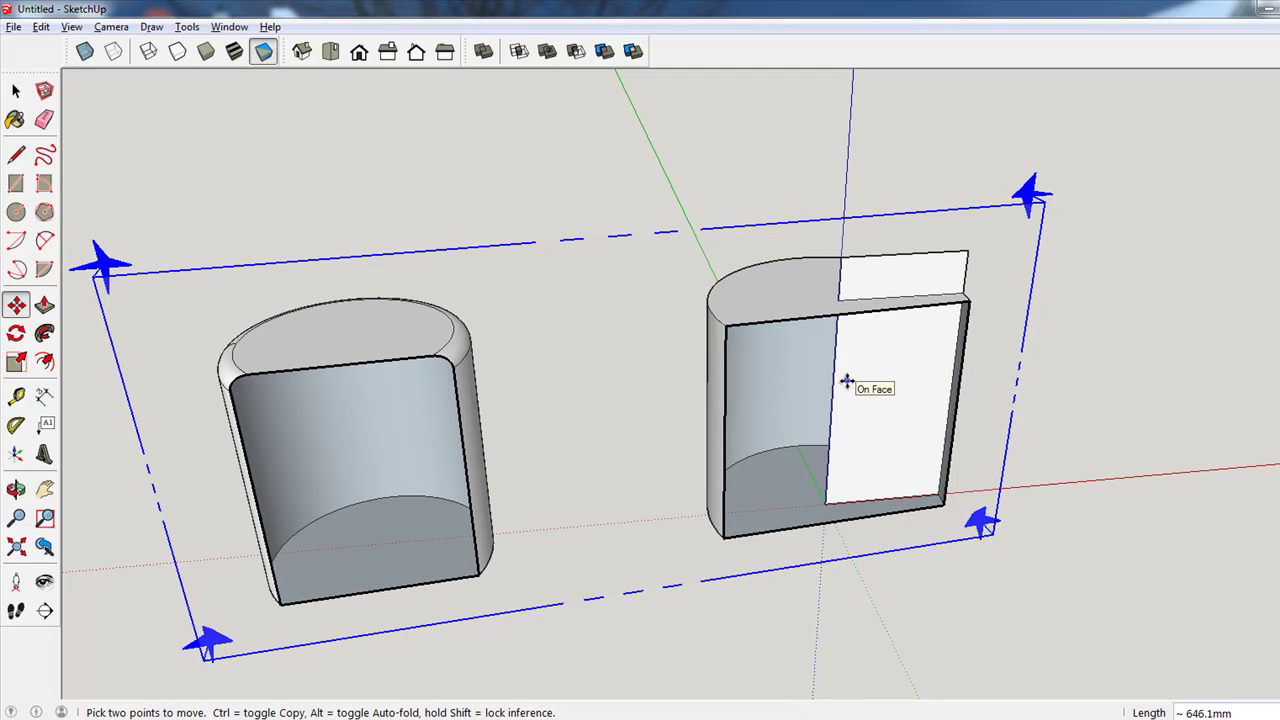
Draw an arc tangent to both edges across the upper outer corner of the rectangle's part inside the cylinder
{"action": "key", "text": "o"}
{"action": "scroll", "coordinate": [927, 373], "scroll_direction": "up", "scroll_amount": 2}
{"action": "mouse_move", "coordinate": [927, 373]}
{"action": "left_mouse_down"}
{"action": "mouse_move", "coordinate": [934, 291]}
{"action": "mouse_move", "coordinate": [929, 434]}
{"action": "mouse_move", "coordinate": [926, 349]}
{"action": "left_mouse_up"}
{"action": "scroll", "coordinate": [955, 344], "scroll_direction": "up", "scroll_amount": 3}
{"action": "scroll", "coordinate": [955, 344], "scroll_direction": "up", "scroll_amount": 2}
{"action": "left_click_drag", "start_coordinate": [960, 297], "coordinate": [905, 333]}
{"action": "scroll", "coordinate": [905, 332], "scroll_direction": "up", "scroll_amount": 2}
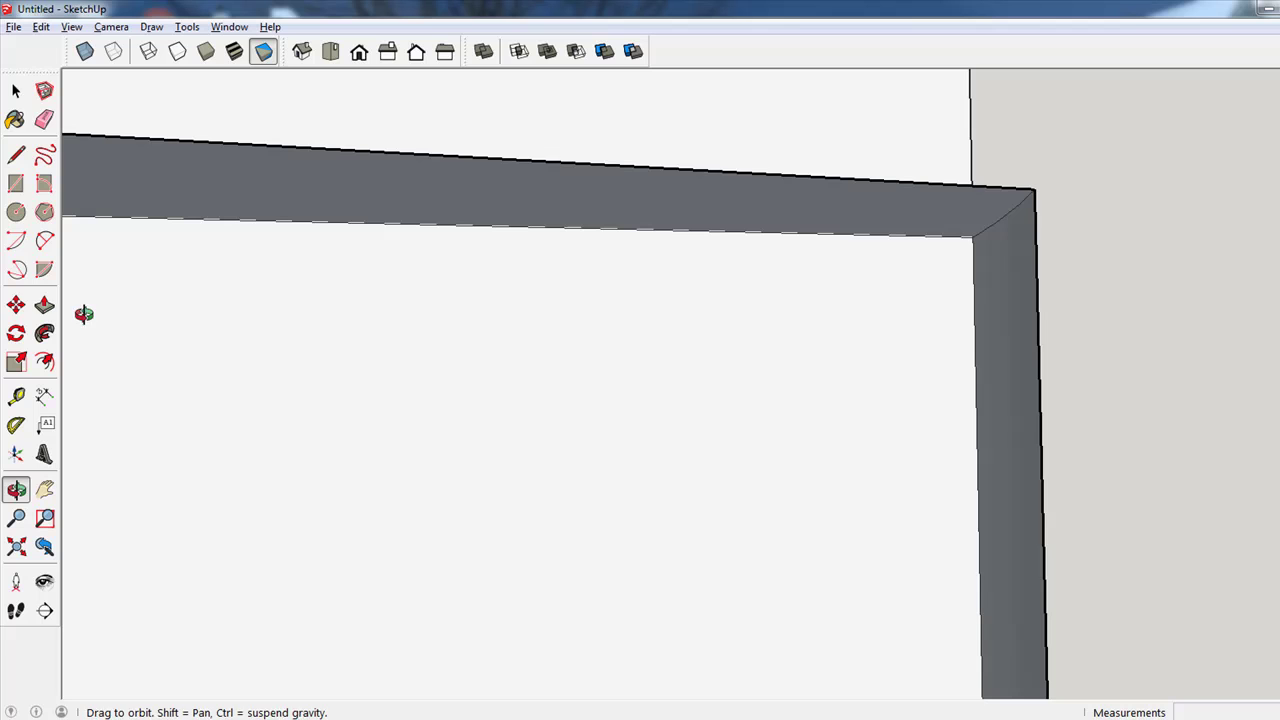
{"action": "left_click", "coordinate": [44, 241]}
{"action": "left_click", "coordinate": [838, 234]}
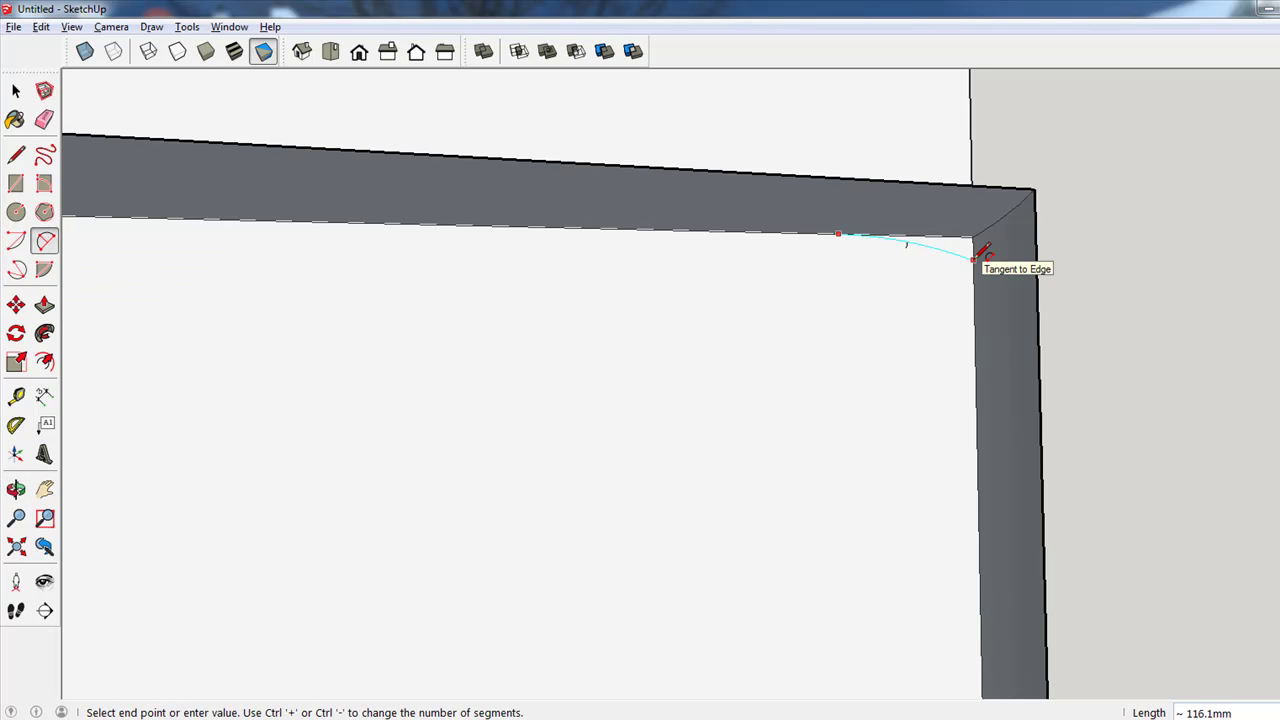
{"action": "left_click", "coordinate": [976, 368]}
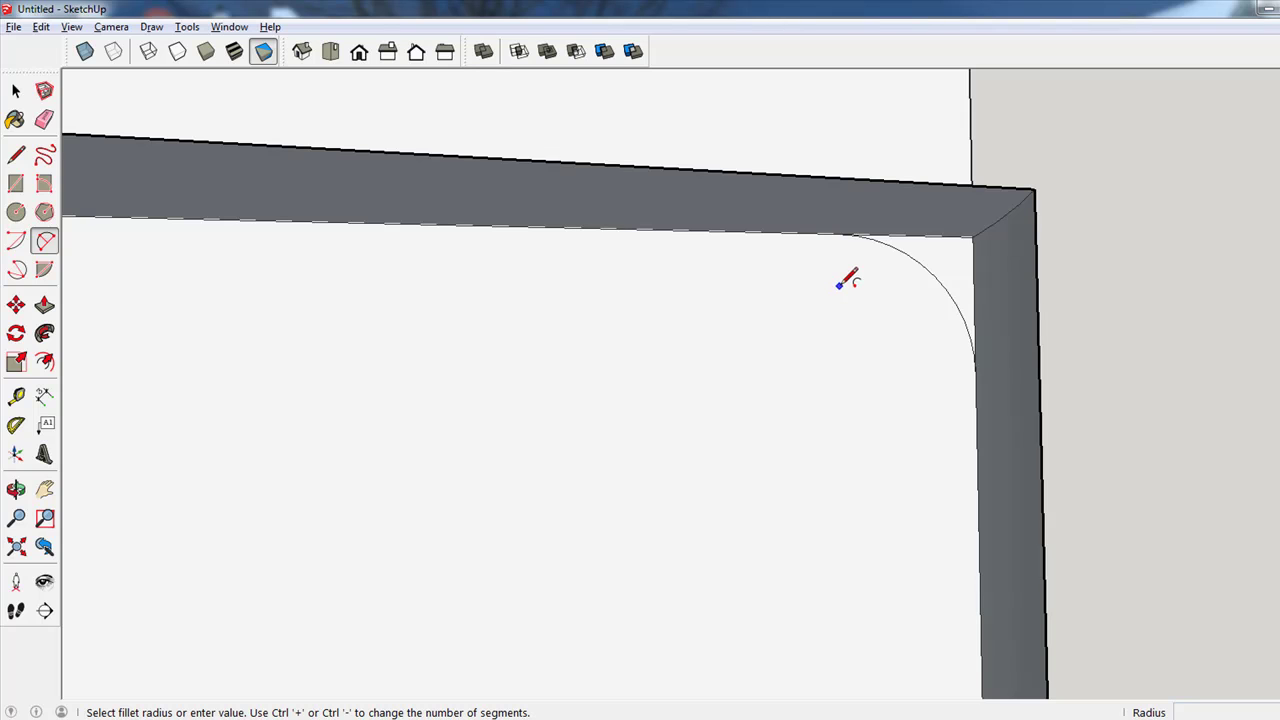
Use Follow Me to sweep the small corner face outside the arc around the cylinder's top face, rounding the top edge
{"action": "middle_click_drag", "start_coordinate": [846, 280], "coordinate": [860, 413]}
{"action": "scroll", "coordinate": [860, 413], "scroll_direction": "down", "scroll_amount": 3}
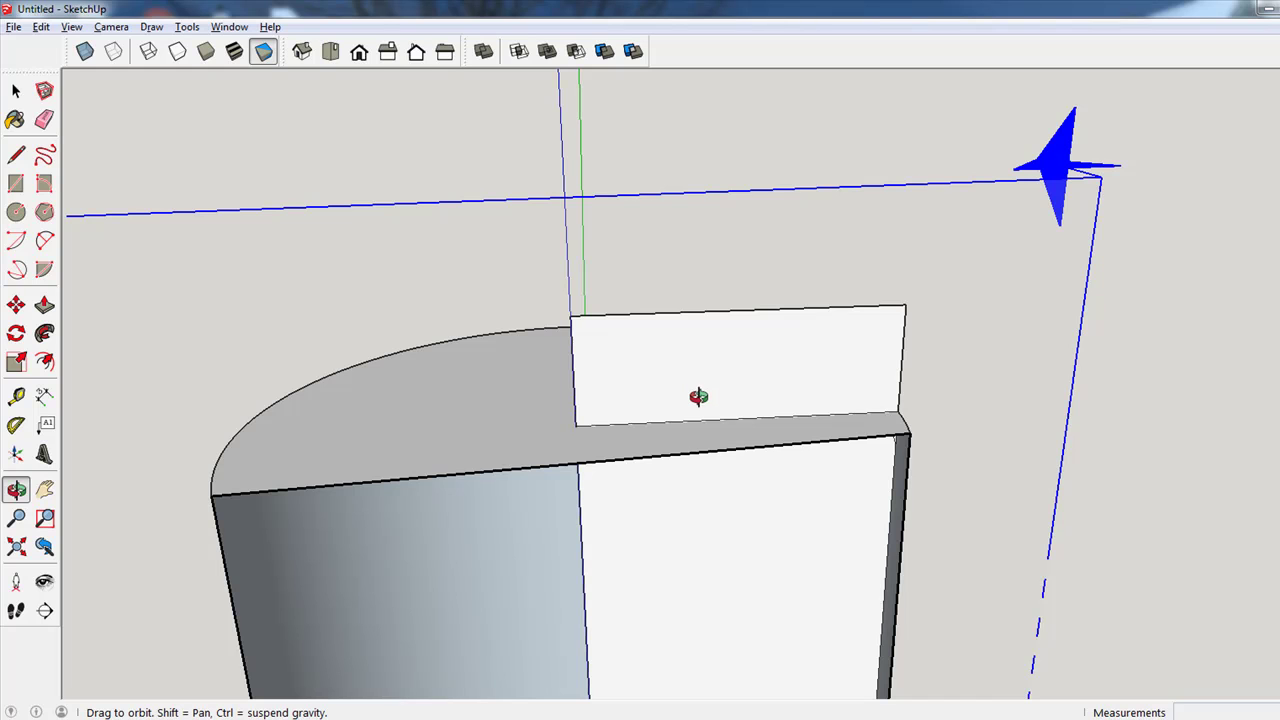
{"action": "left_click_drag", "start_coordinate": [766, 443], "coordinate": [793, 343]}
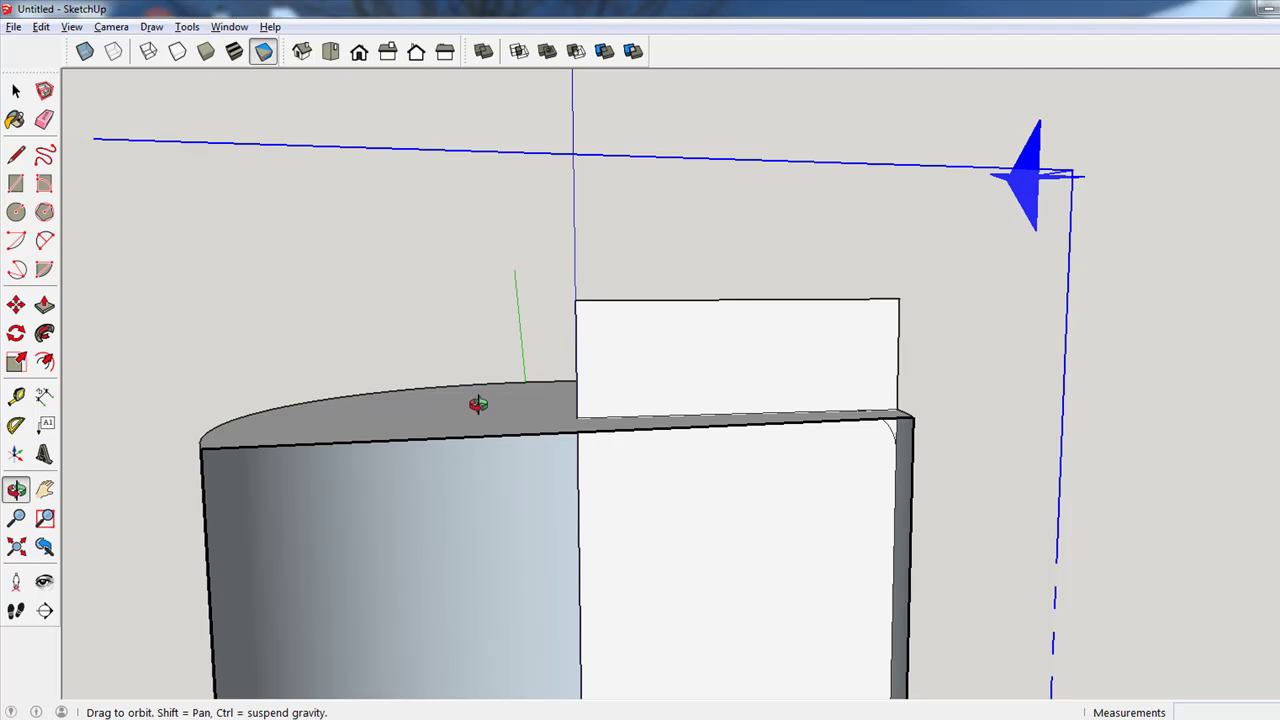
{"action": "key", "text": "space"}
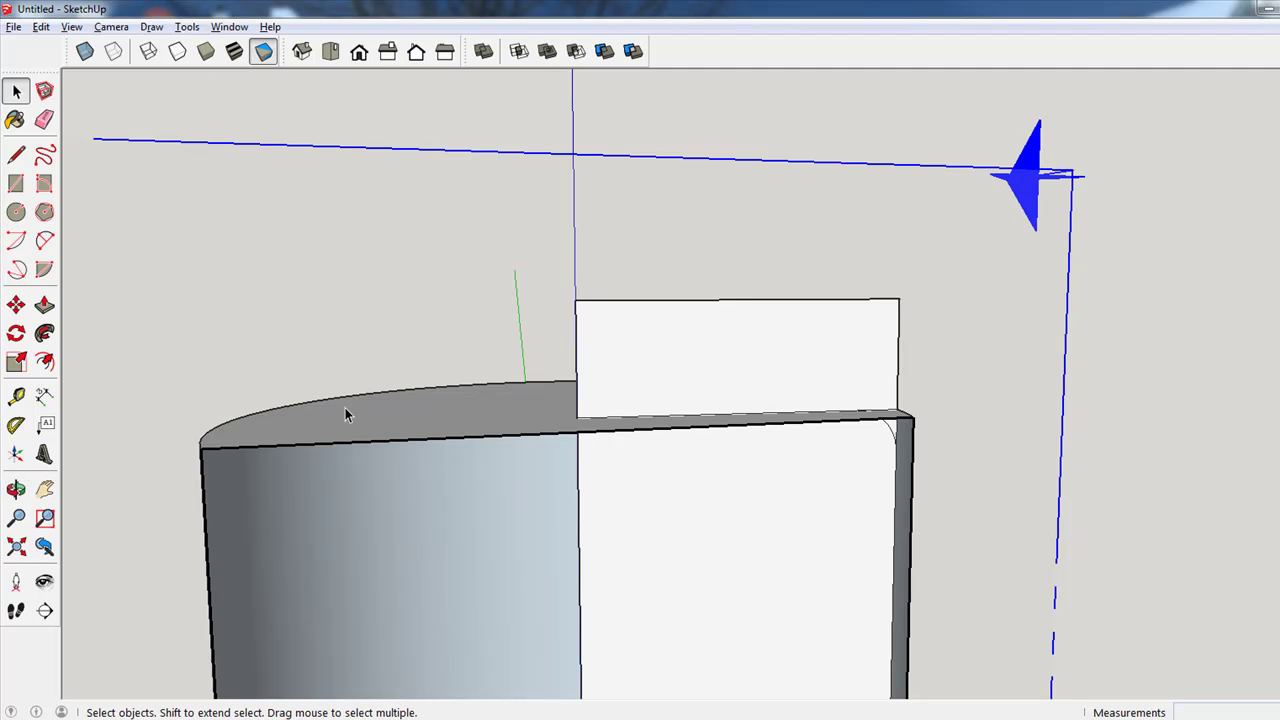
{"action": "left_click", "coordinate": [506, 415]}
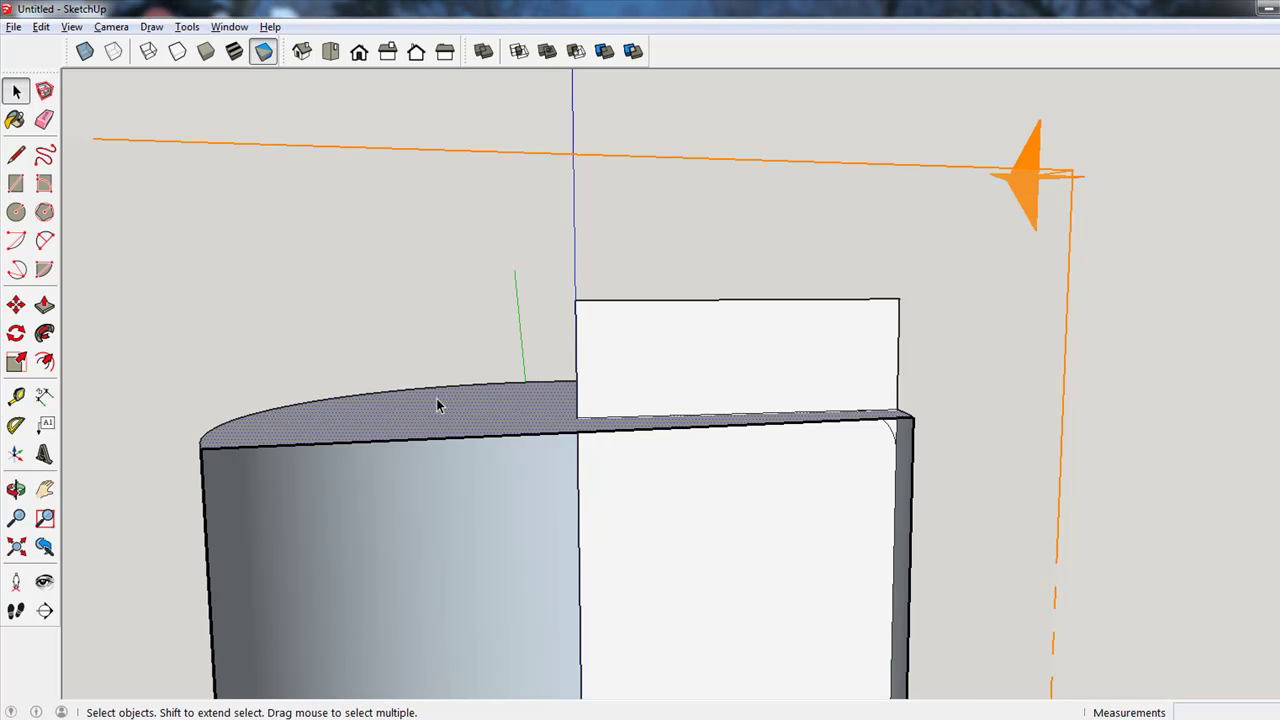
{"action": "left_click", "coordinate": [45, 335]}
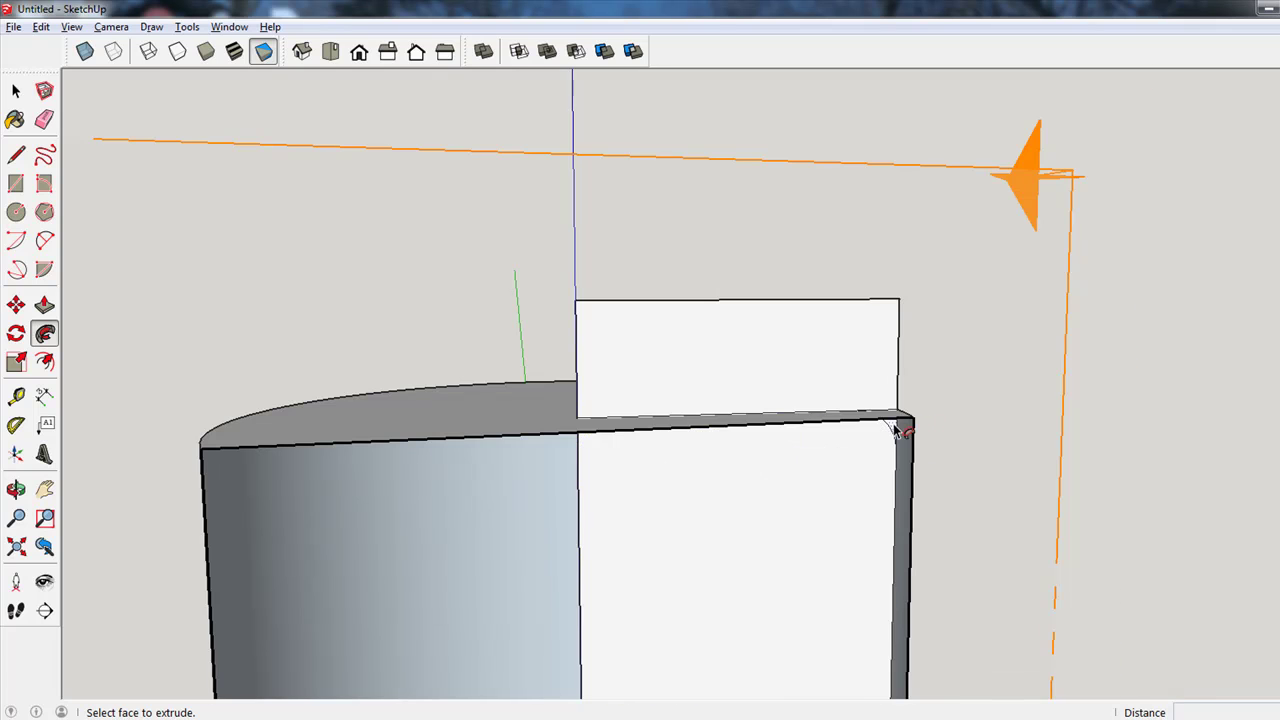
{"action": "scroll", "coordinate": [897, 430], "scroll_direction": "up", "scroll_amount": 3}
{"action": "scroll", "coordinate": [885, 410], "scroll_direction": "up", "scroll_amount": 2}
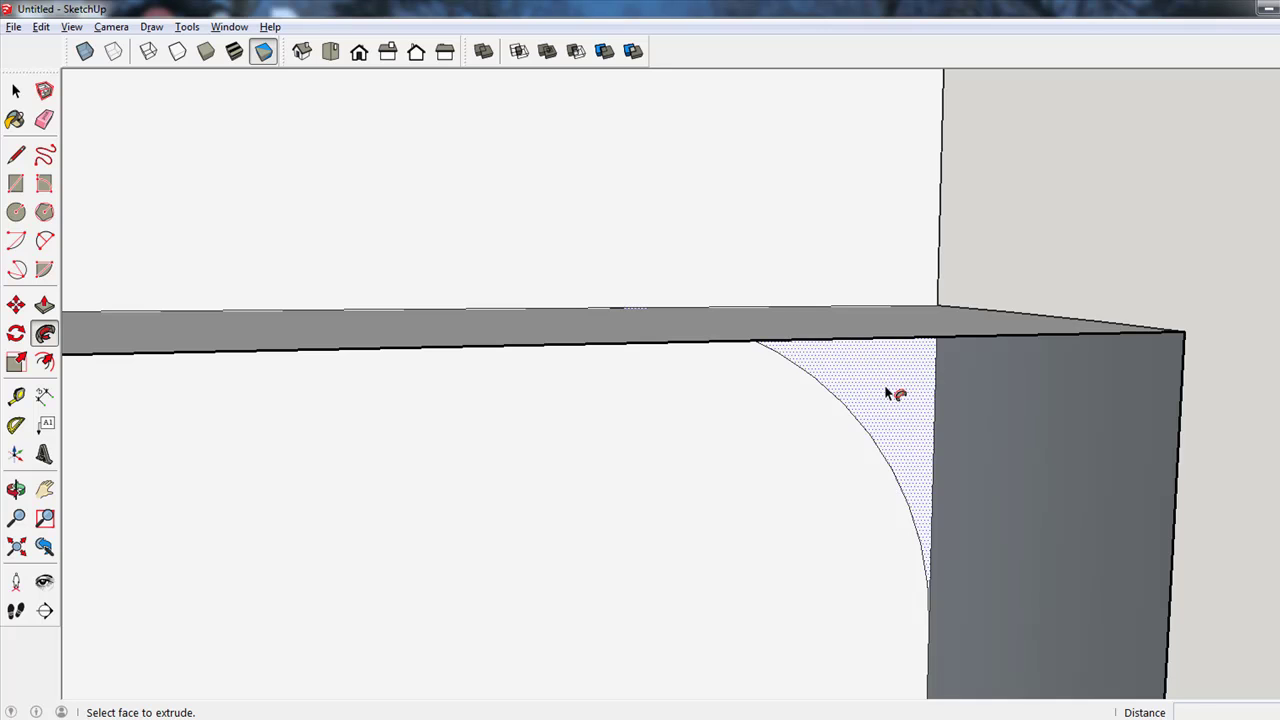
{"action": "left_click", "coordinate": [886, 393]}
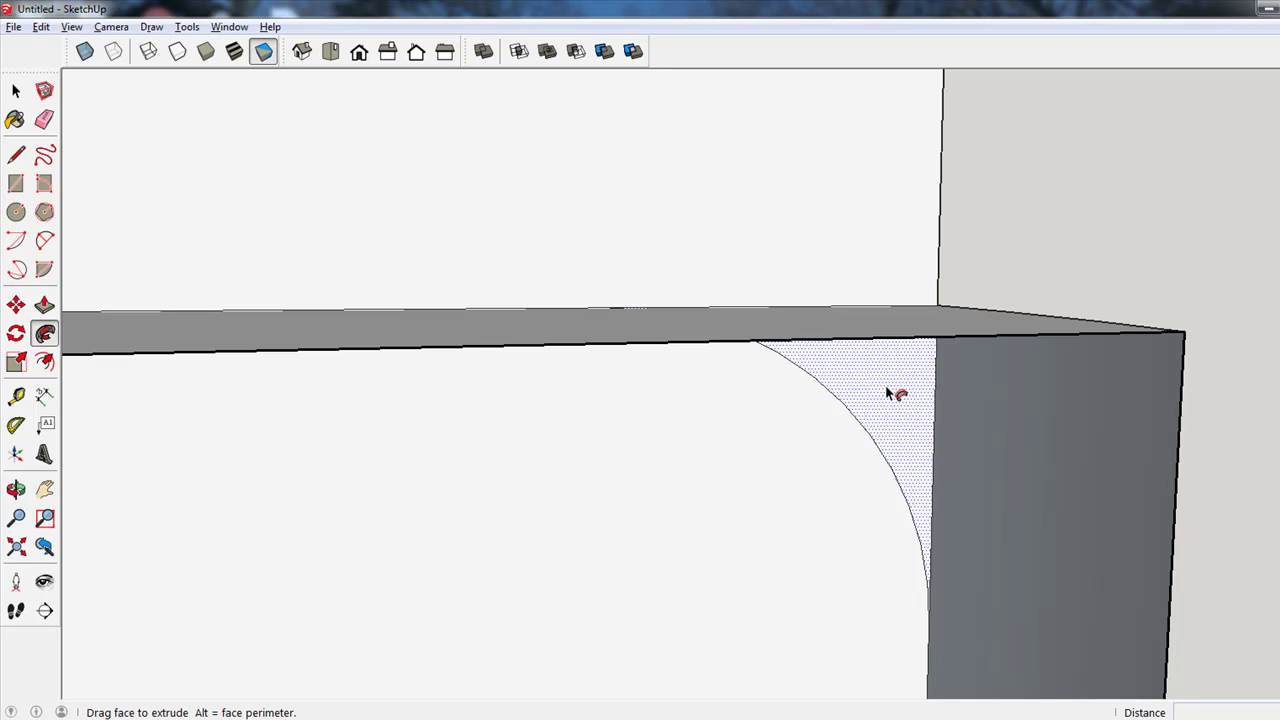
{"action": "left_click", "coordinate": [886, 393]}
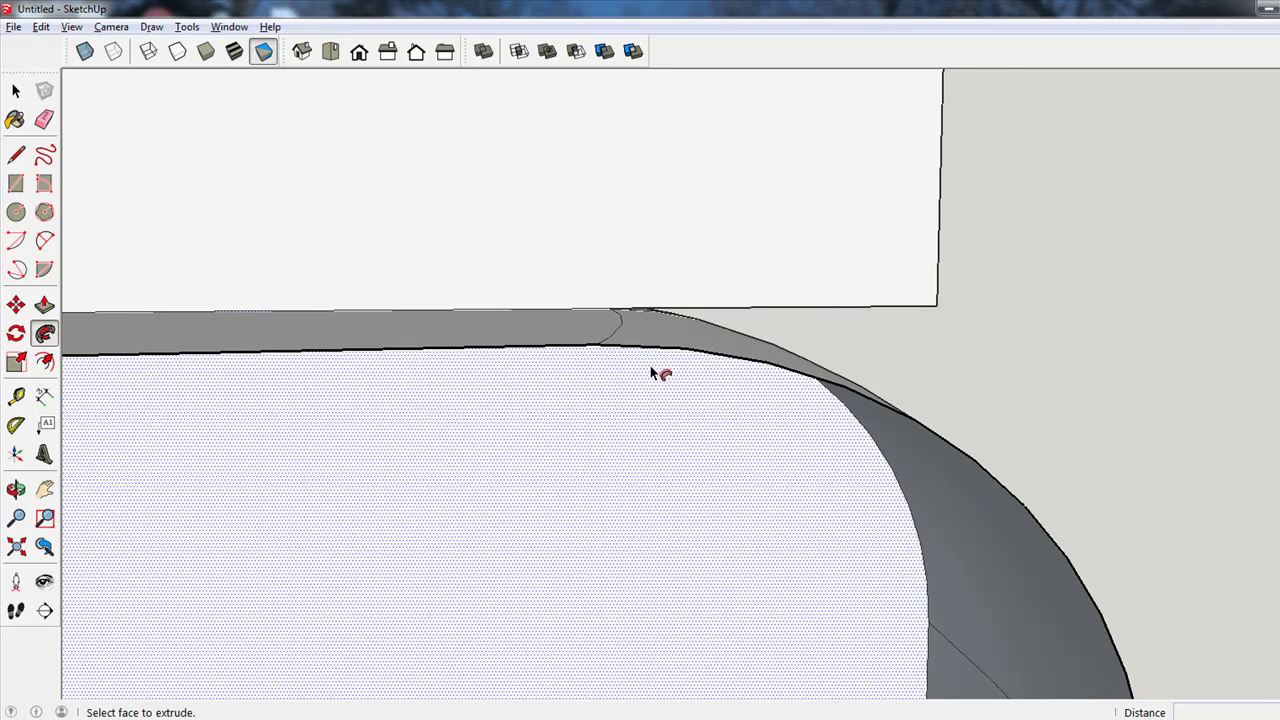
{"action": "scroll", "coordinate": [640, 370], "scroll_direction": "down", "scroll_amount": 4}
{"action": "scroll", "coordinate": [483, 412], "scroll_direction": "down", "scroll_amount": 3}
{"action": "scroll", "coordinate": [346, 440], "scroll_direction": "down", "scroll_amount": 3}
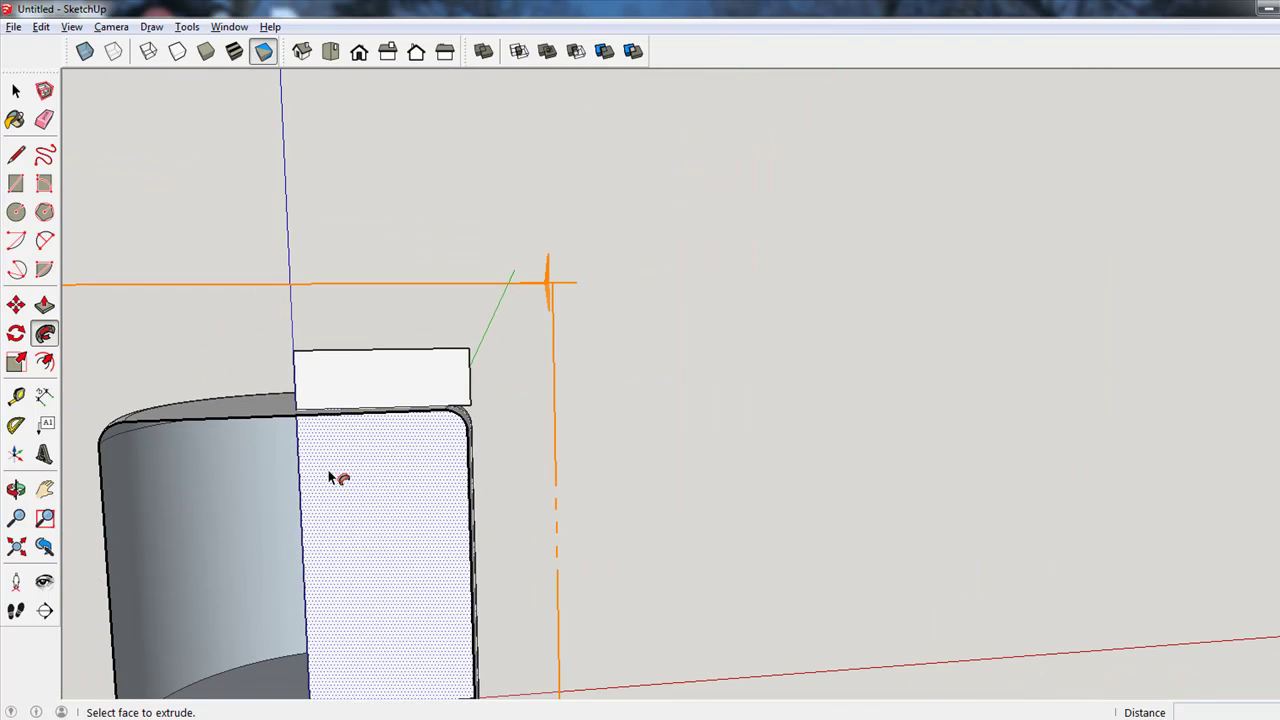
Erase the leftover edges of the upright rectangle above and inside the rounded cylinder
{"action": "mouse_move", "coordinate": [405, 398]}
{"action": "middle_mouse_down"}
{"action": "mouse_move", "coordinate": [309, 429]}
{"action": "mouse_move", "coordinate": [554, 437]}
{"action": "mouse_move", "coordinate": [457, 457]}
{"action": "middle_mouse_up"}
{"action": "key", "text": "e"}
{"action": "left_click", "coordinate": [322, 408]}
{"action": "left_click", "coordinate": [360, 388]}
{"action": "left_click", "coordinate": [502, 406]}
{"action": "left_click", "coordinate": [421, 454]}
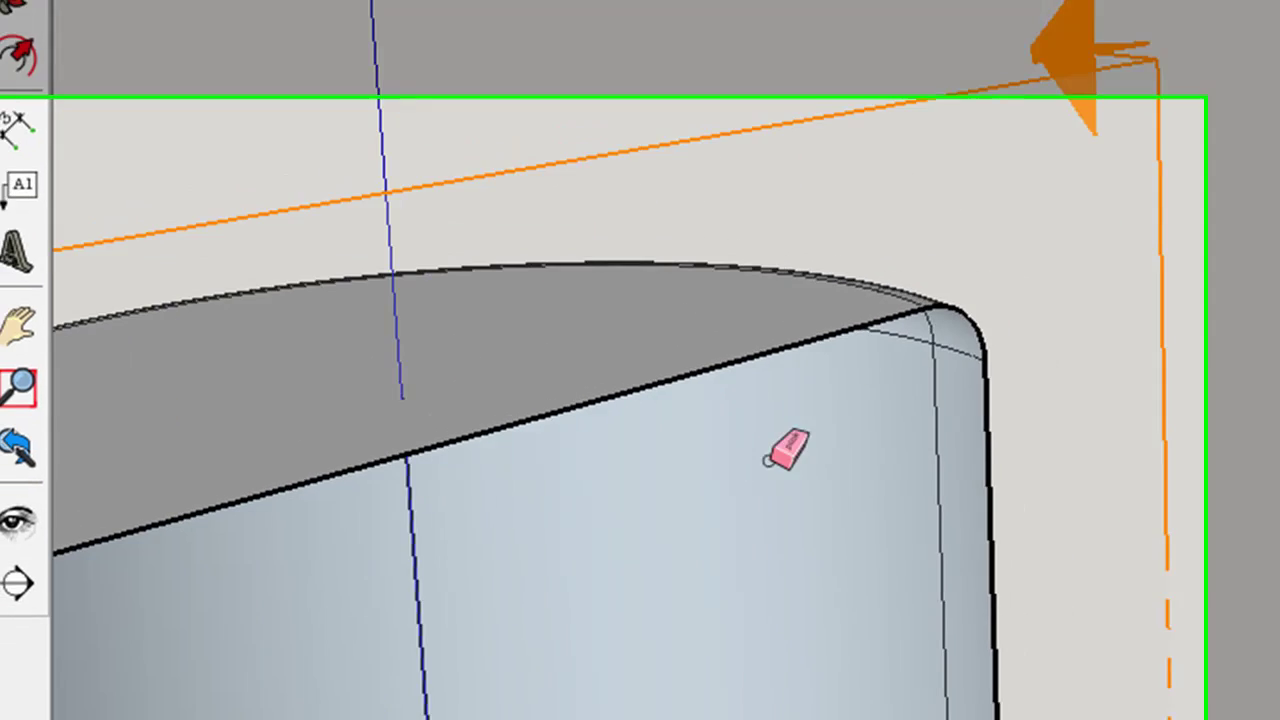
Inspect the hollow interior of the rounded cylinder and delete the section plane
{"action": "scroll", "coordinate": [765, 435], "scroll_direction": "down", "scroll_amount": 4}
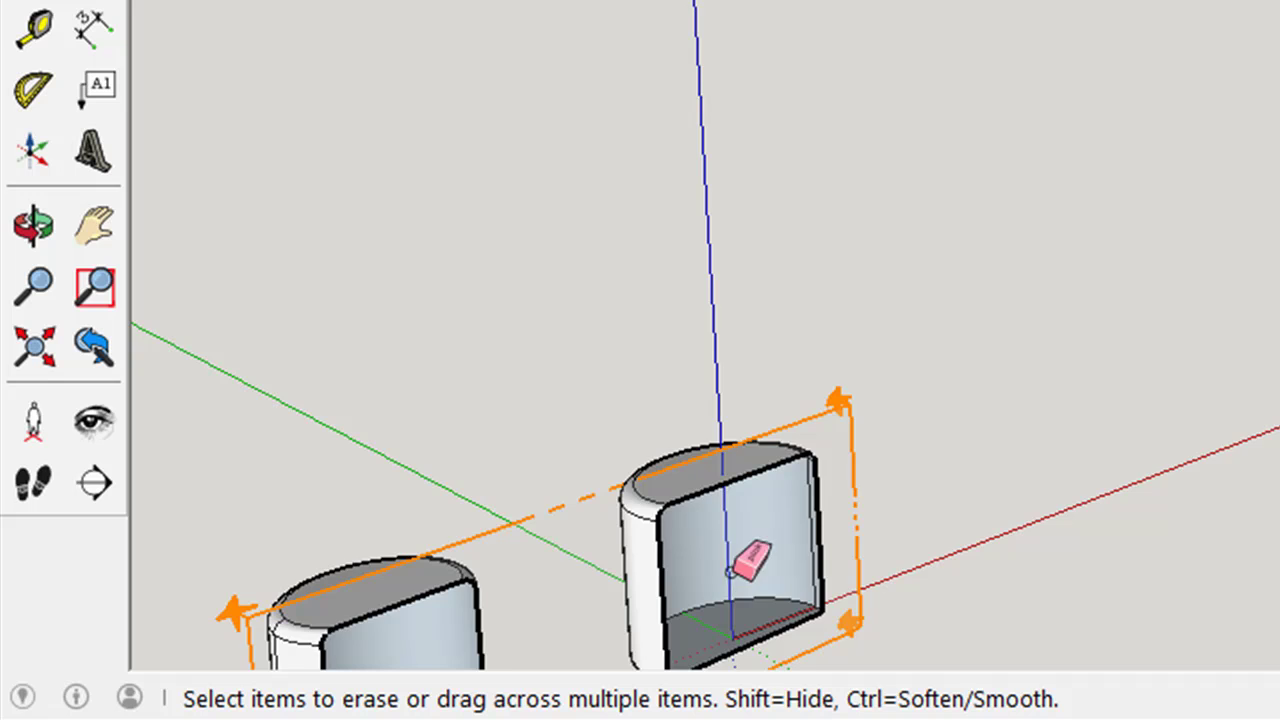
{"action": "scroll", "coordinate": [750, 585], "scroll_direction": "down", "scroll_amount": 2}
{"action": "scroll", "coordinate": [777, 594], "scroll_direction": "up", "scroll_amount": 7}
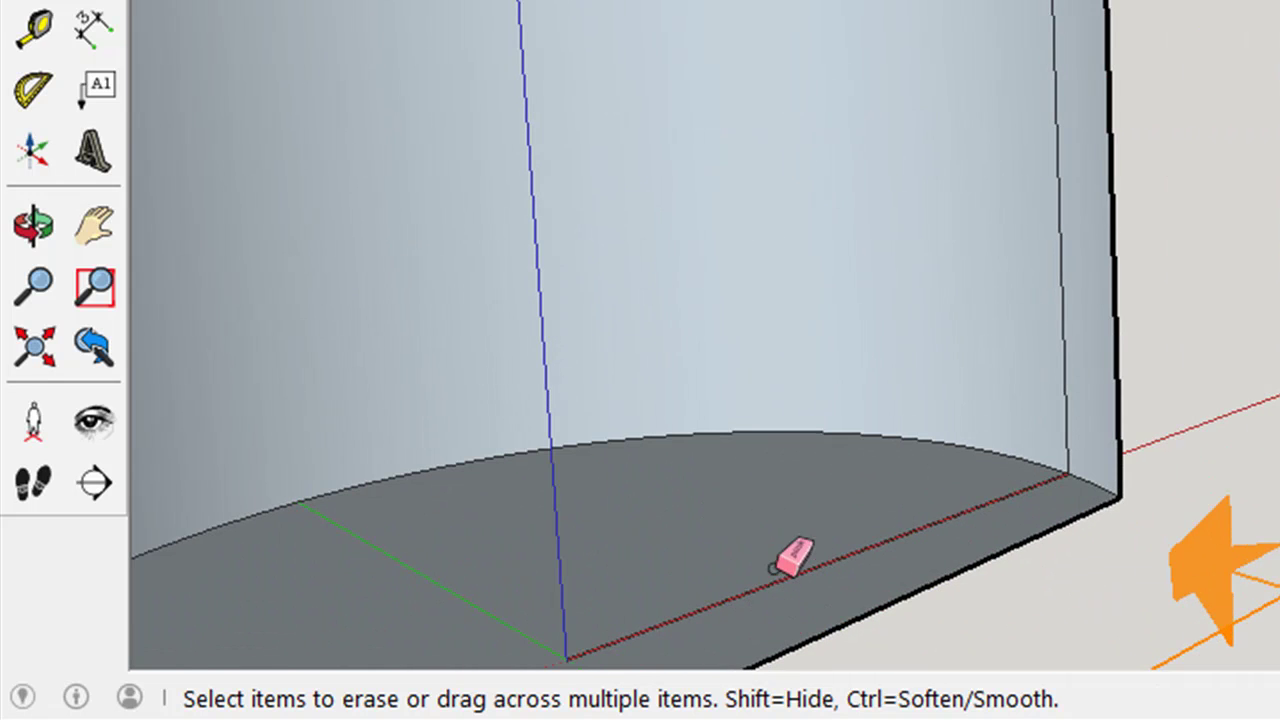
{"action": "scroll", "coordinate": [808, 505], "scroll_direction": "down", "scroll_amount": 6}
{"action": "key", "text": "space"}
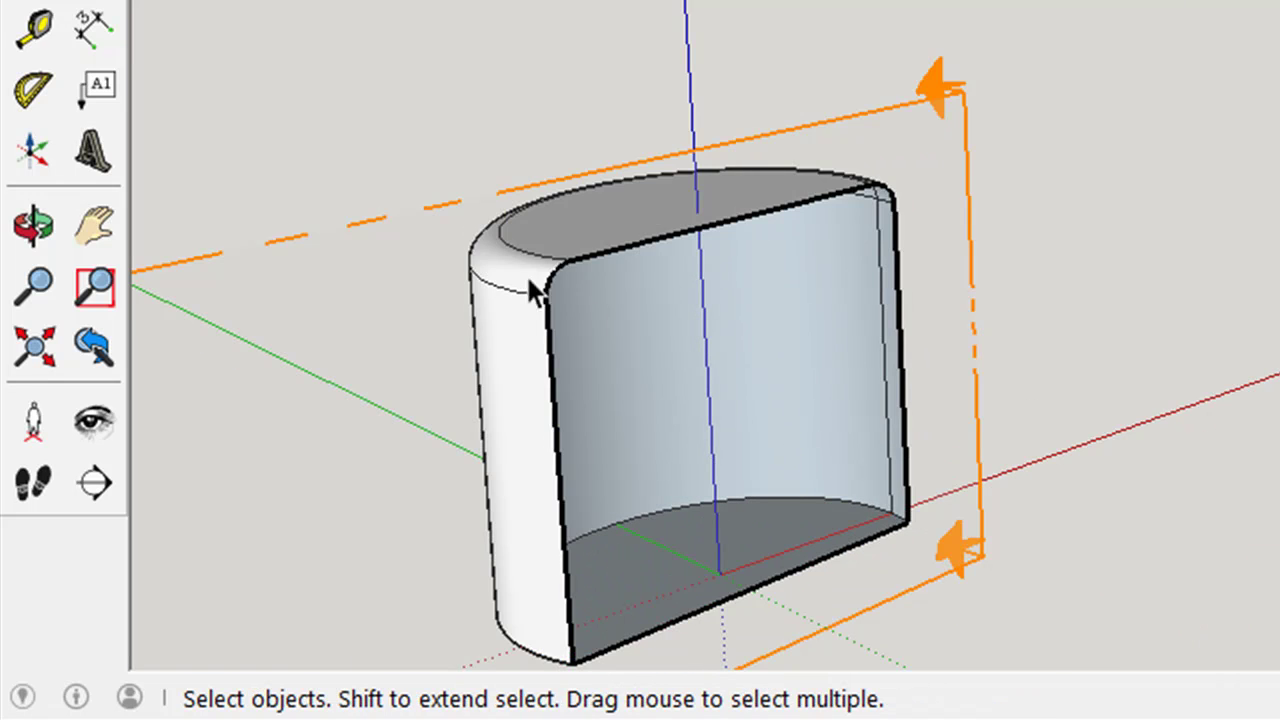
{"action": "left_click", "coordinate": [452, 203]}
{"action": "key", "text": "Delete"}
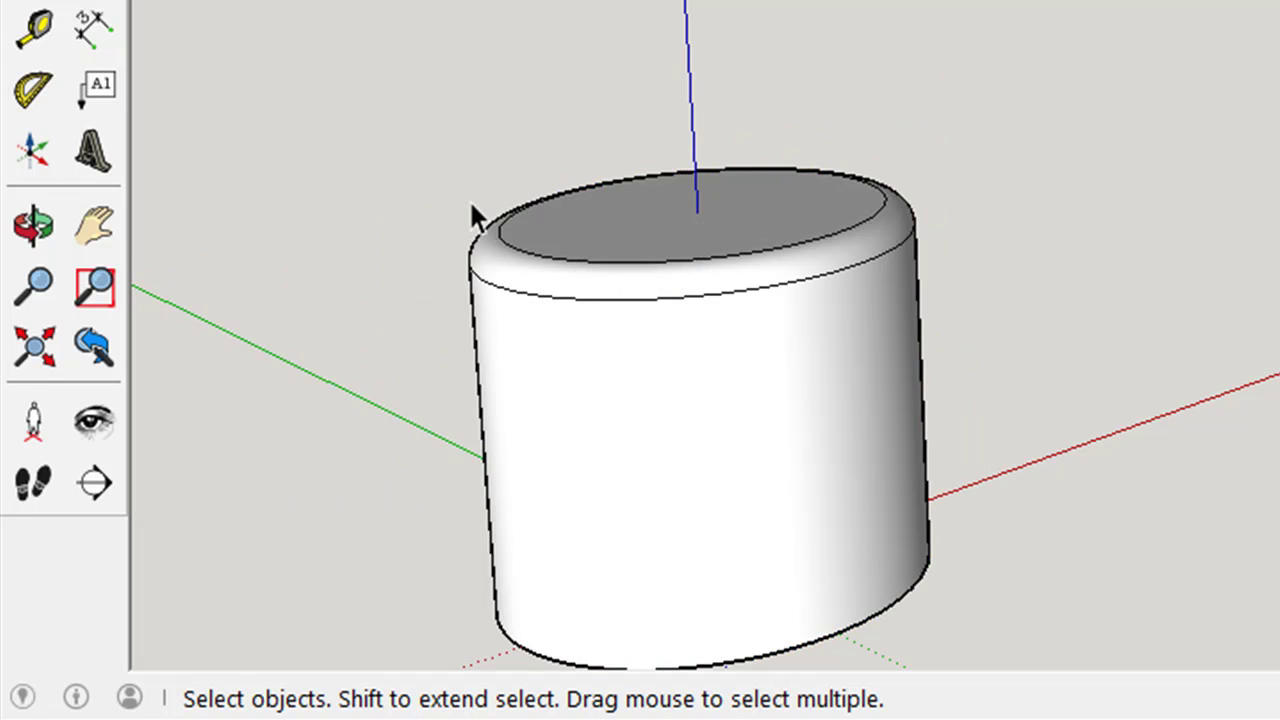
Draw a 100-sided circle flat on the ground, centred on the origin beside the rounded cylinder
{"action": "key", "text": "o"}
{"action": "key", "text": "h"}
{"action": "left_click_drag", "start_coordinate": [349, 634], "coordinate": [214, 529]}
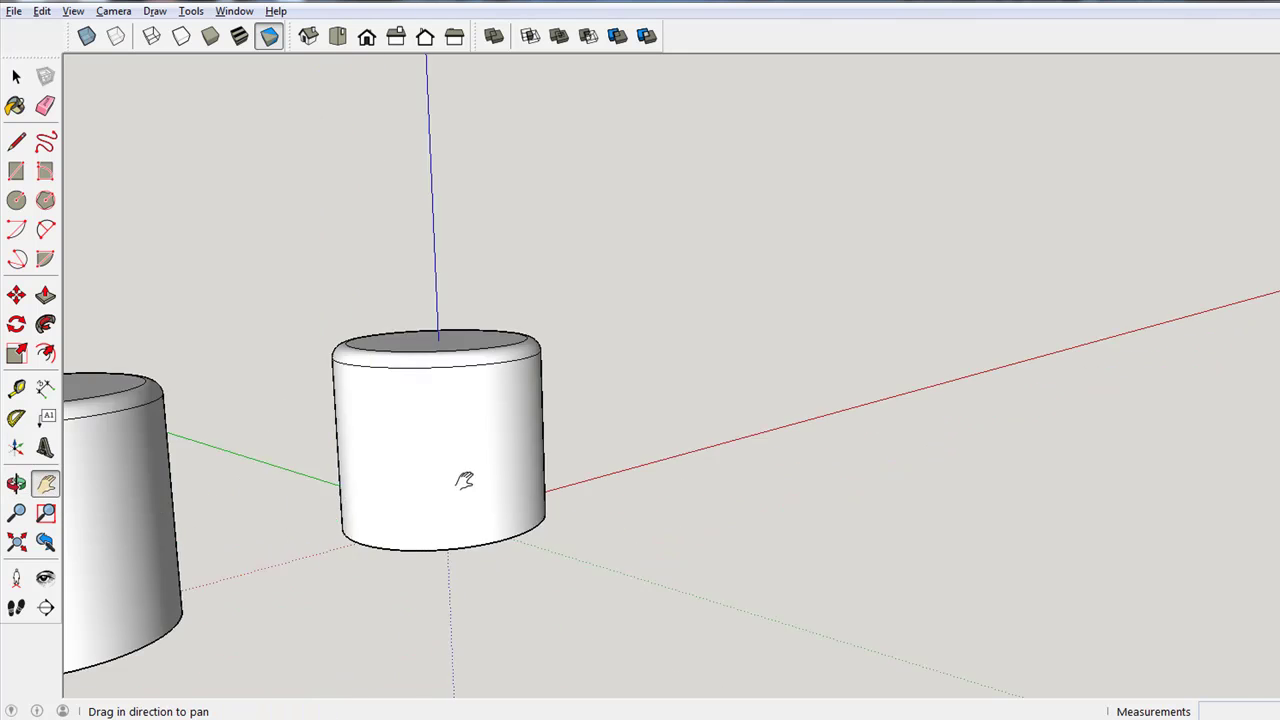
{"action": "key", "text": "o"}
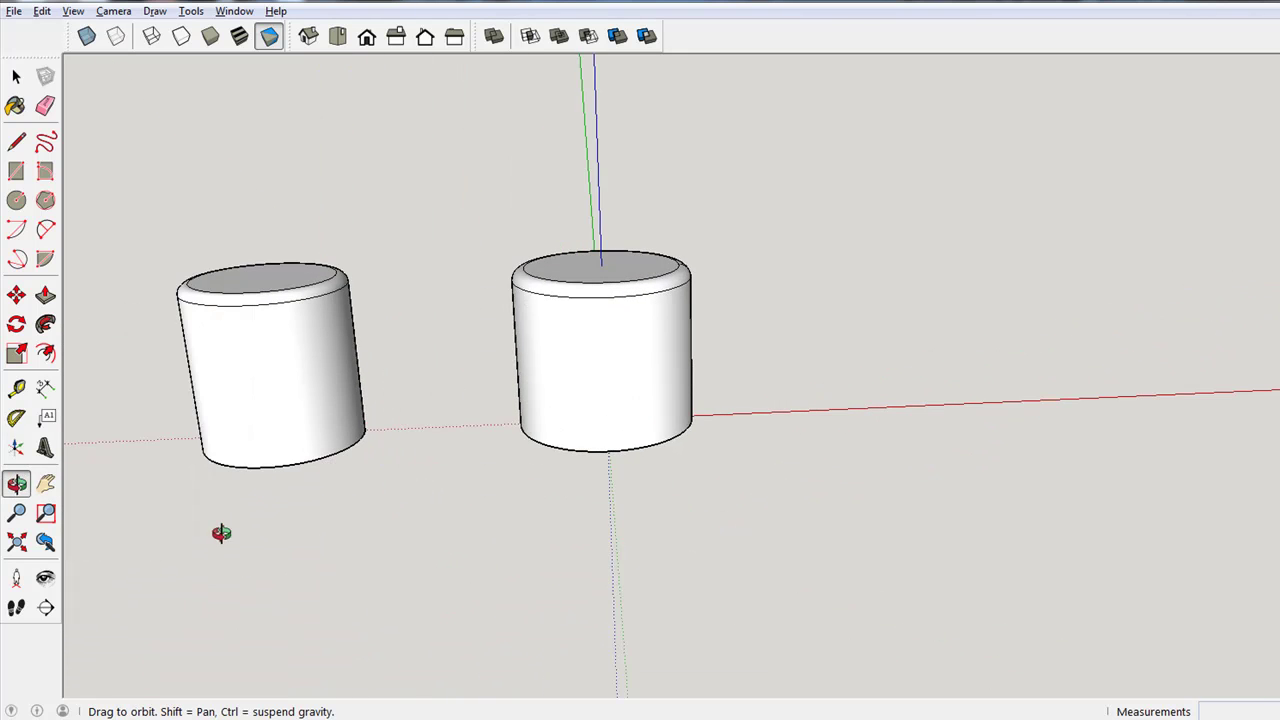
{"action": "scroll", "coordinate": [534, 330], "scroll_direction": "up", "scroll_amount": 5}
{"action": "mouse_move", "coordinate": [580, 294]}
{"action": "left_mouse_down"}
{"action": "mouse_move", "coordinate": [574, 329]}
{"action": "mouse_move", "coordinate": [614, 234]}
{"action": "mouse_move", "coordinate": [610, 278]}
{"action": "mouse_move", "coordinate": [522, 417]}
{"action": "left_mouse_up"}
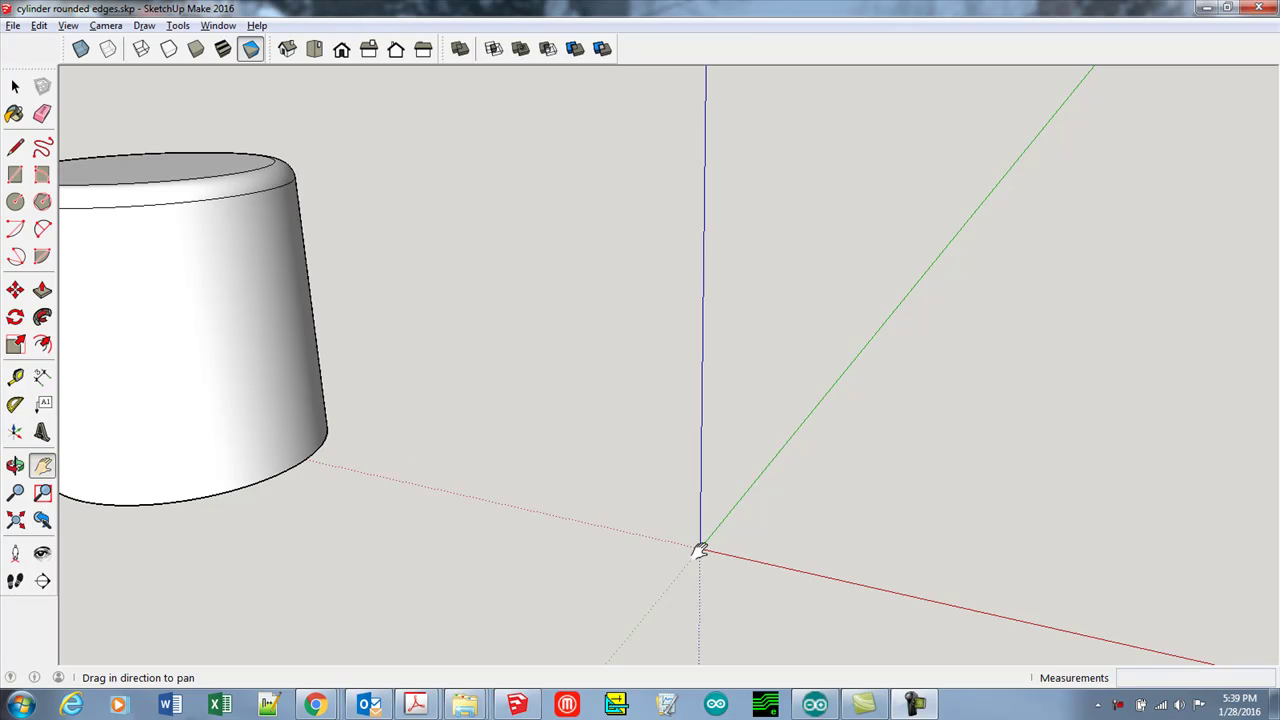
{"action": "key", "text": "c"}
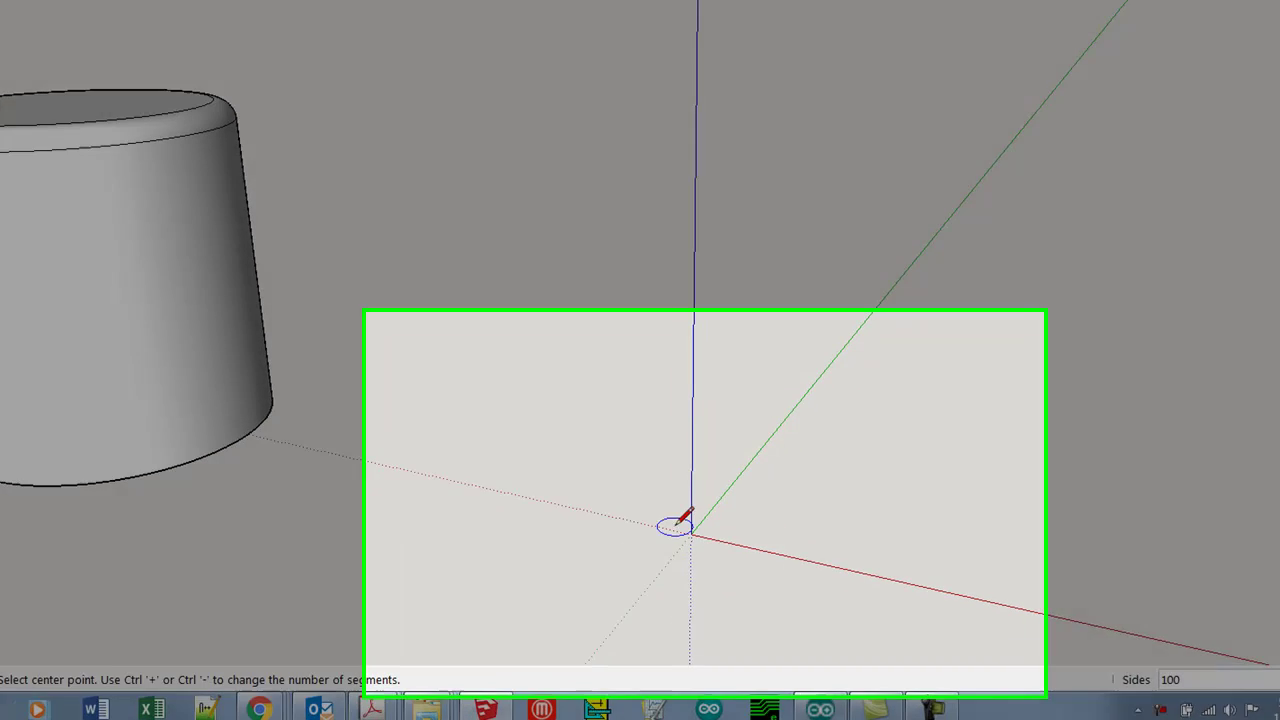
{"action": "left_click", "coordinate": [614, 418]}
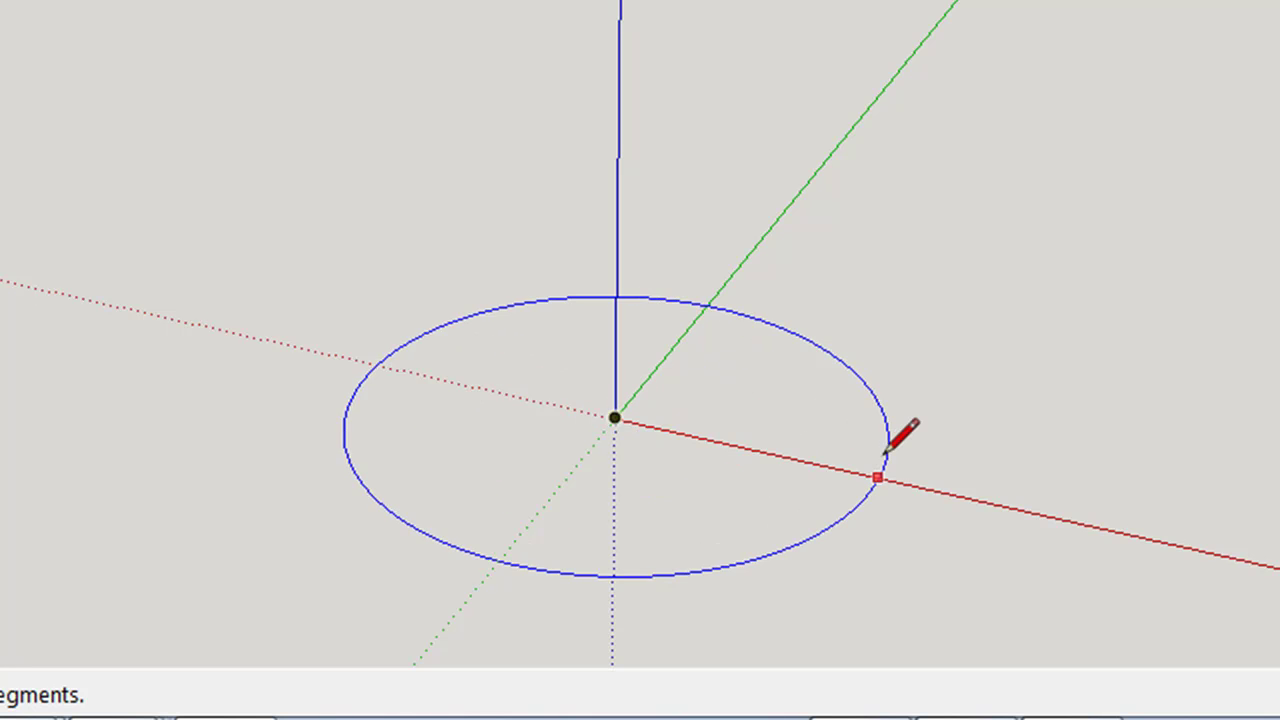
{"action": "left_click", "coordinate": [905, 460]}
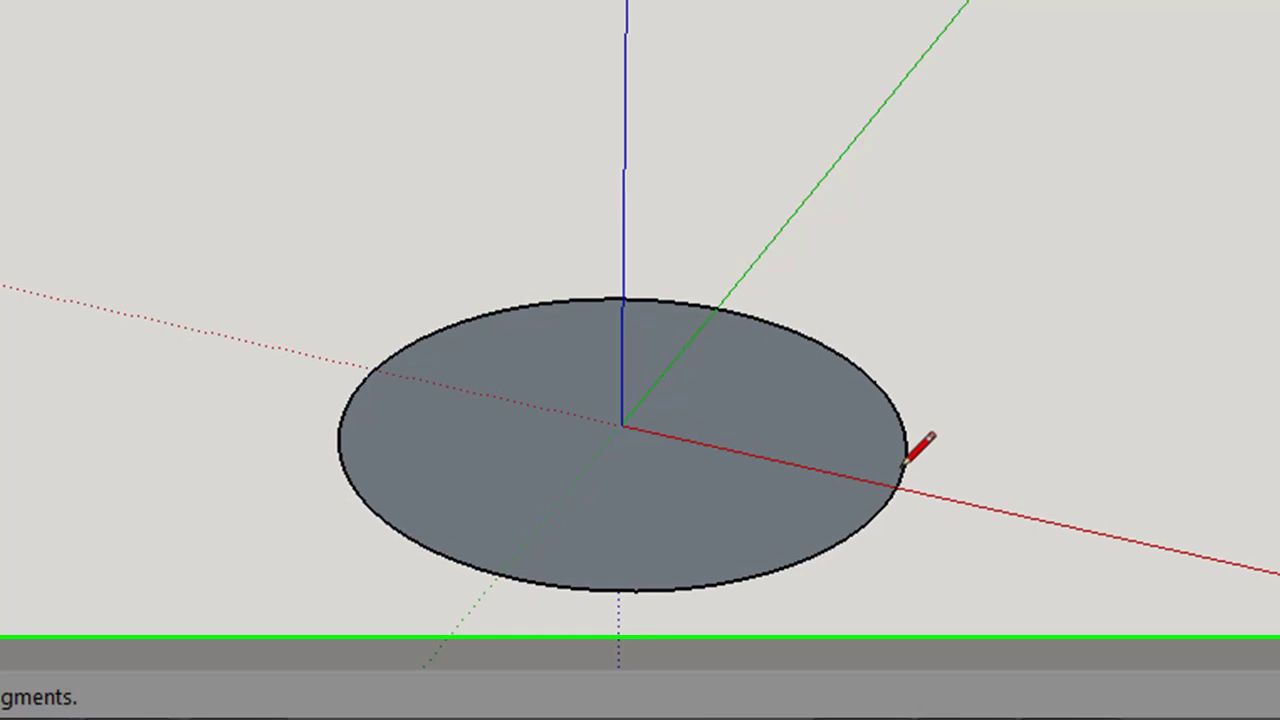
Extrude the circle upward into a cylinder, taking its height from the top of the neighbouring rounded cylinder
{"action": "key", "text": "p"}
{"action": "left_click", "coordinate": [803, 649]}
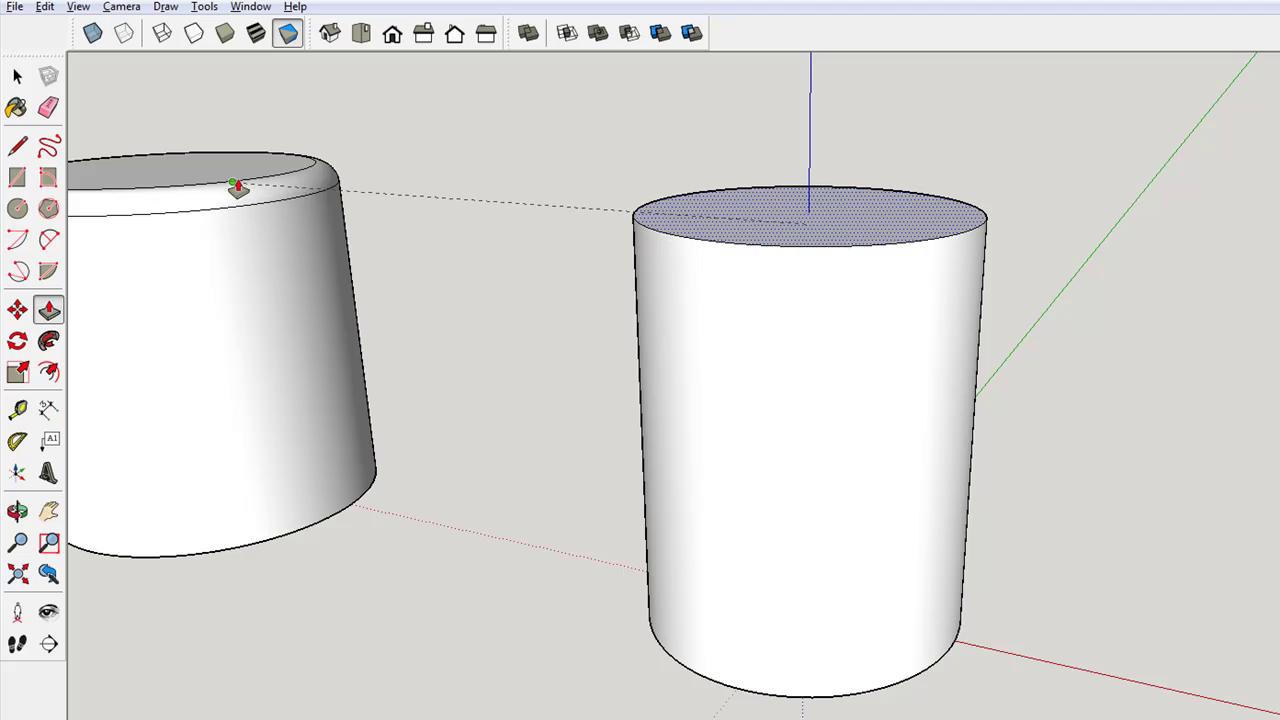
{"action": "left_click", "coordinate": [237, 190]}
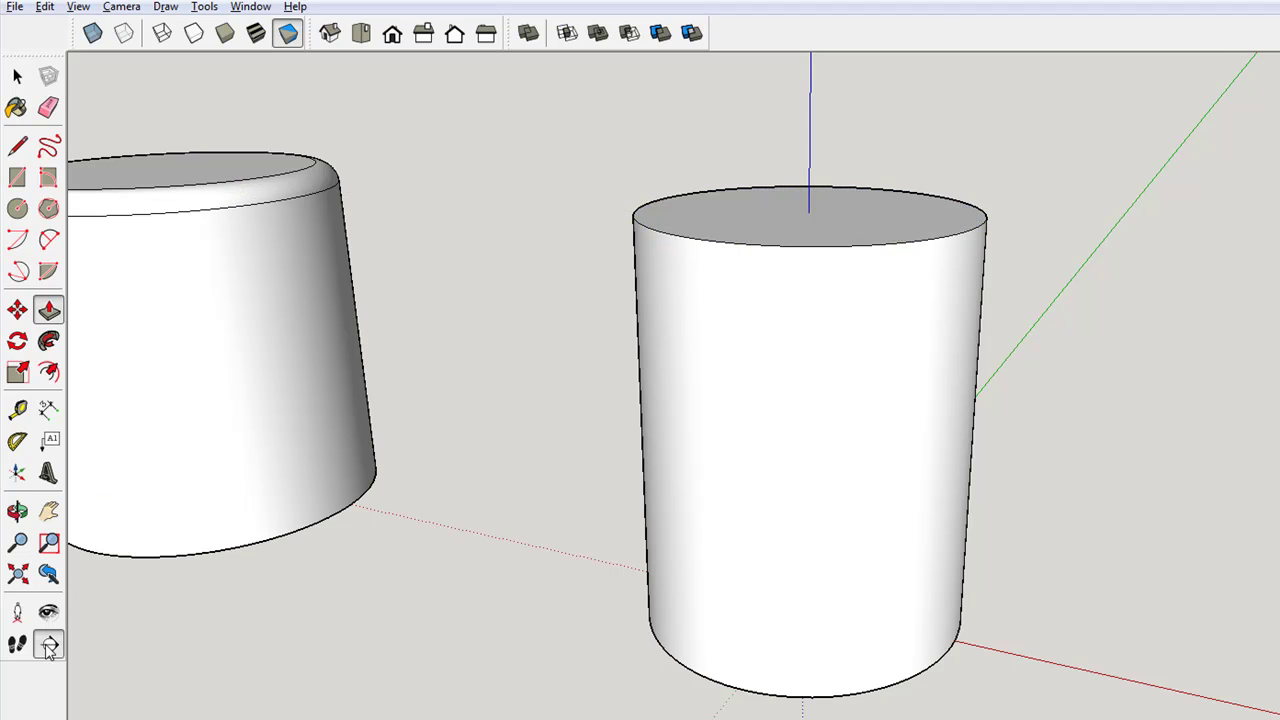
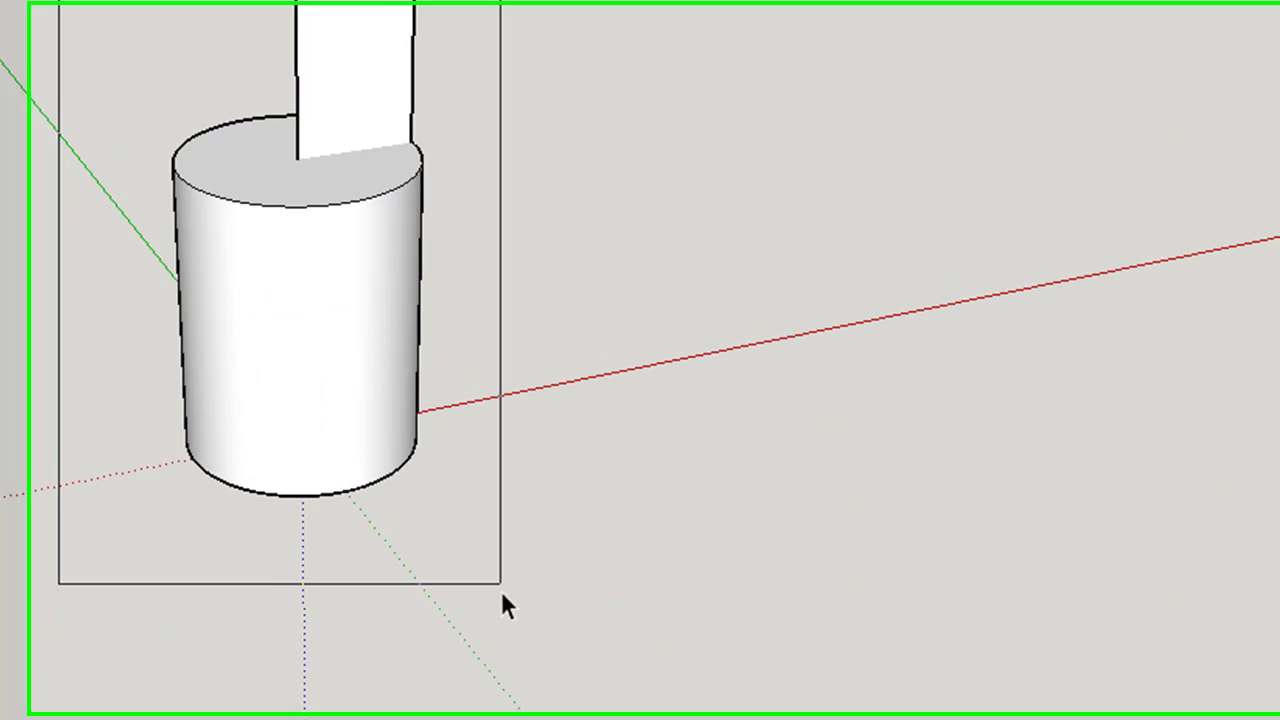
Select the new cylinder together with its upright rectangle and intersect their faces with the model
{"action": "left_click", "coordinate": [756, 270]}
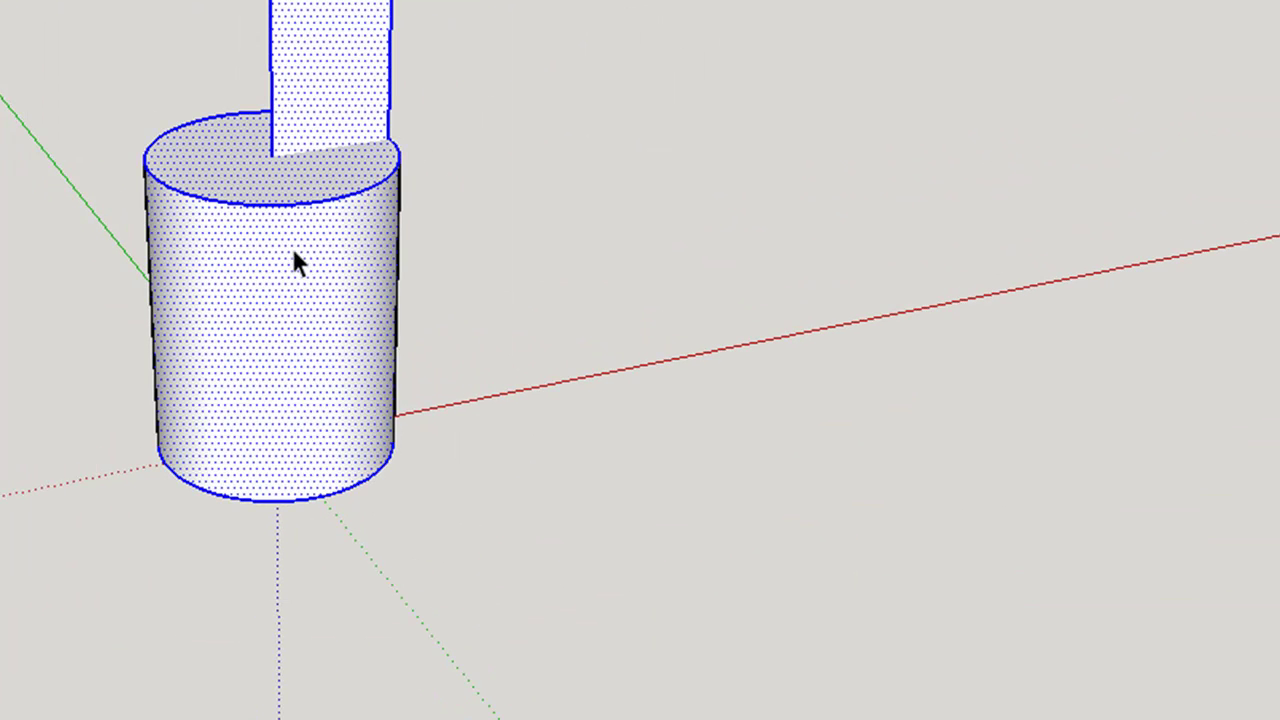
{"action": "right_click", "coordinate": [296, 256]}
{"action": "mouse_move", "coordinate": [309, 562]}
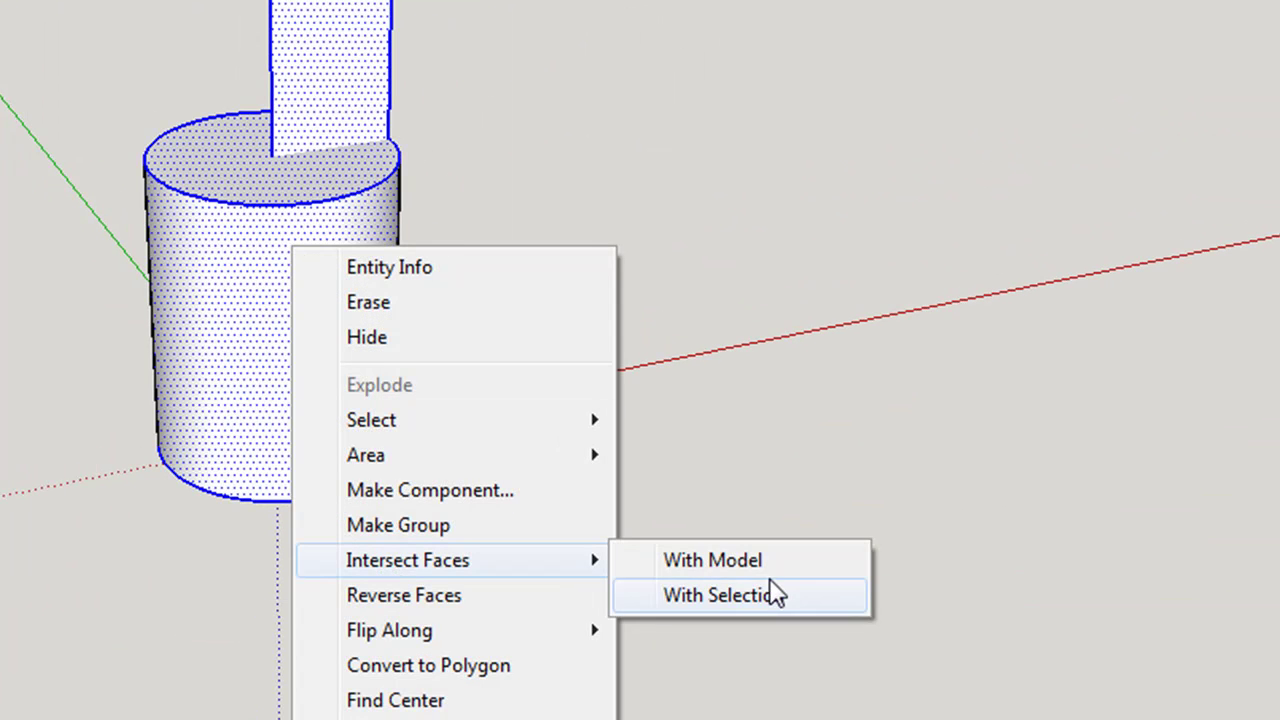
{"action": "left_click", "coordinate": [754, 560]}
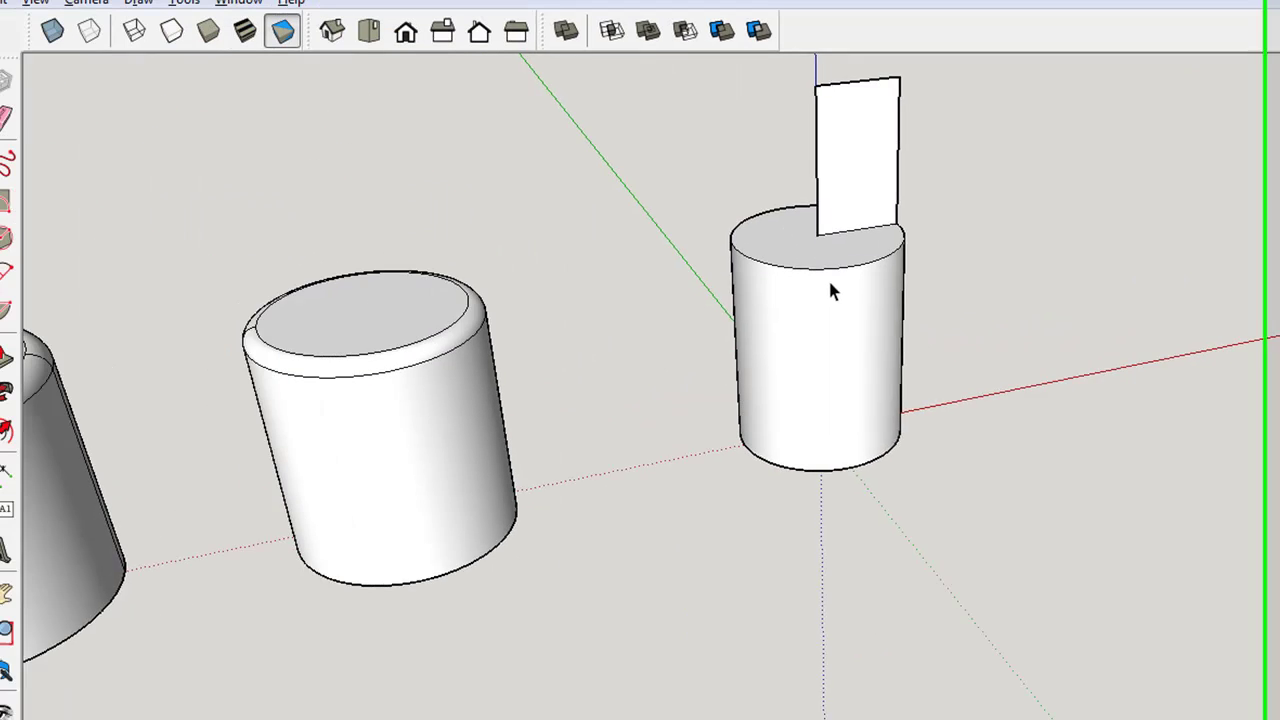
Erase the two vertical edges of the rectangle part that sticks up above the cylinder's top face
{"action": "key", "text": "e"}
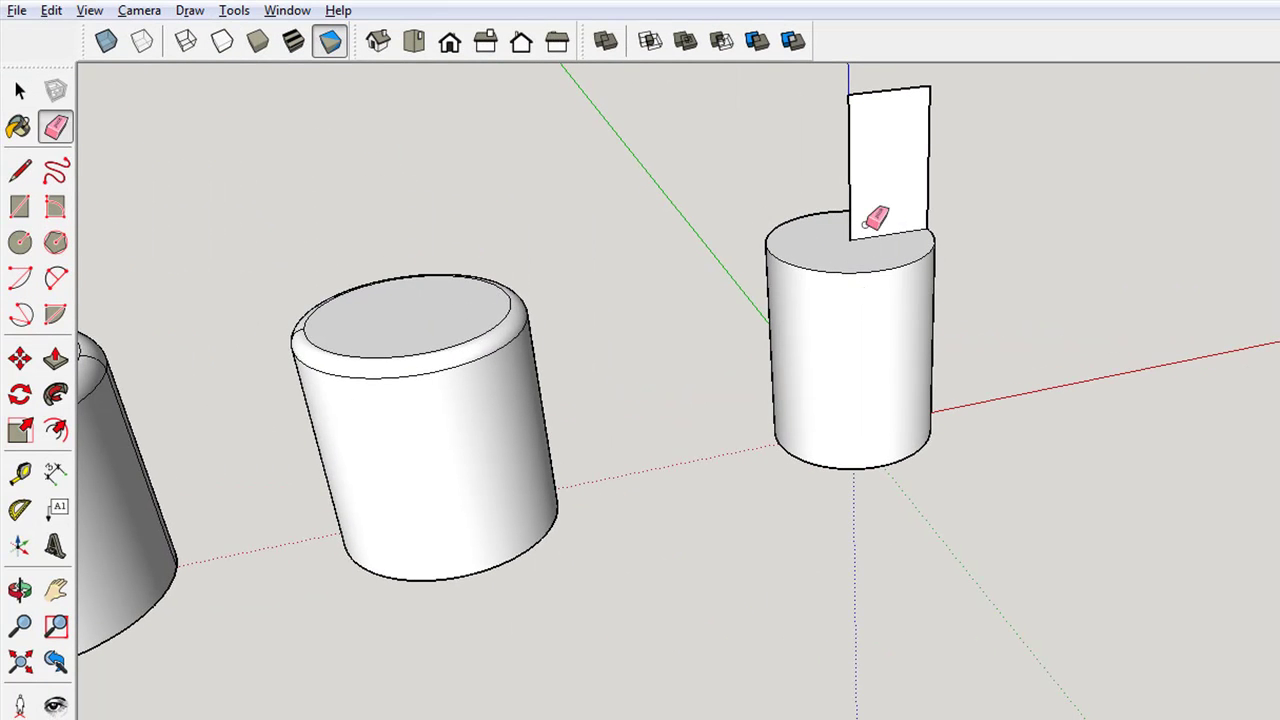
{"action": "scroll", "coordinate": [830, 213], "scroll_direction": "up", "scroll_amount": 5}
{"action": "left_click", "coordinate": [818, 140]}
{"action": "left_click", "coordinate": [1054, 140]}
{"action": "scroll", "coordinate": [1079, 227], "scroll_direction": "down", "scroll_amount": 4}
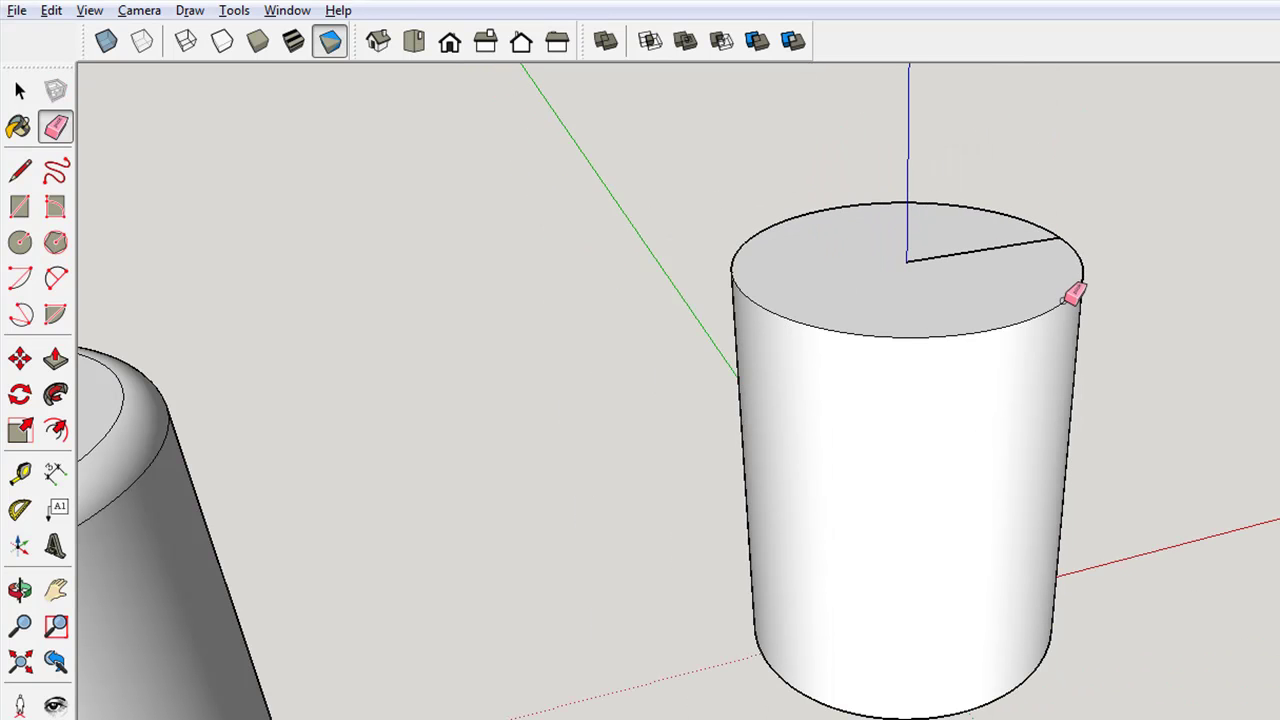
Place a vertical section plane on the new cylinder's front wall and erase the stray horizontal line floating above the cylinder
{"action": "mouse_move", "coordinate": [606, 614]}
{"action": "middle_mouse_down"}
{"action": "mouse_move", "coordinate": [650, 610]}
{"action": "mouse_move", "coordinate": [801, 679]}
{"action": "mouse_move", "coordinate": [607, 564]}
{"action": "middle_mouse_up"}
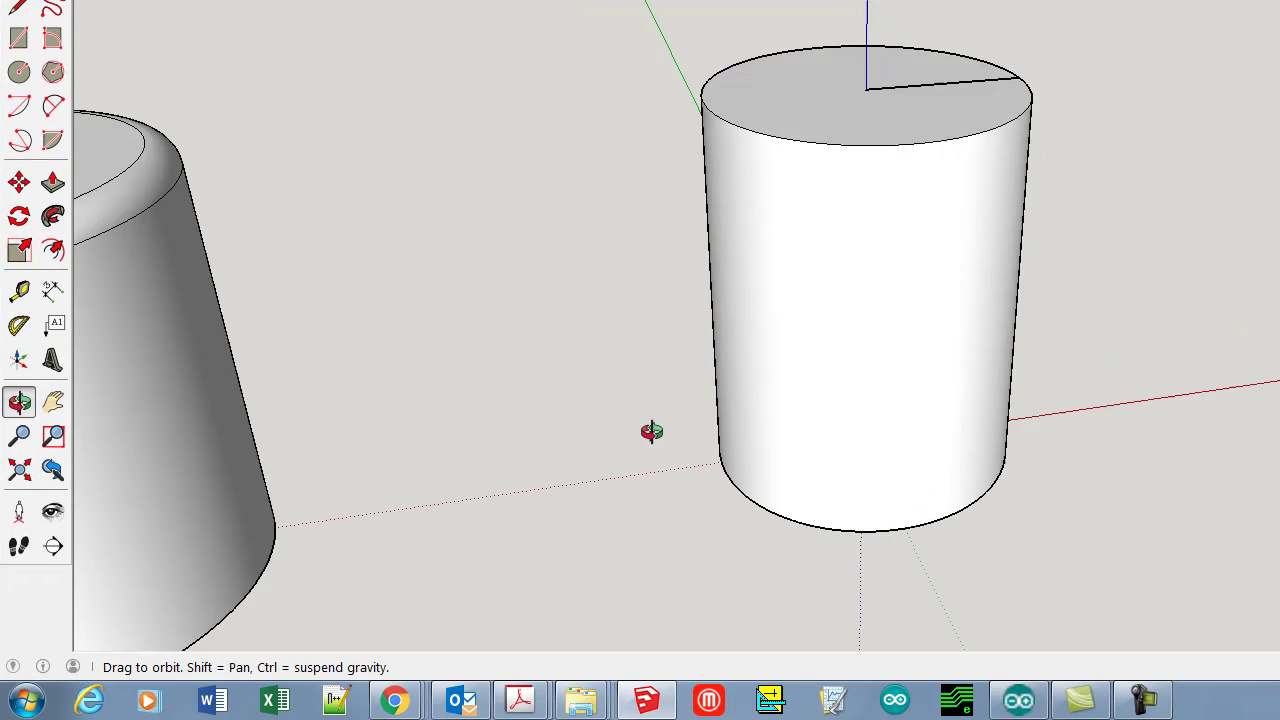
{"action": "left_click_drag", "start_coordinate": [575, 377], "coordinate": [590, 405]}
{"action": "left_click", "coordinate": [53, 546]}
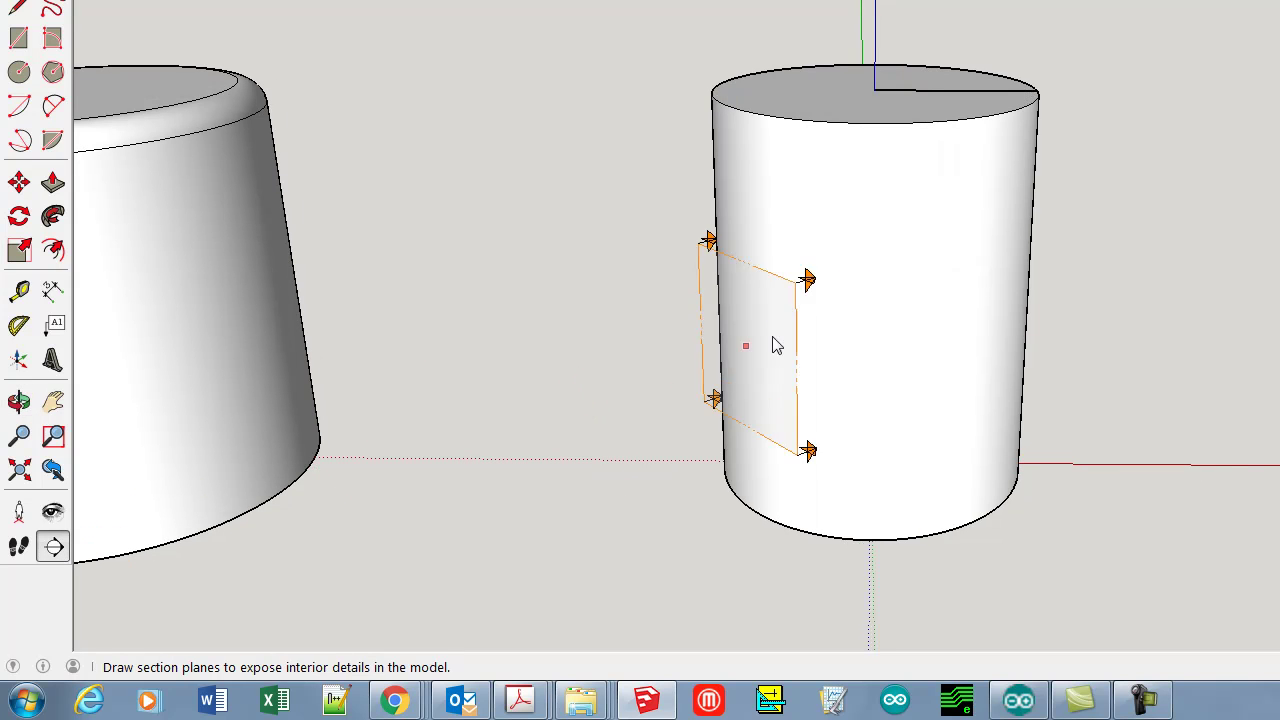
{"action": "left_click", "coordinate": [885, 318]}
{"action": "scroll", "coordinate": [870, 330], "scroll_direction": "down", "scroll_amount": 4}
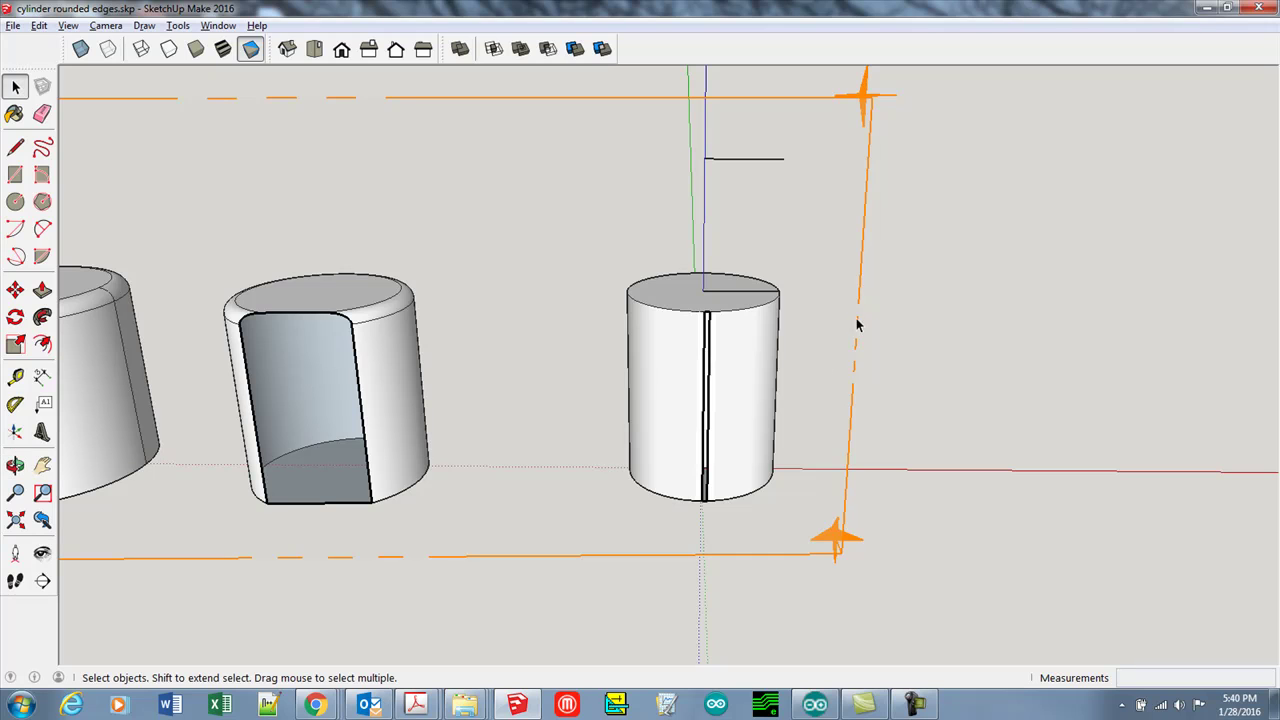
{"action": "key", "text": "e"}
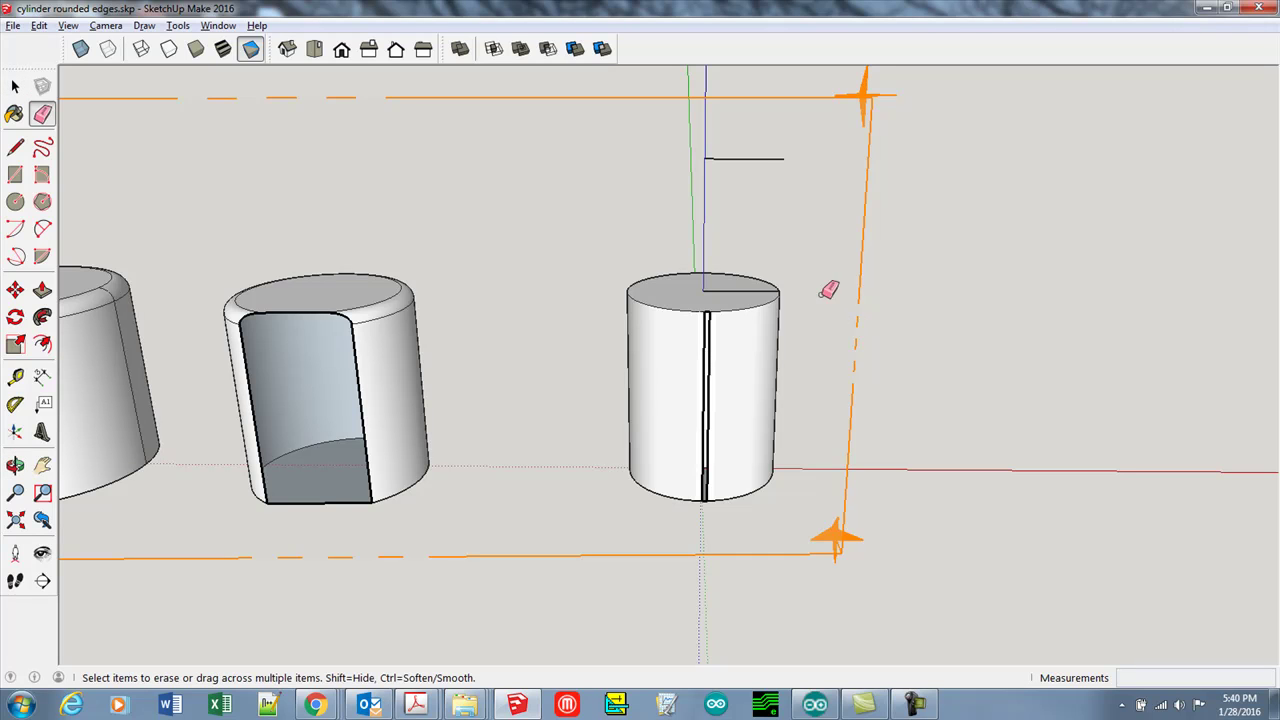
{"action": "left_click", "coordinate": [752, 160]}
Move the section plane about 521 mm back into the cylinder to expose the inner rectangle
{"action": "key", "text": "space"}
{"action": "left_click", "coordinate": [852, 336]}
{"action": "key", "text": "m"}
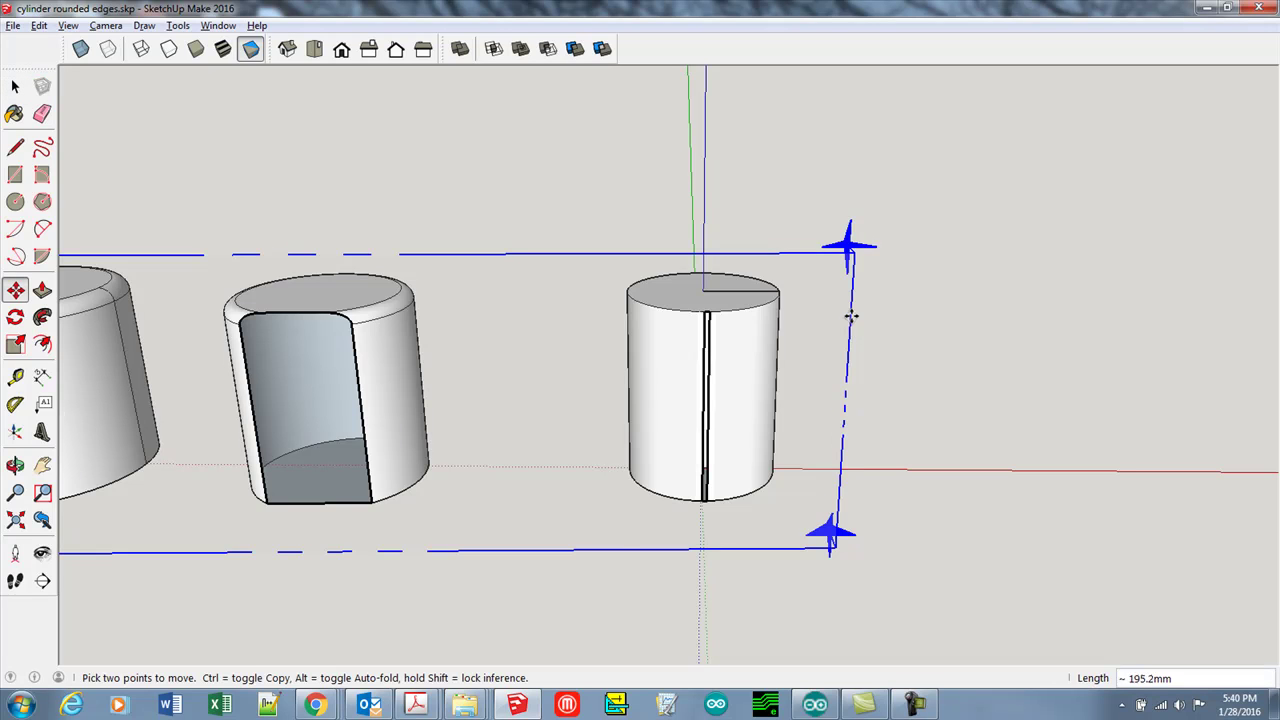
{"action": "left_click", "coordinate": [849, 322]}
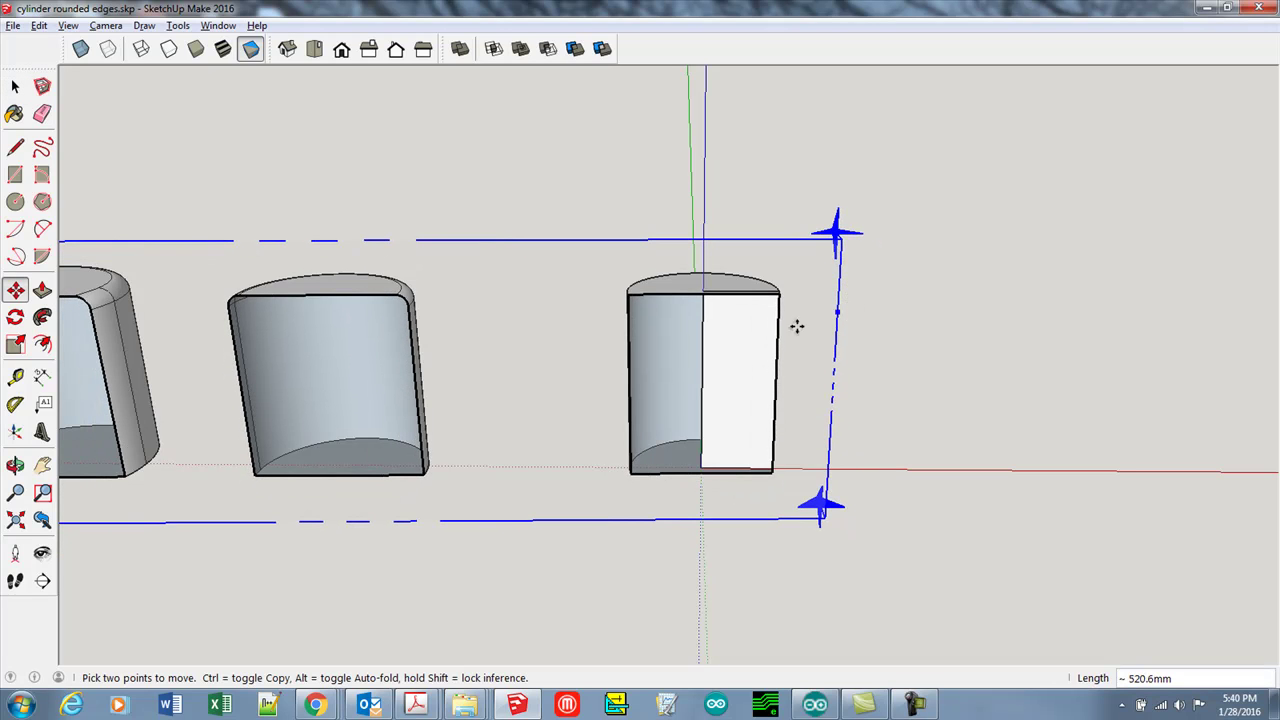
Draw a diagonal line across the upper outer corner of the inner rectangle, from its top edge to its outer edge
{"action": "scroll", "coordinate": [771, 323], "scroll_direction": "up", "scroll_amount": 4}
{"action": "middle_click", "coordinate": [728, 345]}
{"action": "middle_click_drag", "start_coordinate": [728, 345], "coordinate": [769, 266]}
{"action": "scroll", "coordinate": [764, 285], "scroll_direction": "up", "scroll_amount": 3}
{"action": "scroll", "coordinate": [769, 264], "scroll_direction": "up", "scroll_amount": 1}
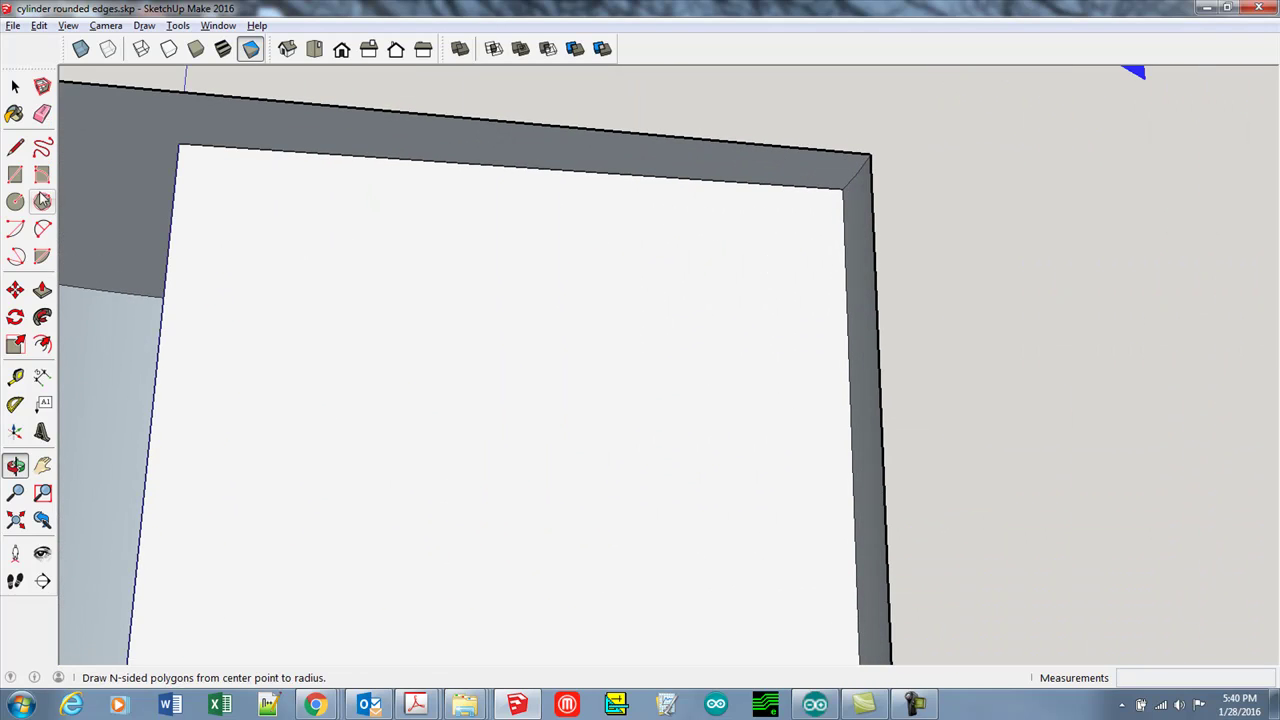
{"action": "left_click", "coordinate": [15, 147]}
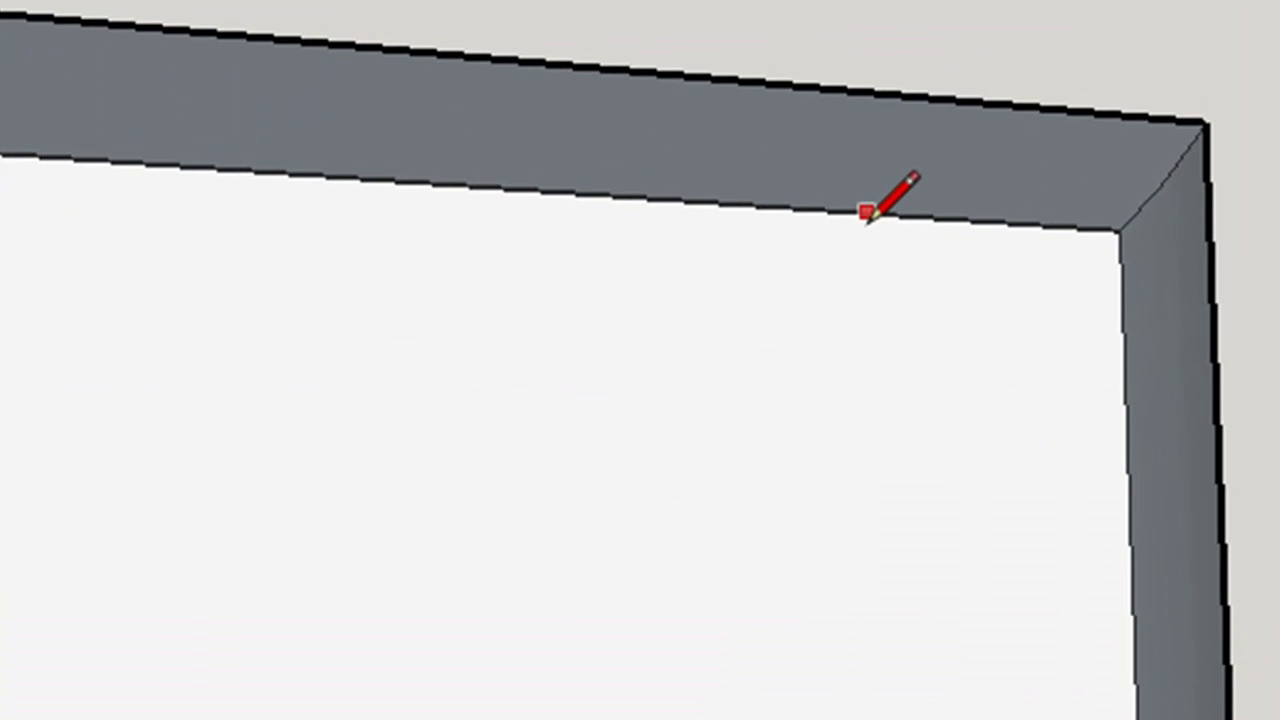
{"action": "left_click", "coordinate": [866, 212]}
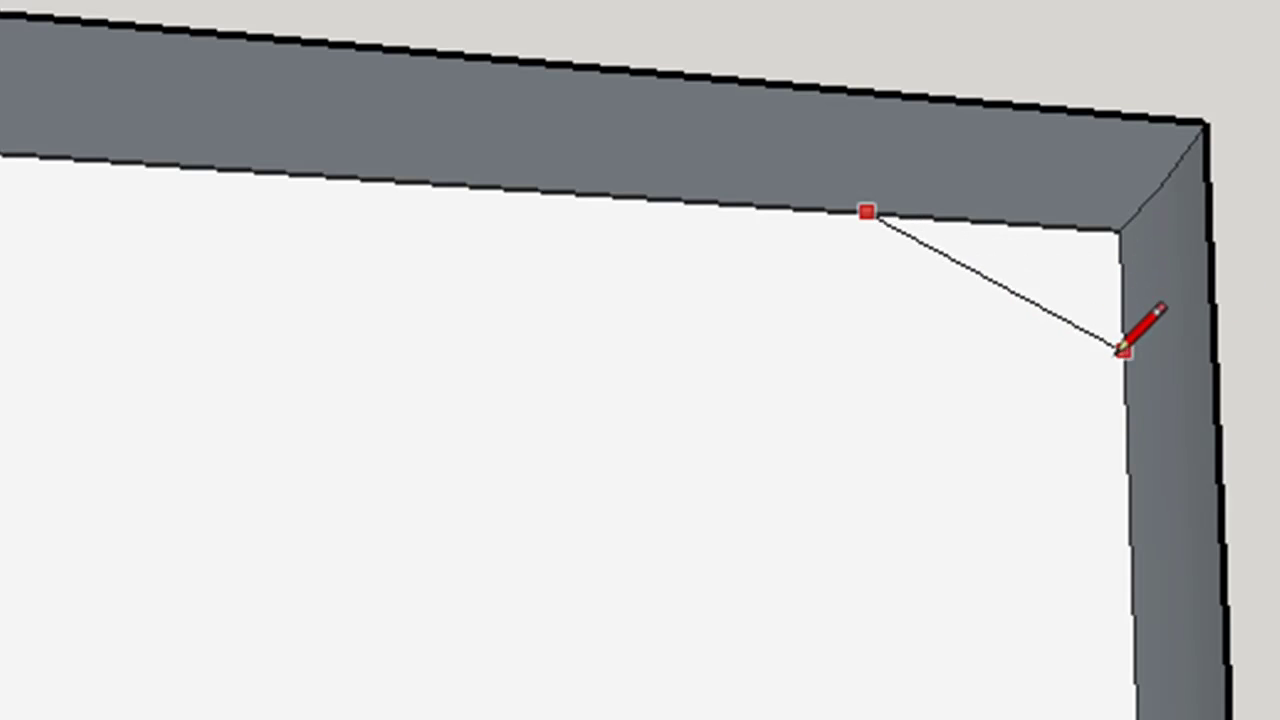
{"action": "left_click", "coordinate": [1127, 480]}
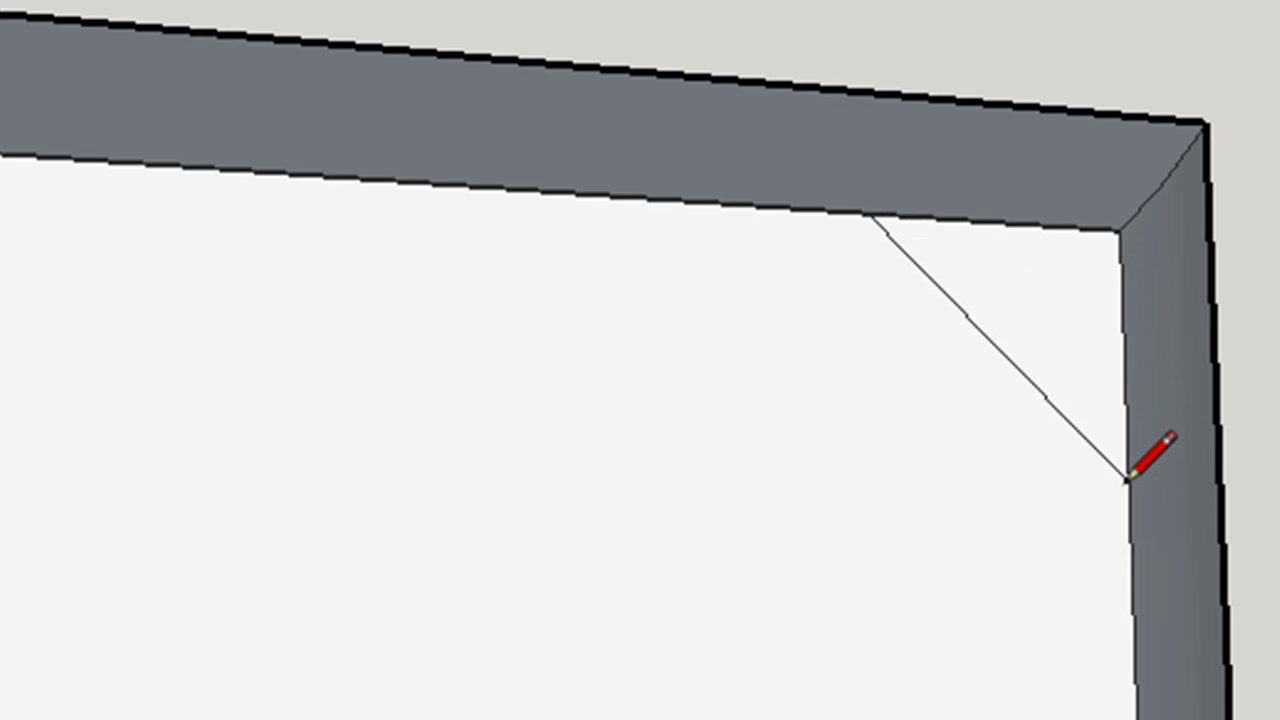
Use Follow Me to sweep the small triangular corner face around the cylinder's top face, chamfering the top edge
{"action": "scroll", "coordinate": [1127, 480], "scroll_direction": "down", "scroll_amount": 3}
{"action": "mouse_move", "coordinate": [717, 436]}
{"action": "middle_mouse_down"}
{"action": "mouse_move", "coordinate": [697, 606]}
{"action": "mouse_move", "coordinate": [868, 505]}
{"action": "middle_mouse_up"}
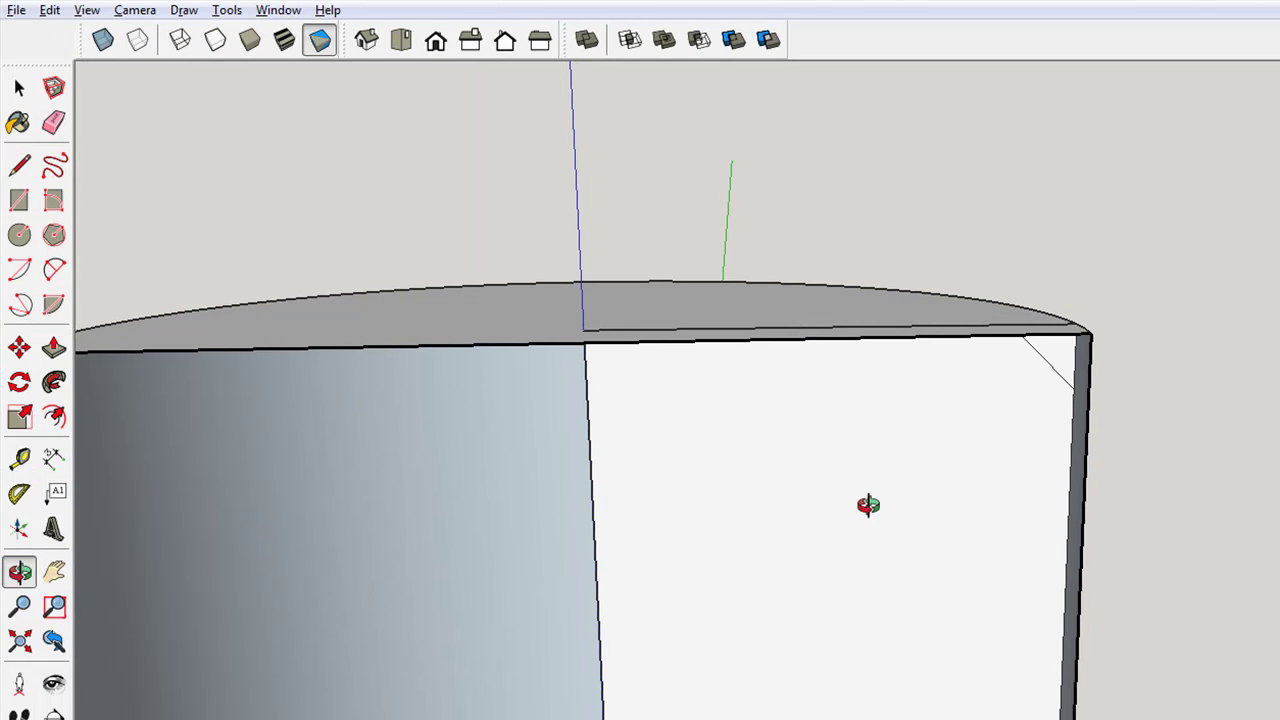
{"action": "left_click", "coordinate": [19, 88]}
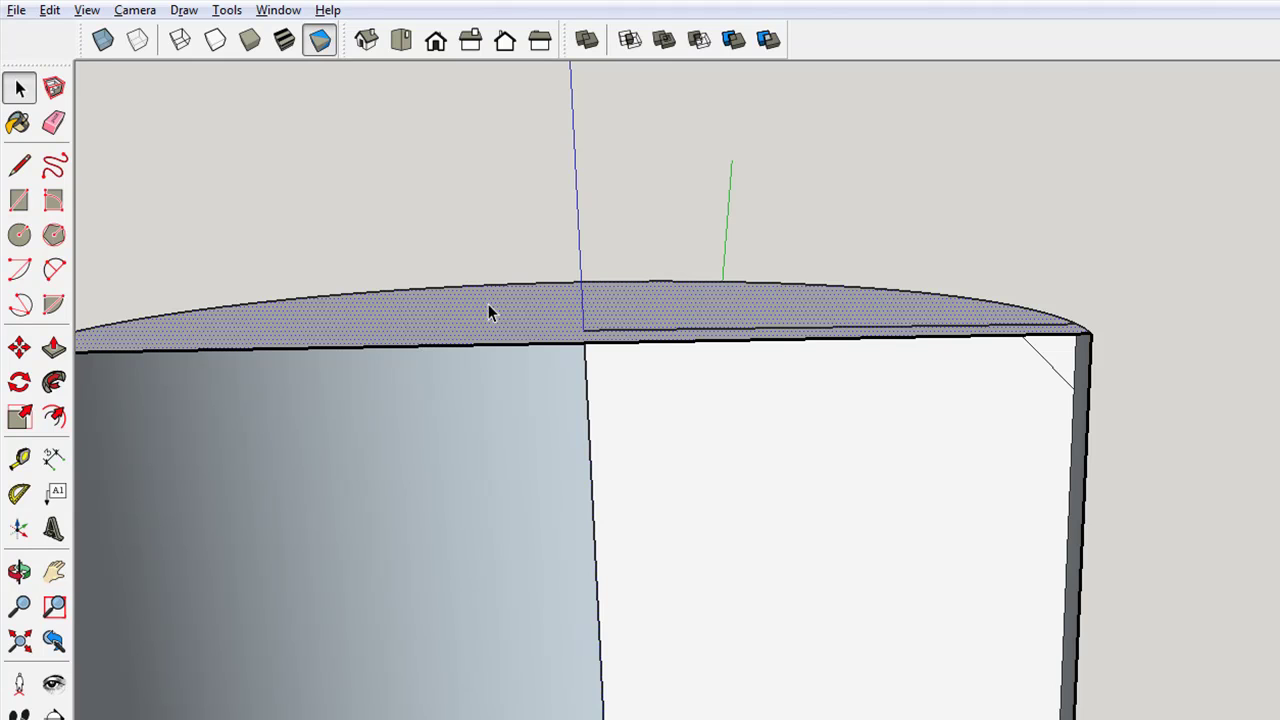
{"action": "left_click", "coordinate": [54, 381]}
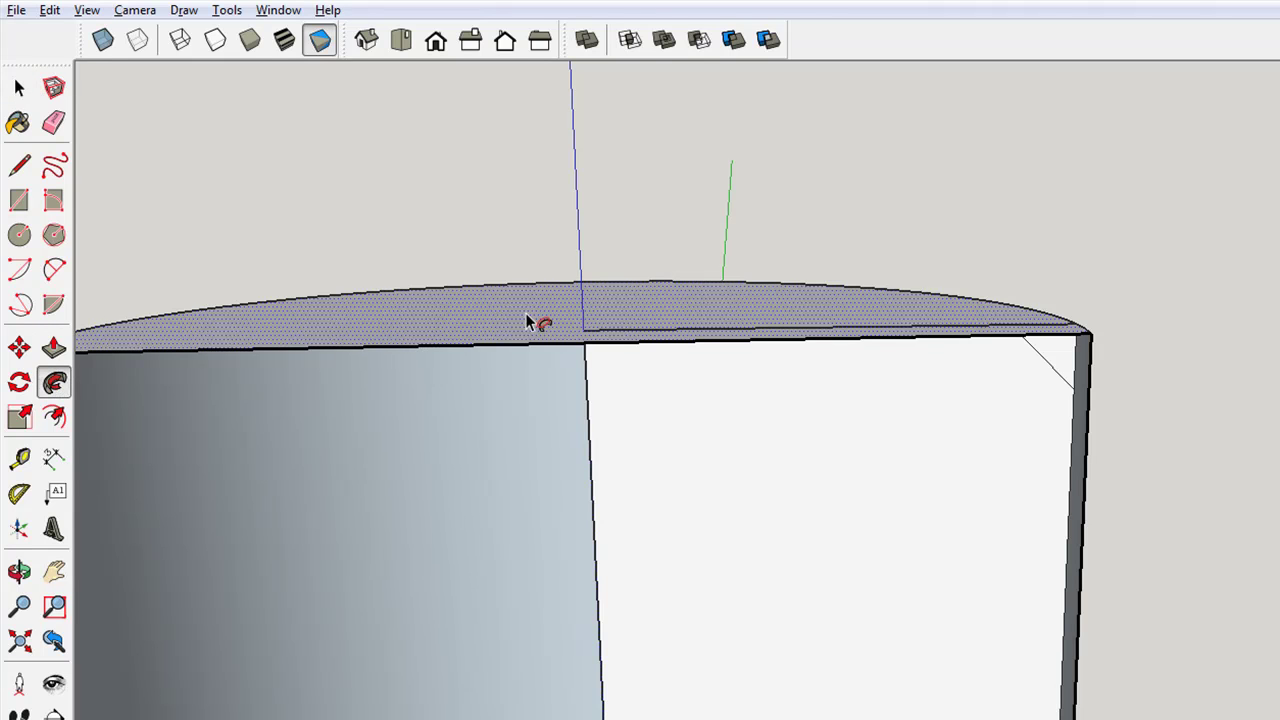
{"action": "left_click", "coordinate": [1062, 365]}
{"action": "scroll", "coordinate": [1046, 360], "scroll_direction": "down", "scroll_amount": 5}
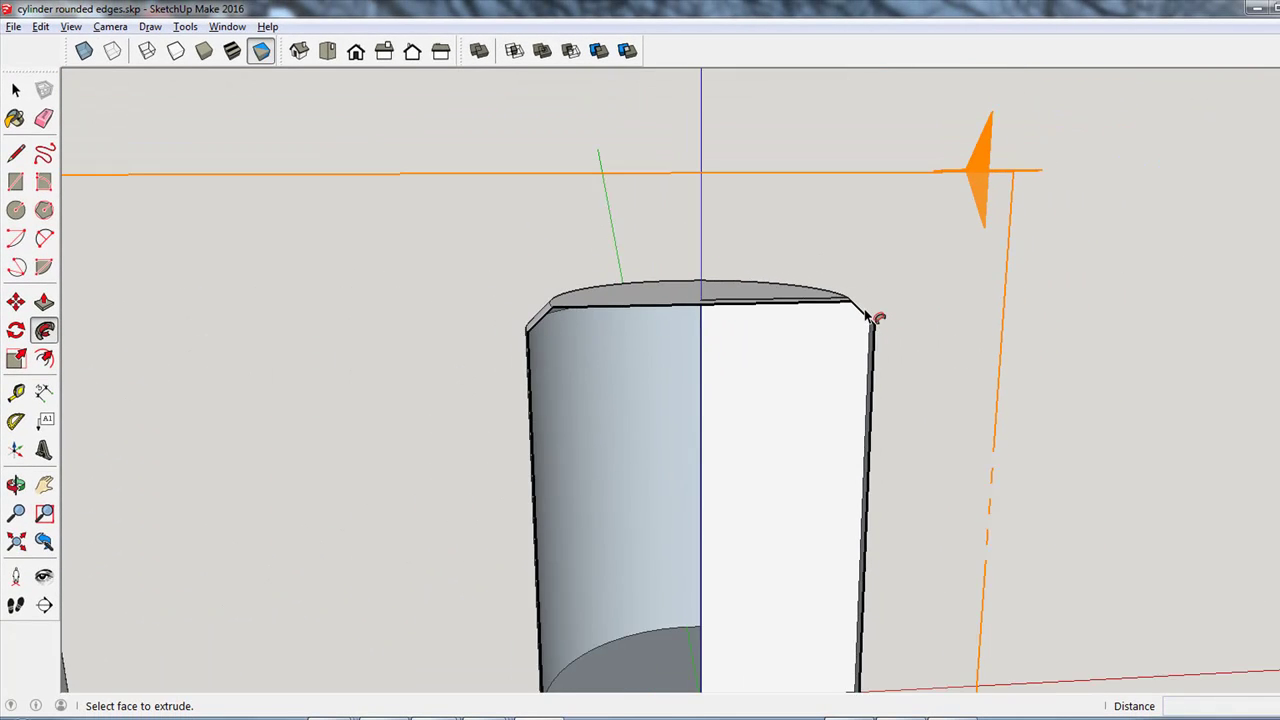
{"action": "scroll", "coordinate": [866, 314], "scroll_direction": "down", "scroll_amount": 2}
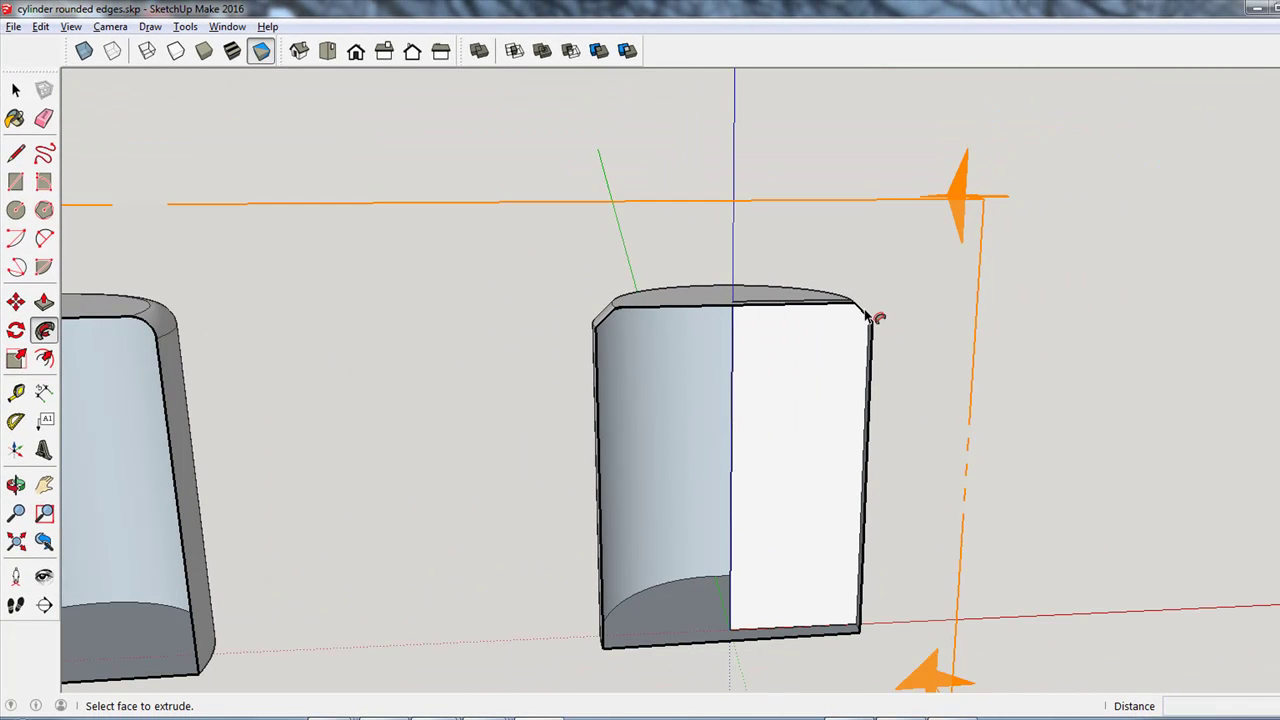
{"action": "scroll", "coordinate": [762, 305], "scroll_direction": "up", "scroll_amount": 4}
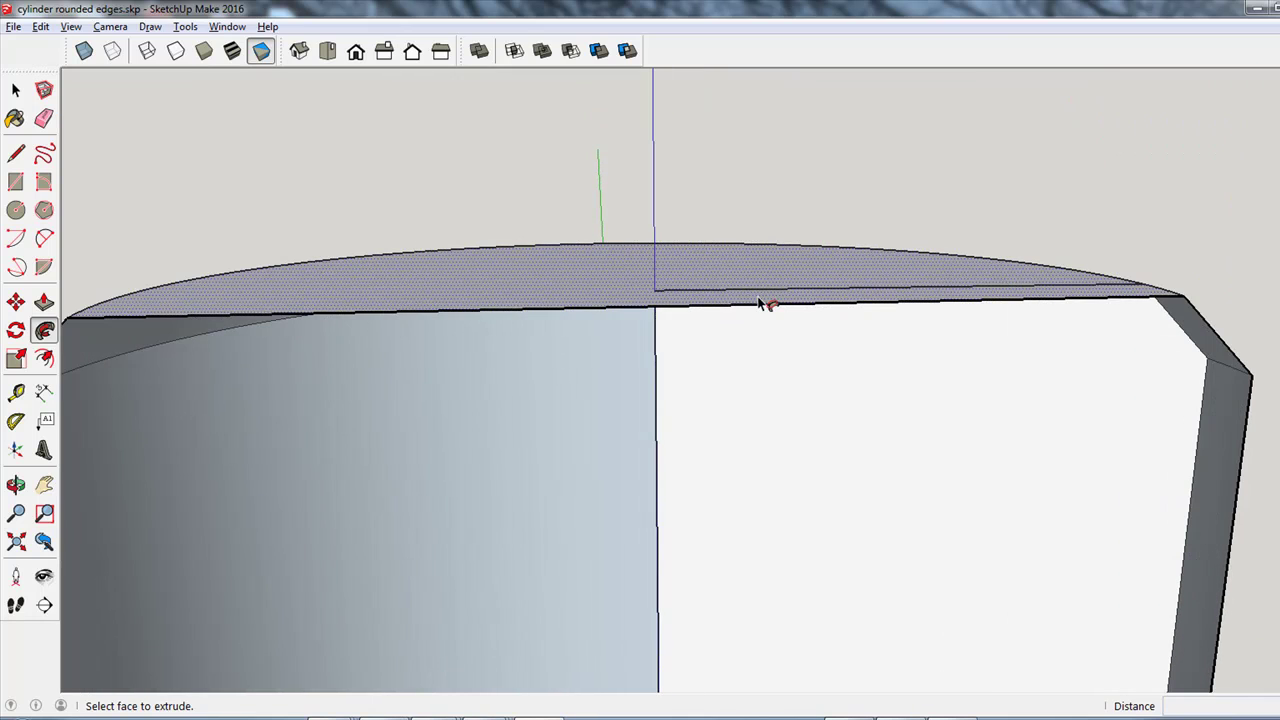
Erase the leftover top edge of the inner rectangle and the vertical centre line inside the chamfered cylinder
{"action": "key", "text": "e"}
{"action": "left_click", "coordinate": [728, 291]}
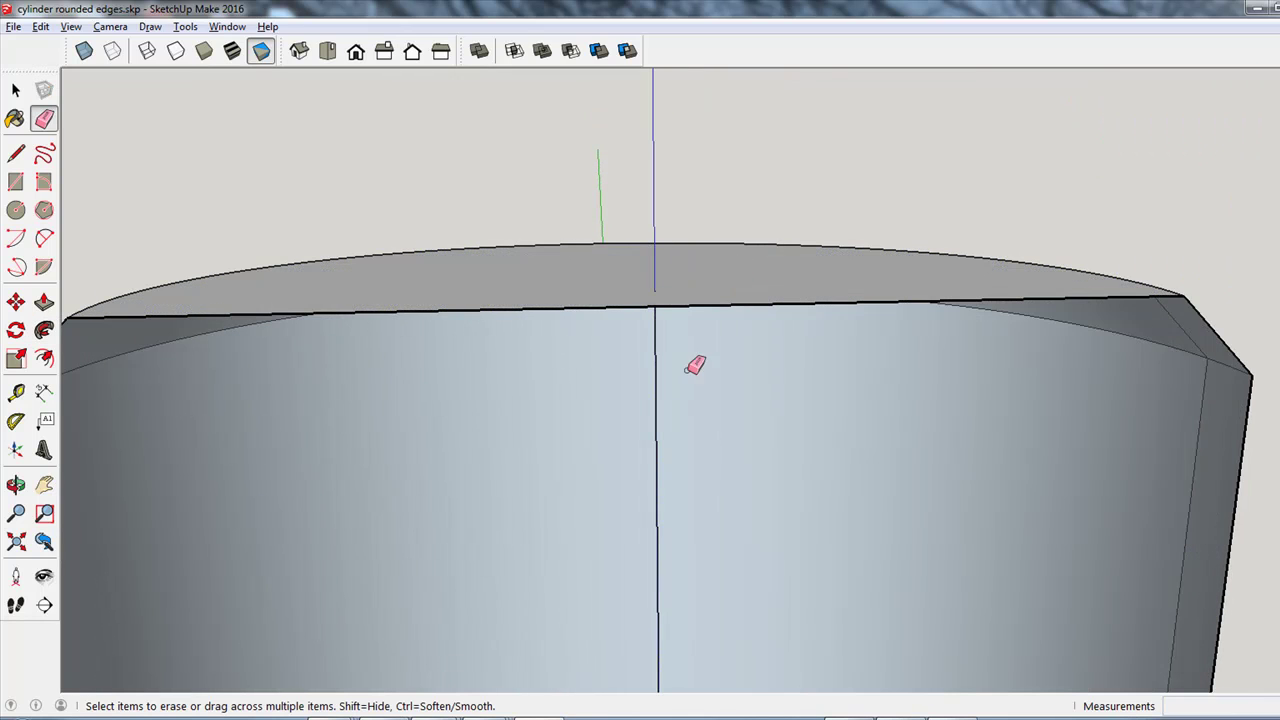
{"action": "left_click_drag", "start_coordinate": [663, 424], "coordinate": [641, 432]}
Delete the section plane cutting through the cylinders and inspect the chamfered top edge of the whole cylinder
{"action": "scroll", "coordinate": [702, 442], "scroll_direction": "down", "scroll_amount": 3}
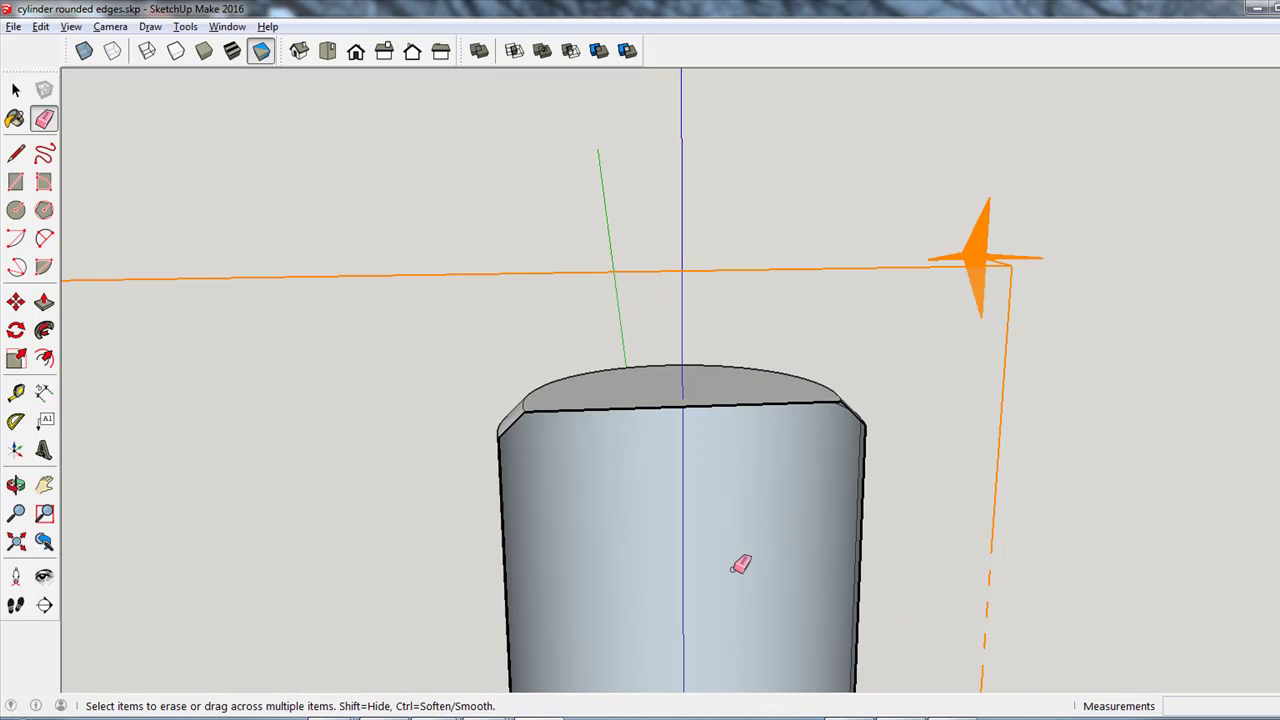
{"action": "scroll", "coordinate": [731, 643], "scroll_direction": "down", "scroll_amount": 3}
{"action": "scroll", "coordinate": [743, 680], "scroll_direction": "up", "scroll_amount": 6}
{"action": "scroll", "coordinate": [755, 660], "scroll_direction": "up", "scroll_amount": 1}
{"action": "scroll", "coordinate": [766, 626], "scroll_direction": "down", "scroll_amount": 4}
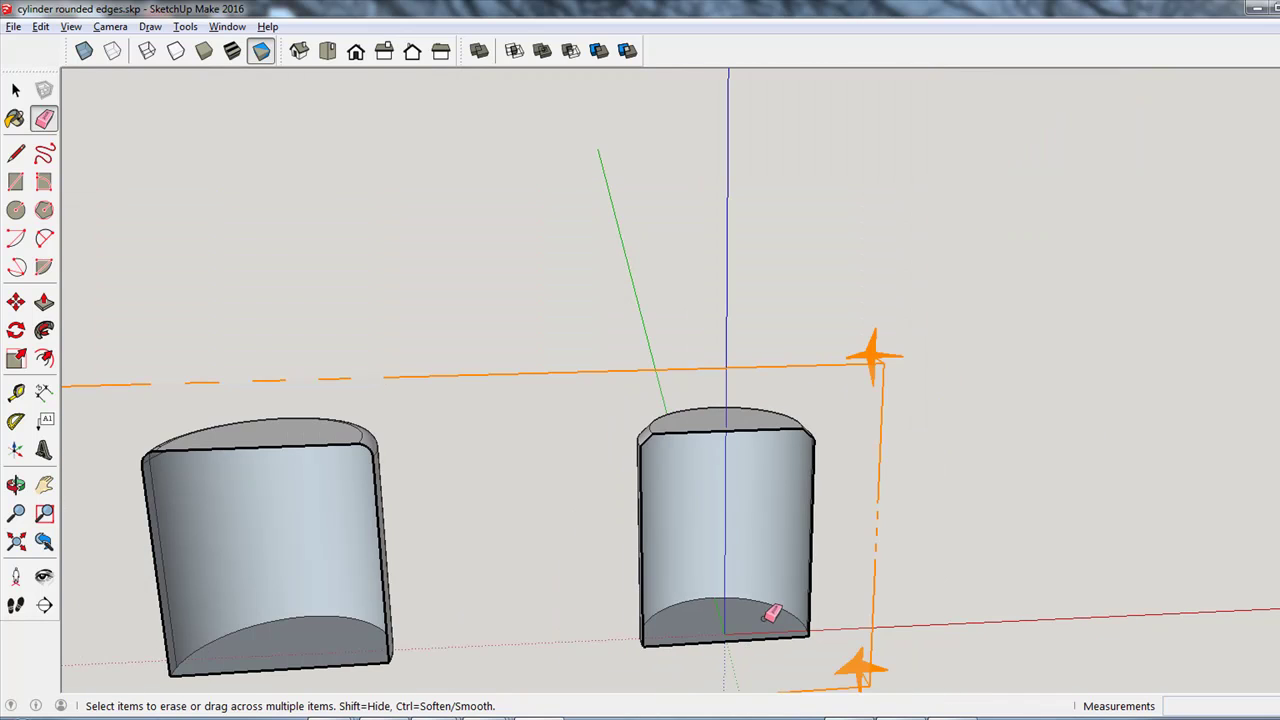
{"action": "key", "text": "space"}
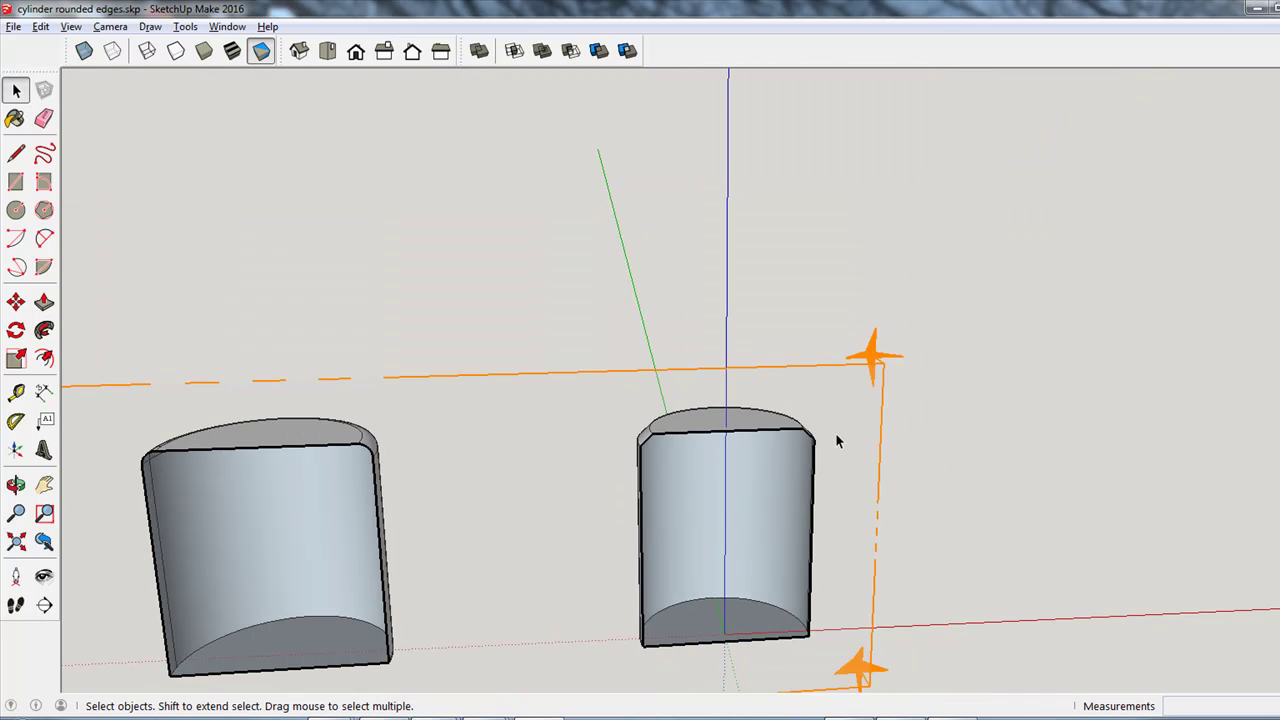
{"action": "left_click", "coordinate": [849, 372]}
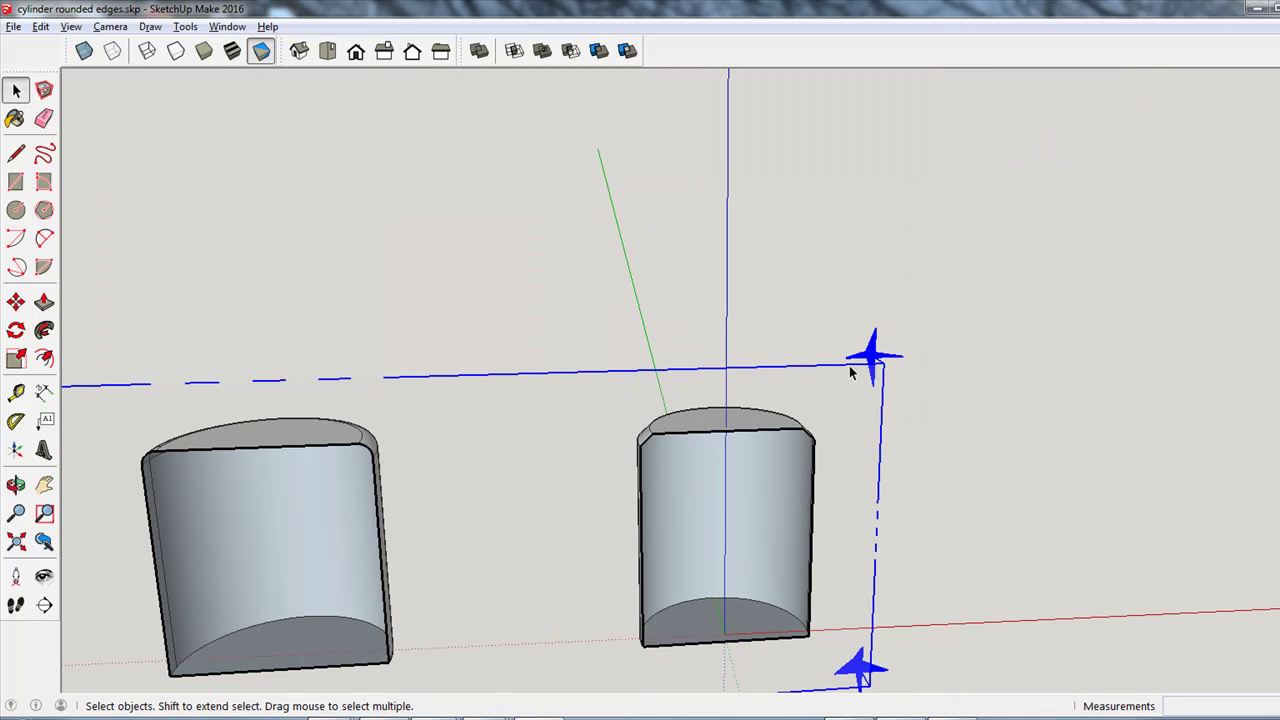
{"action": "key", "text": "Delete"}
{"action": "key", "text": "o"}
{"action": "left_click_drag", "start_coordinate": [774, 504], "coordinate": [638, 468]}
{"action": "scroll", "coordinate": [648, 448], "scroll_direction": "up", "scroll_amount": 5}
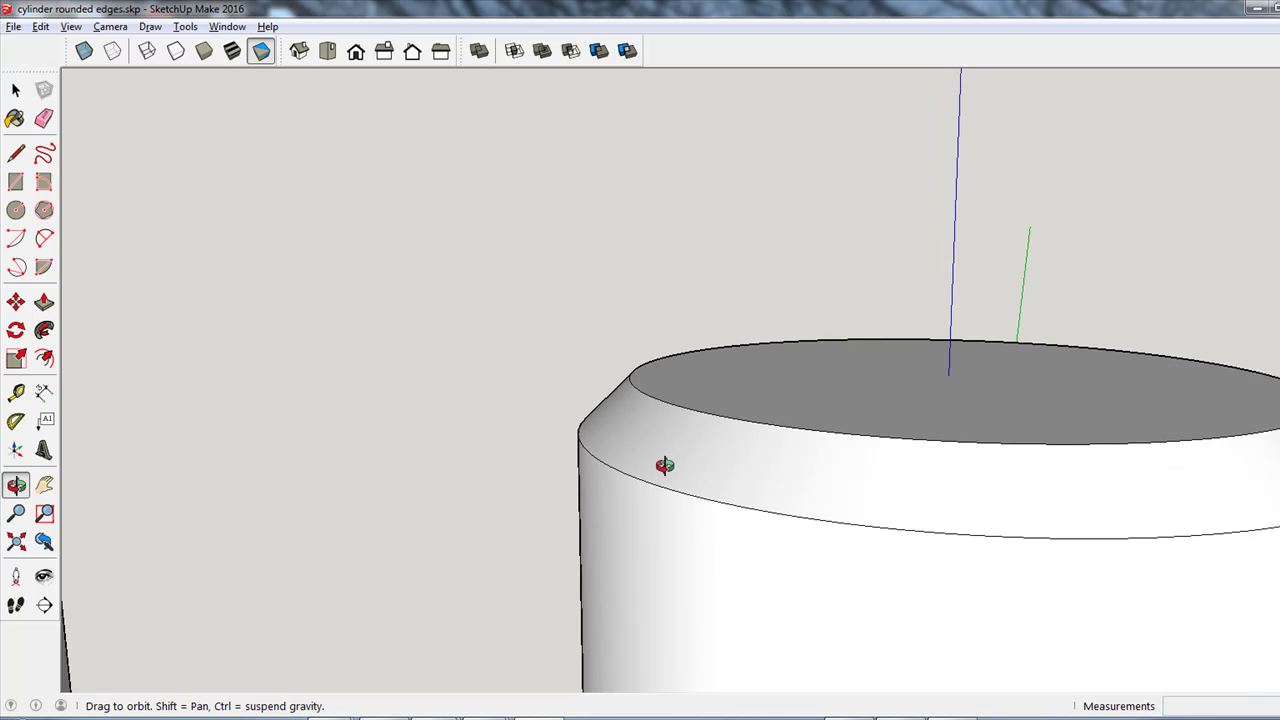
{"action": "scroll", "coordinate": [638, 468], "scroll_direction": "down", "scroll_amount": 6}
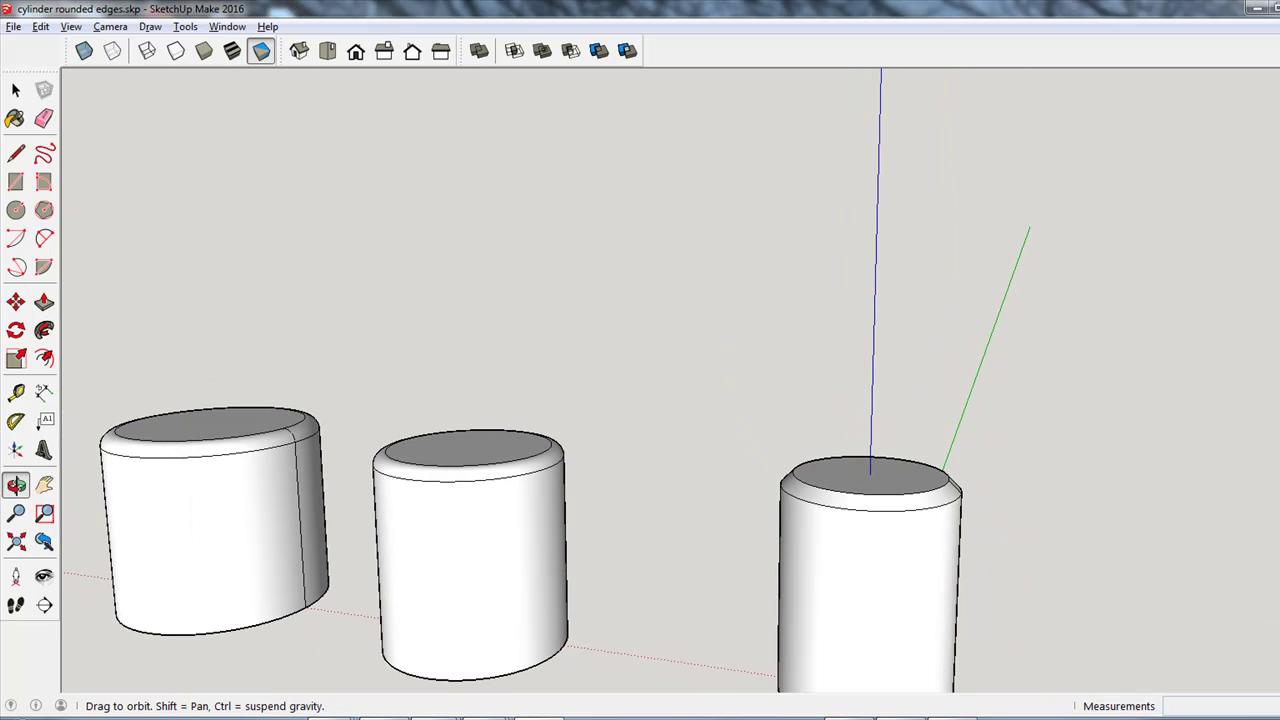